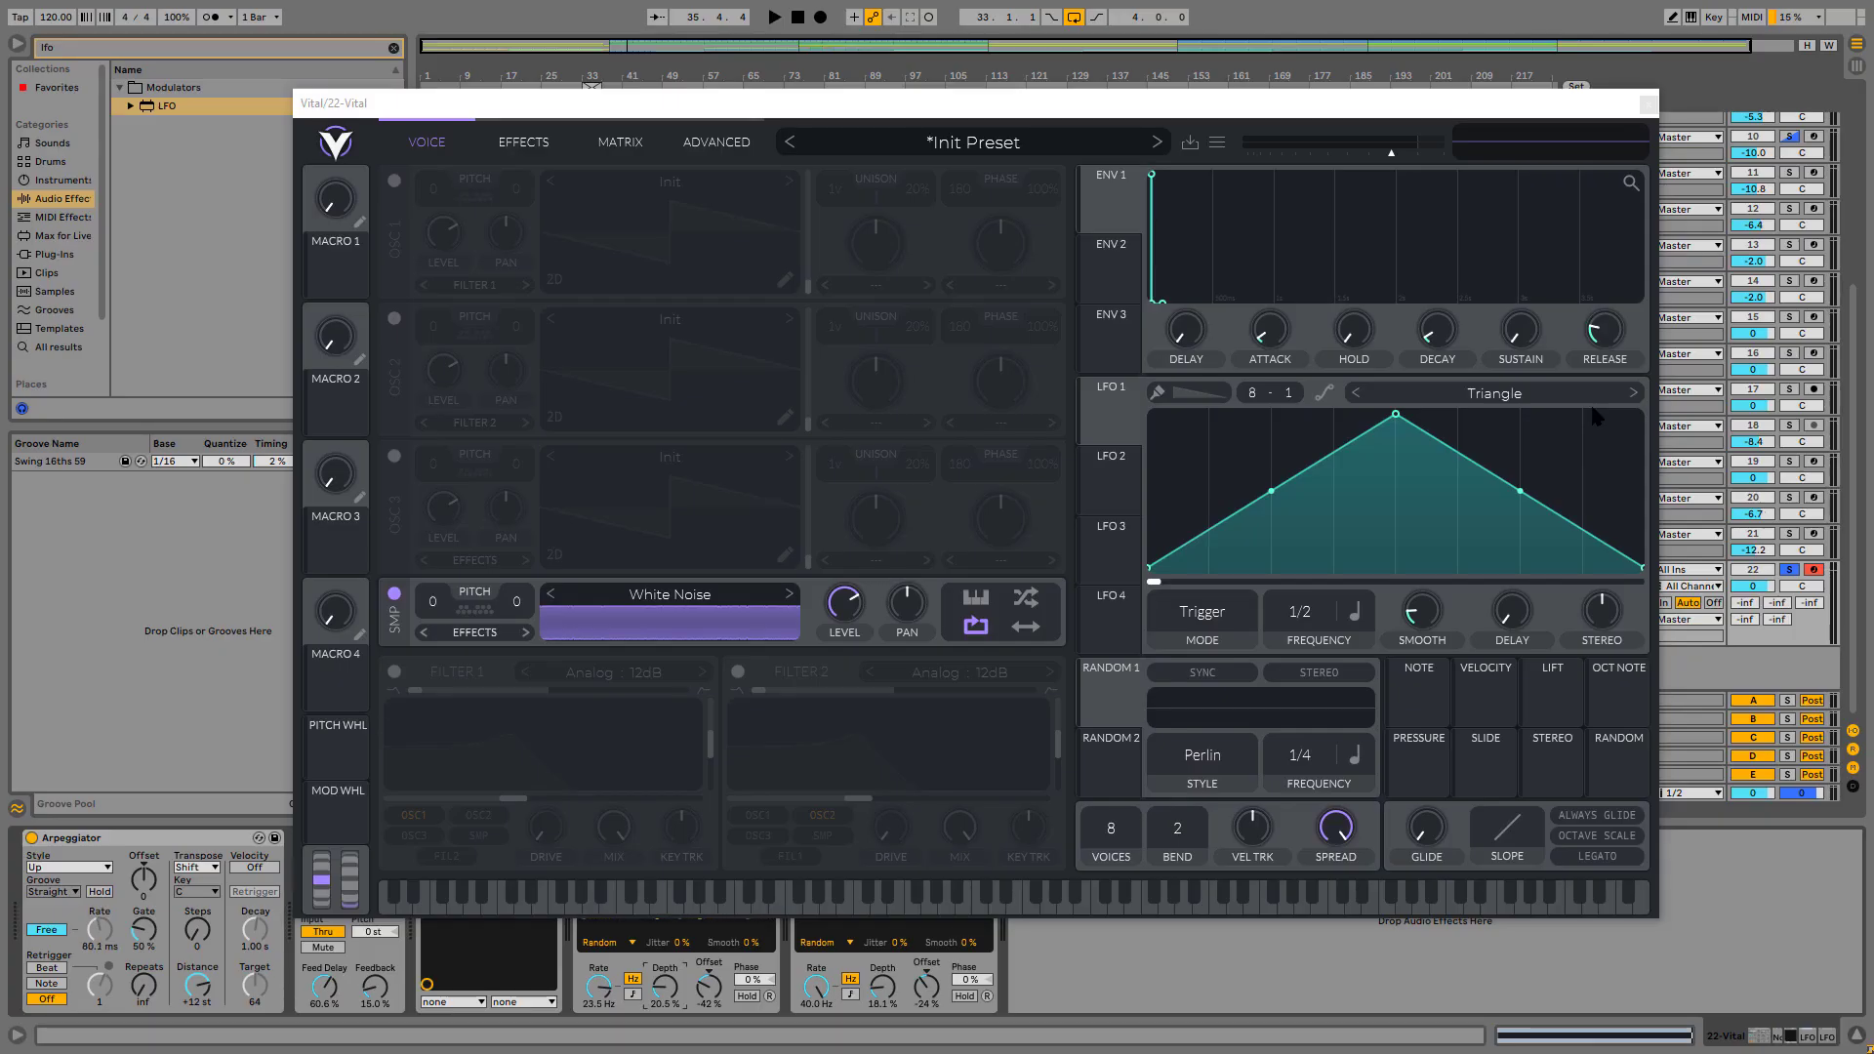
- Move the Vital window up off the device chain and audition Envelope 1's decay at about 0.037 secs during playback
left_click(956, 96)
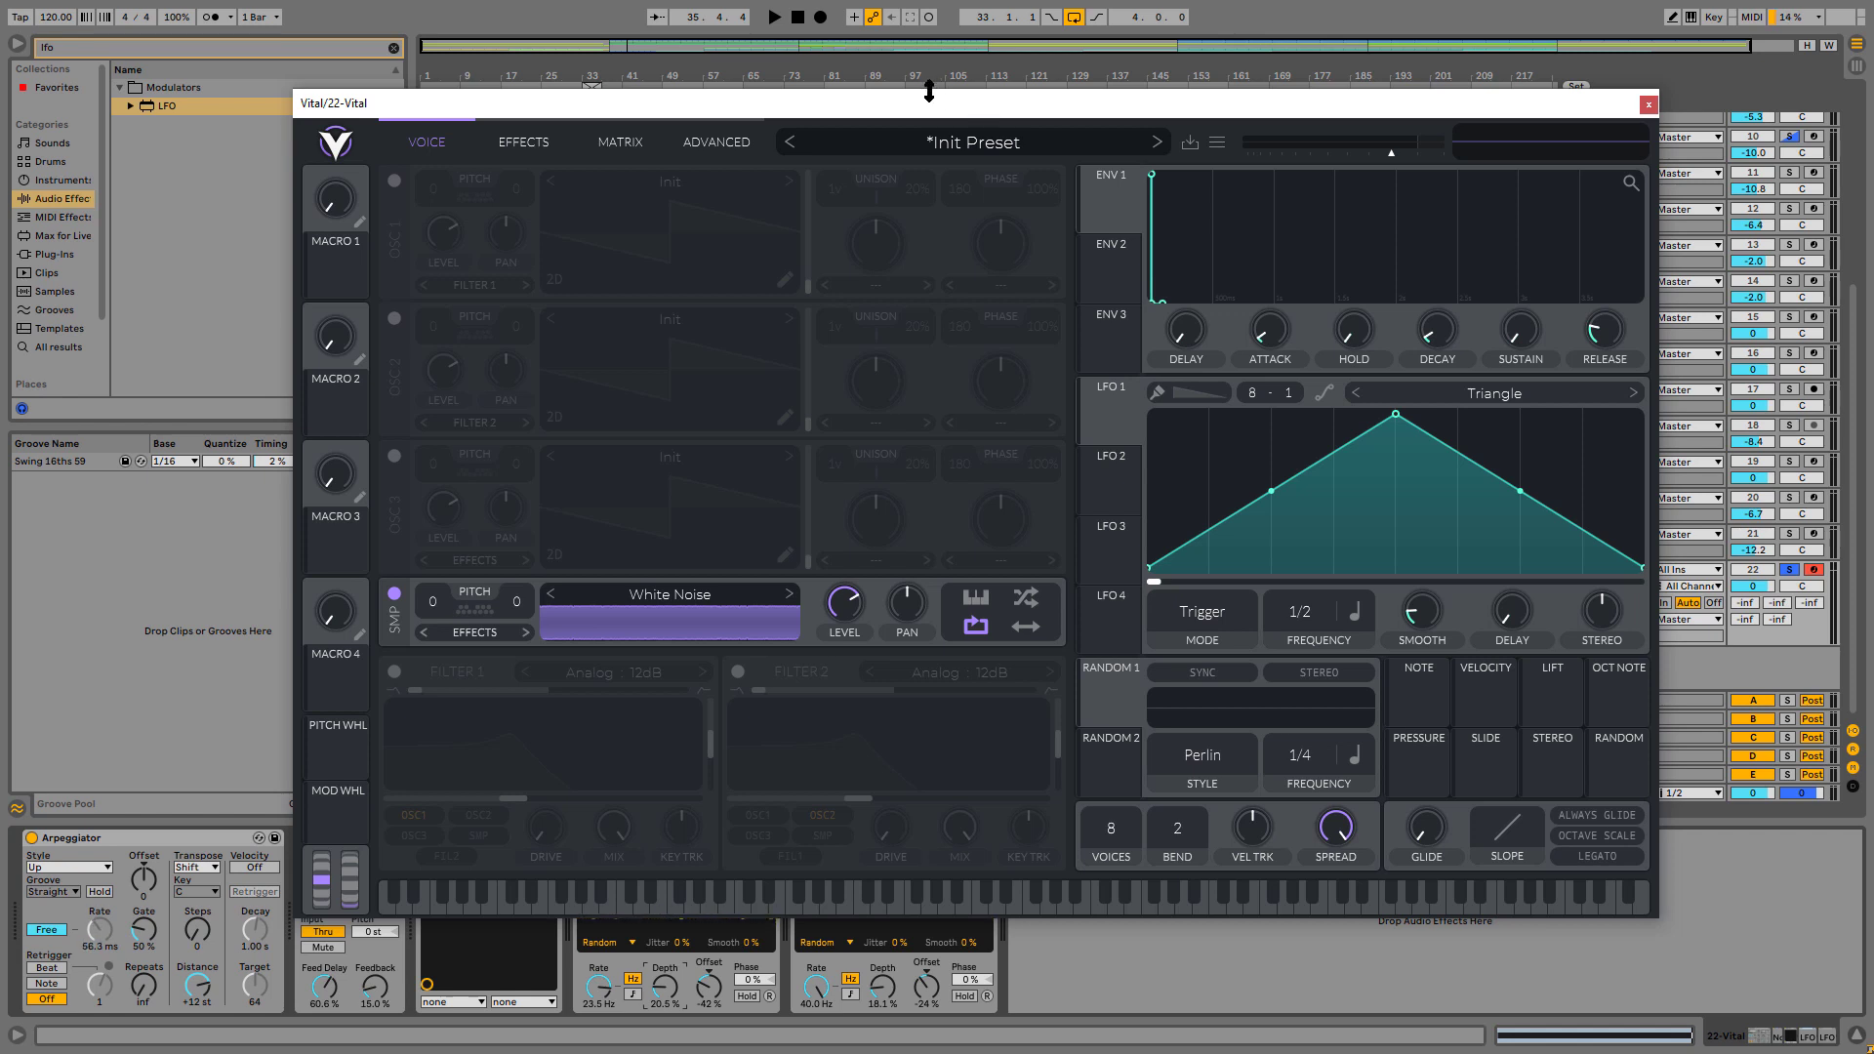
left_click_drag(929, 92, 975, 25)
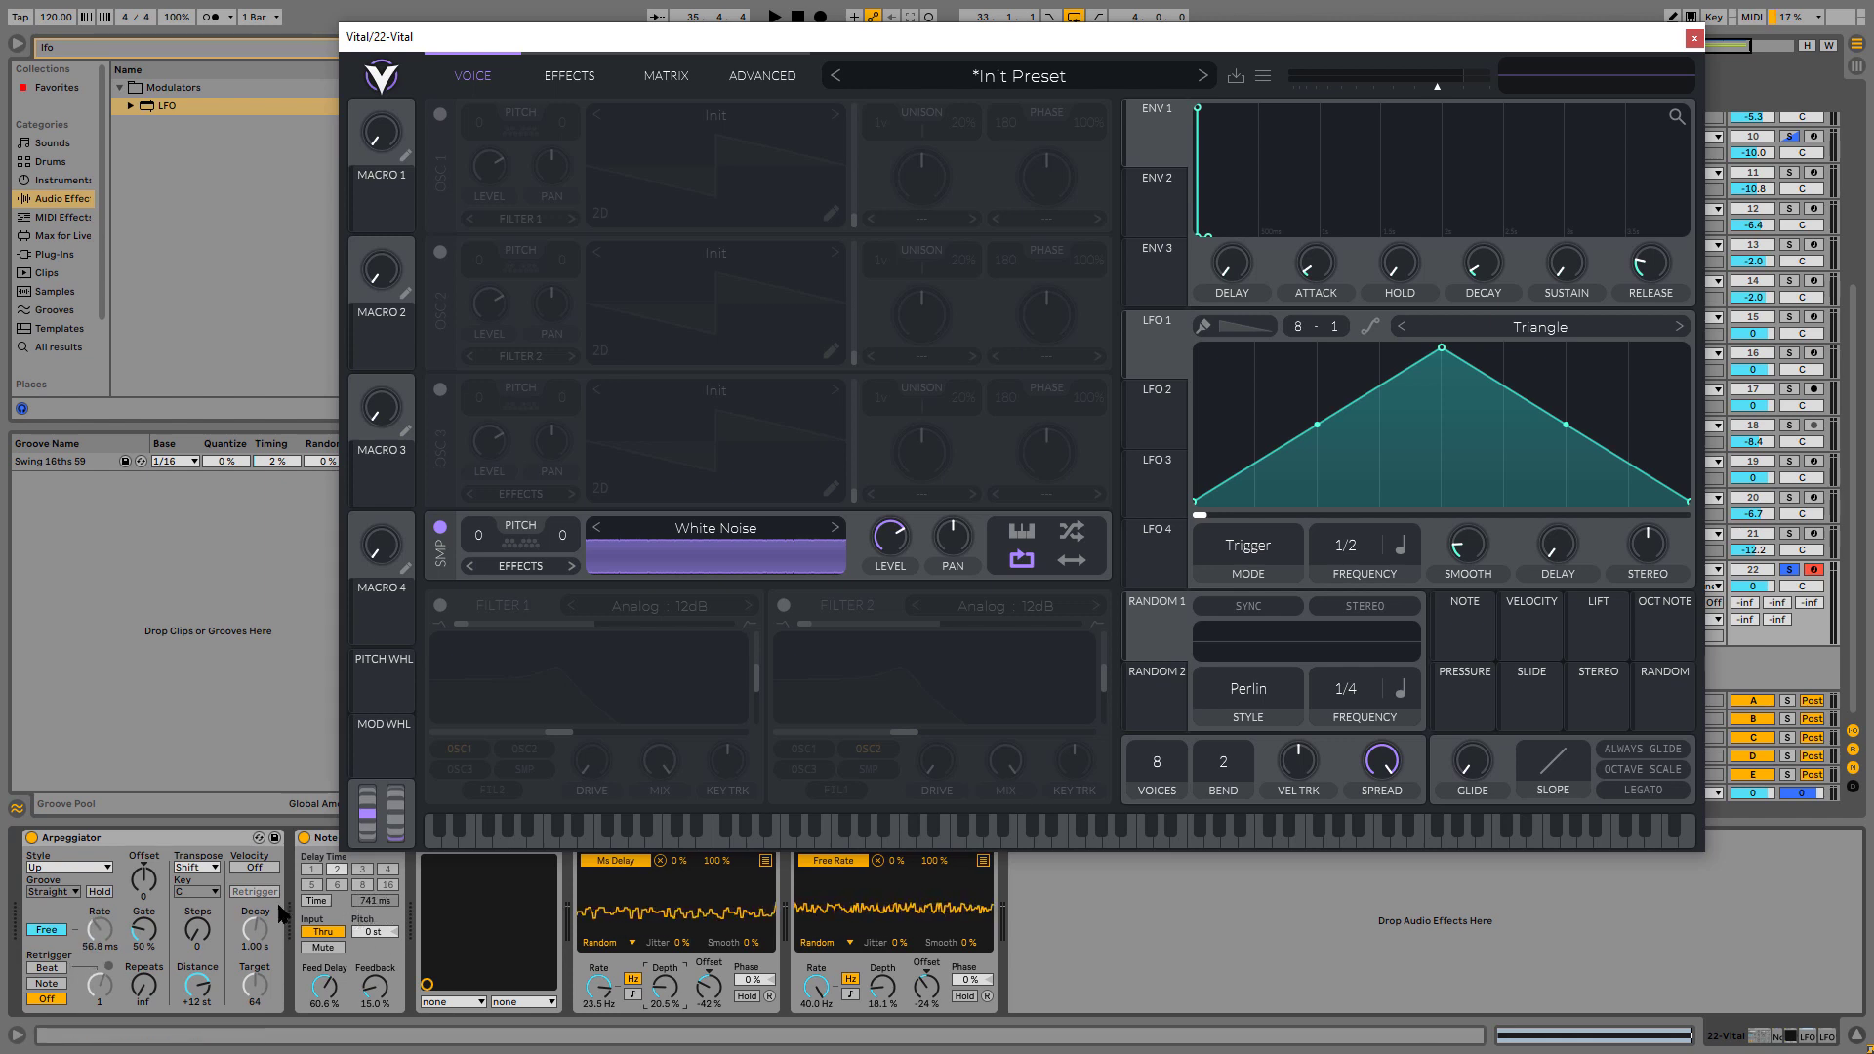
key("space")
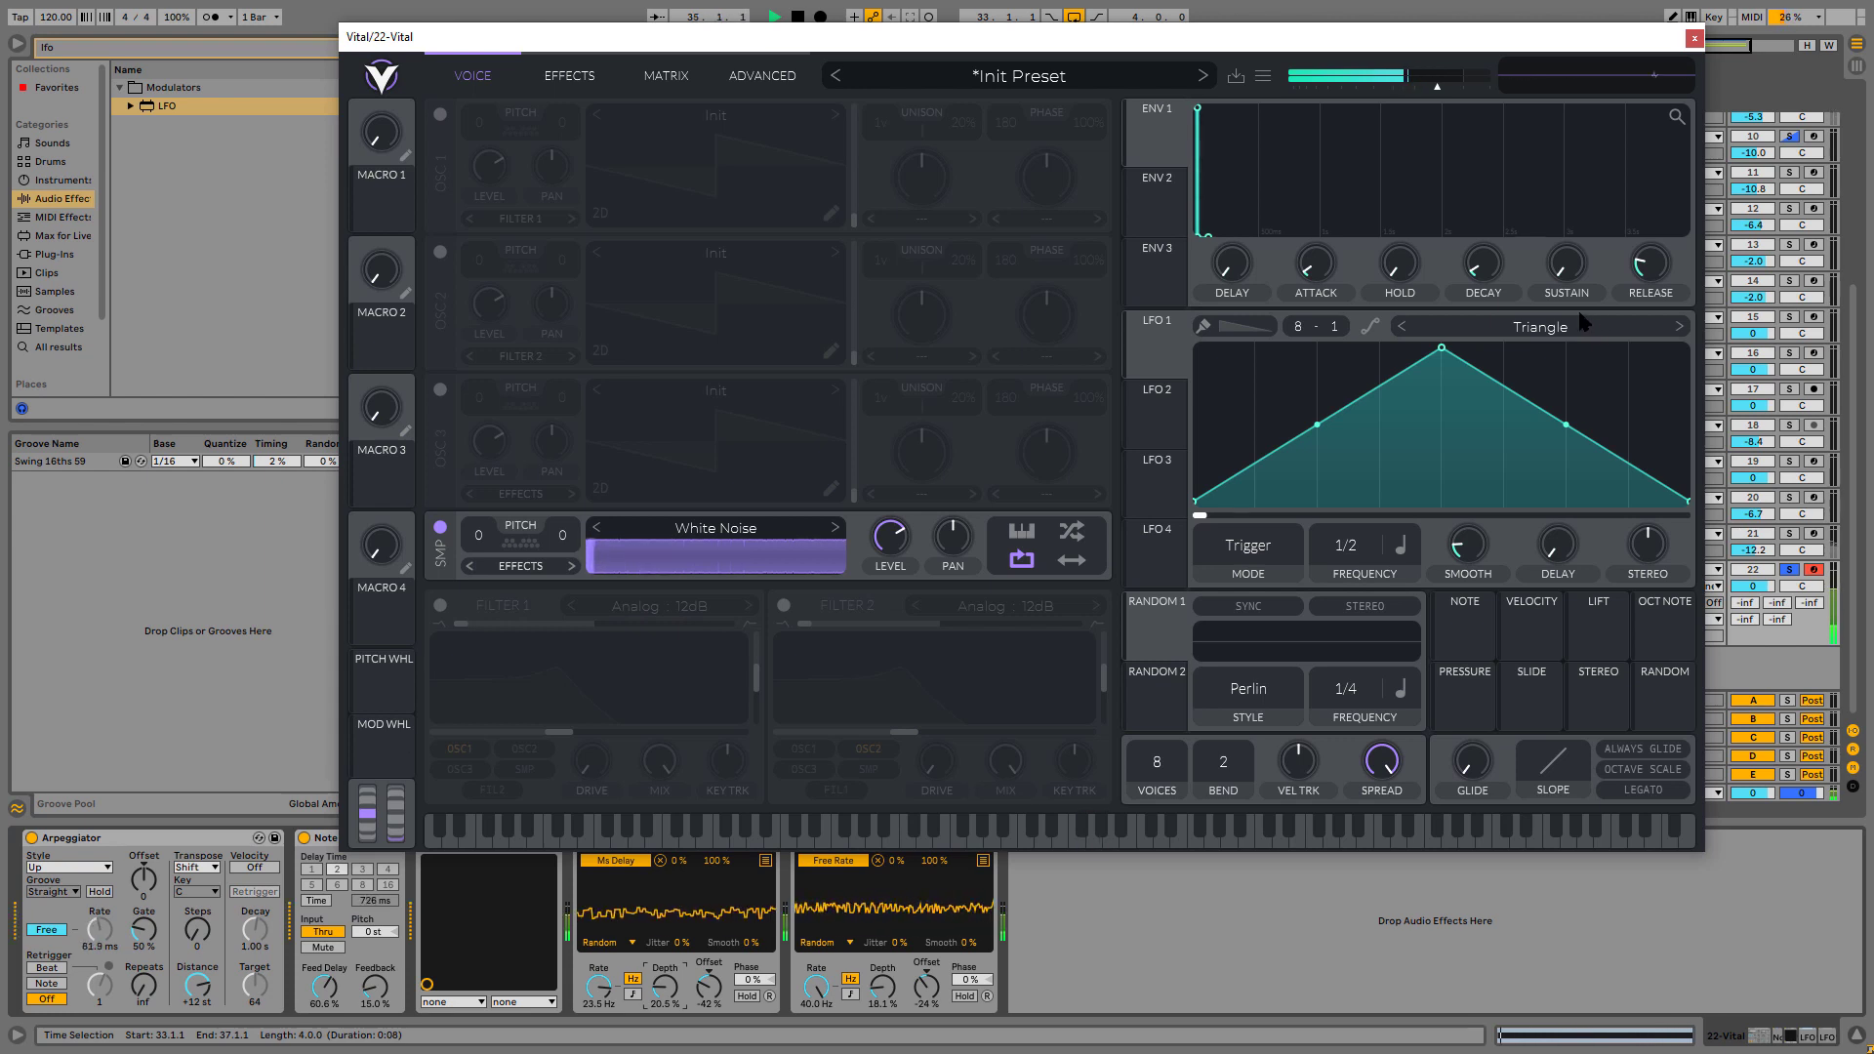
mouse_move(1506, 269)
left_mouse_down()
mouse_move(1510, 255)
mouse_move(1487, 265)
left_mouse_up()
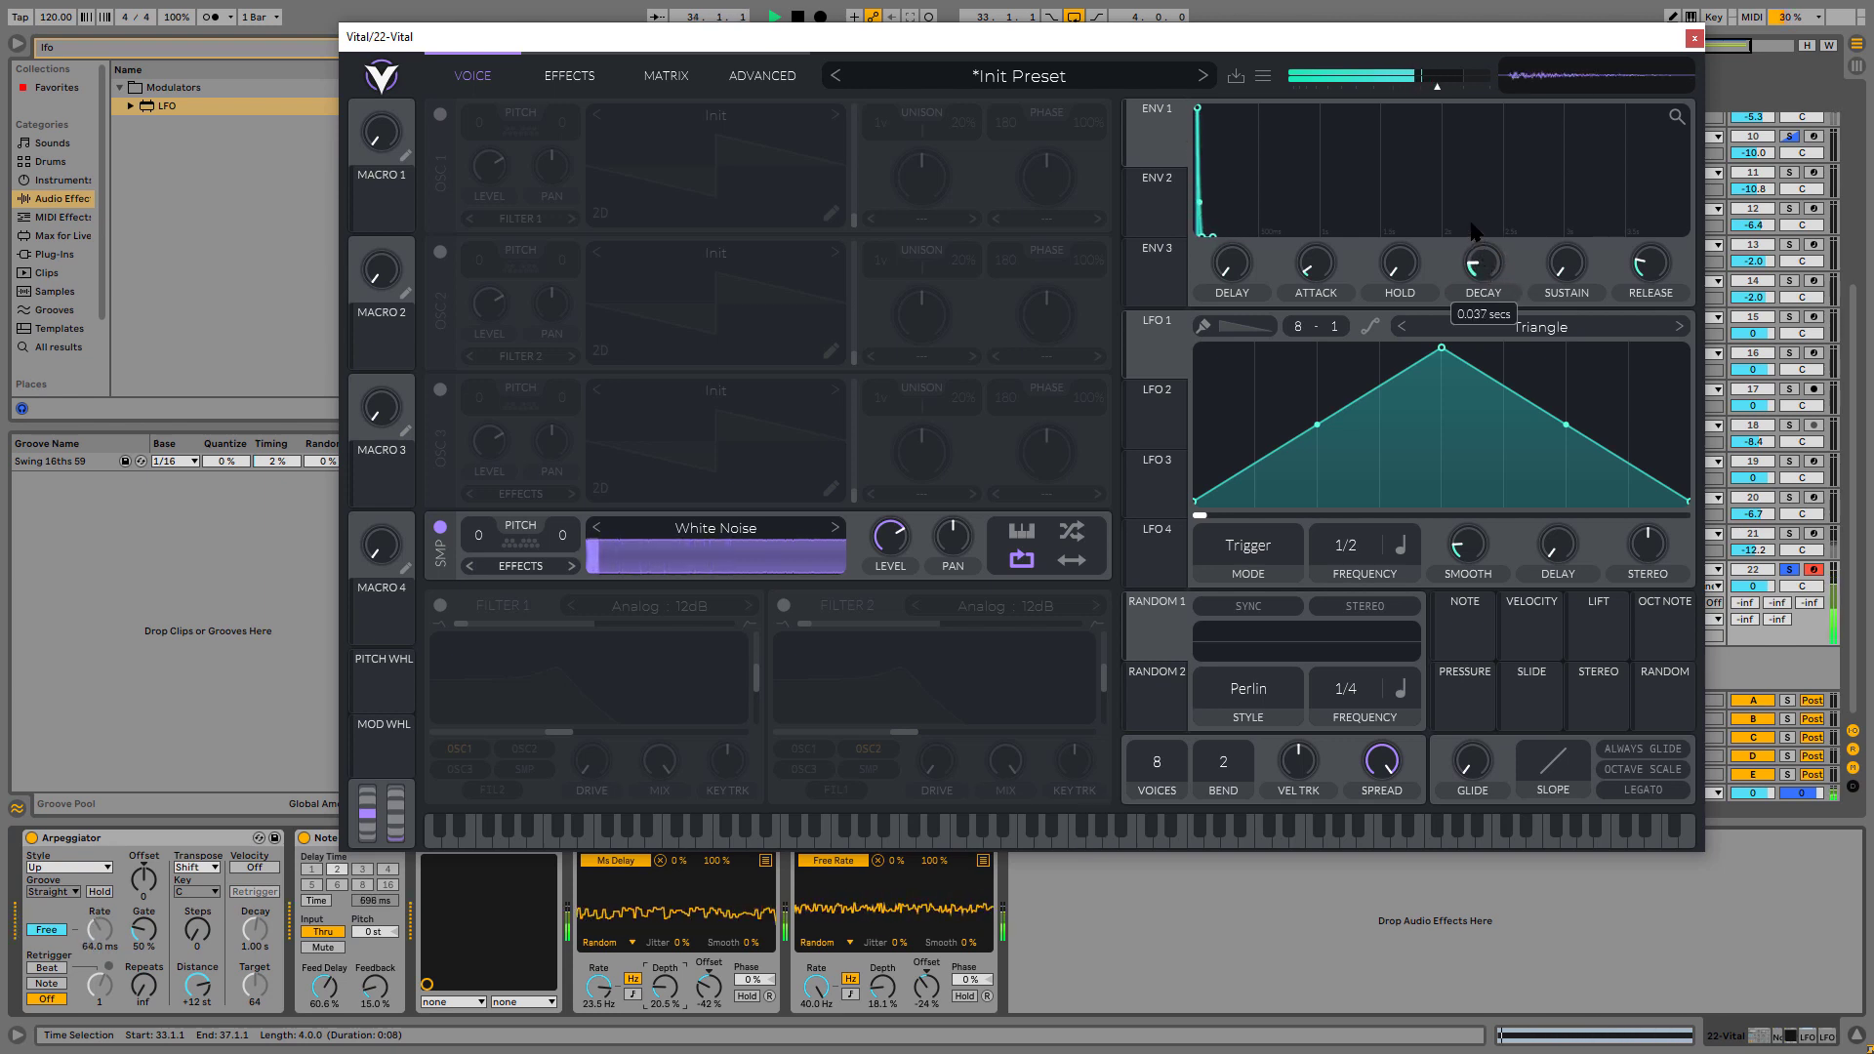
left_click(1199, 939)
key("space")
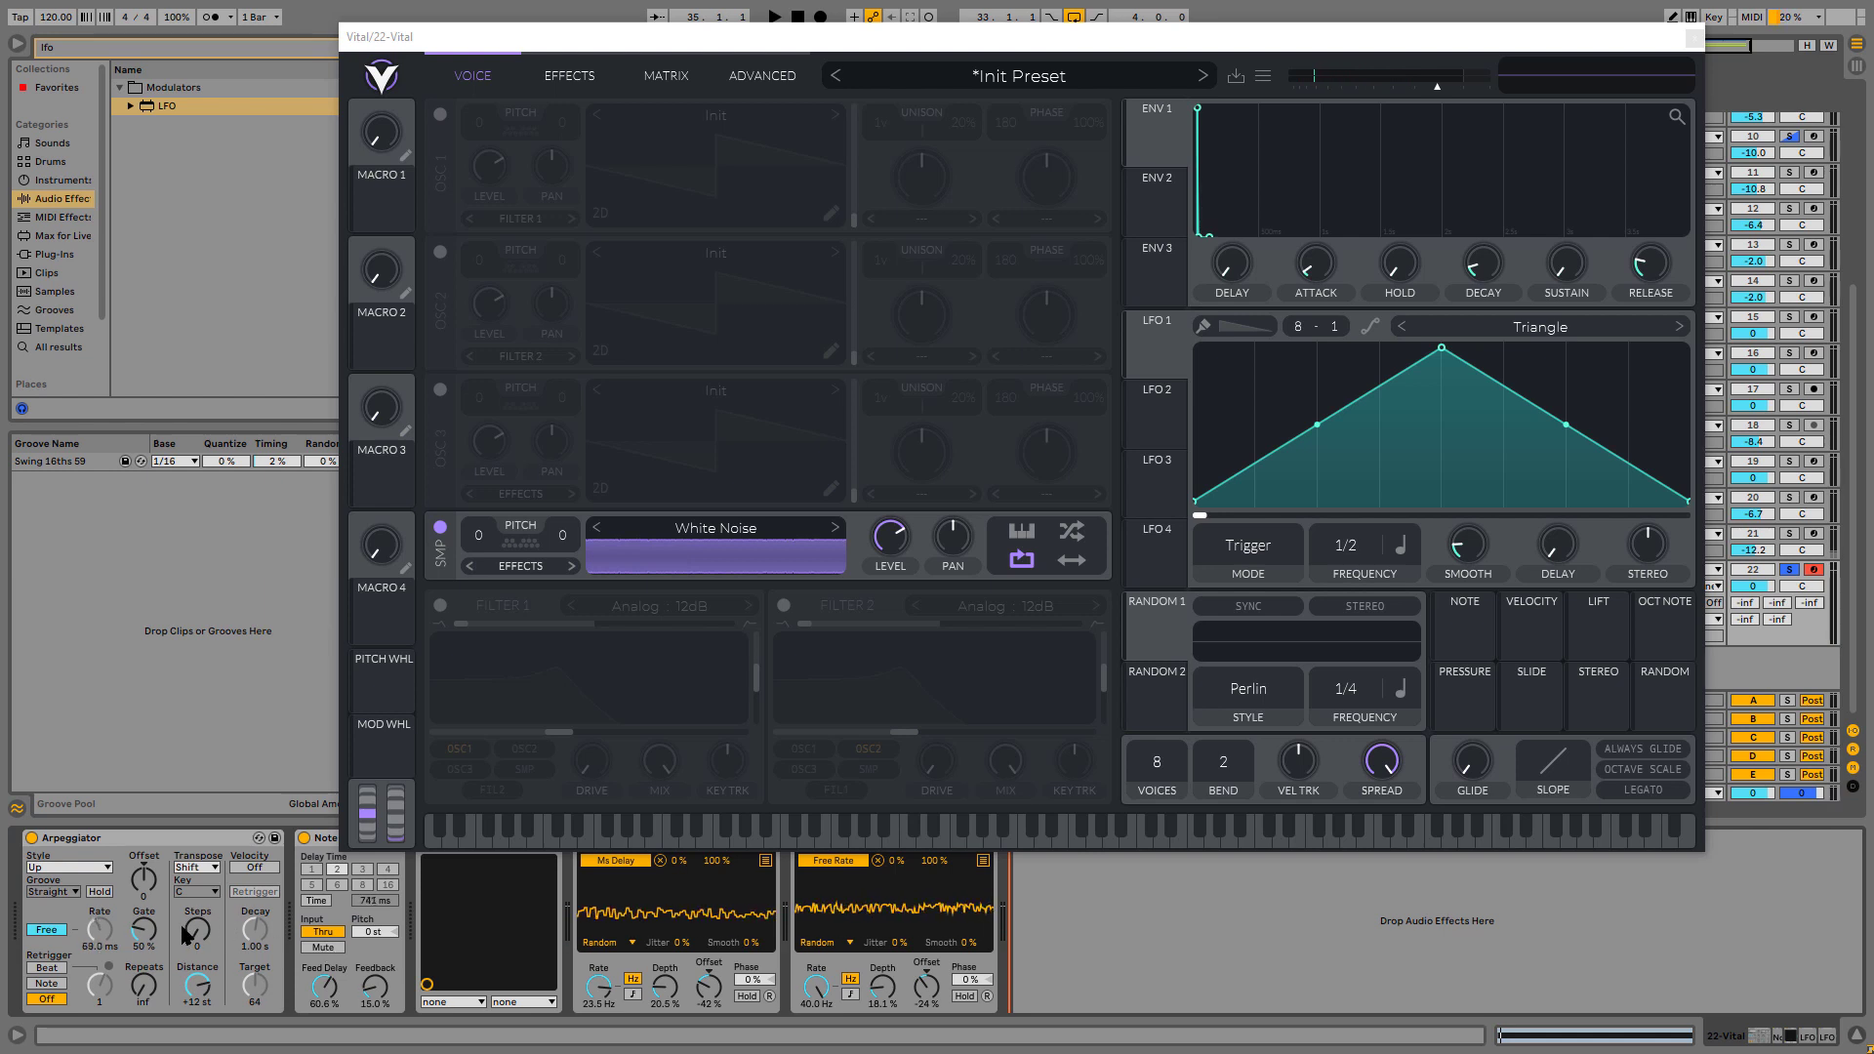
- Adjust the Arpeggiator's gate to 37 % during playback, then stop playback
key("space")
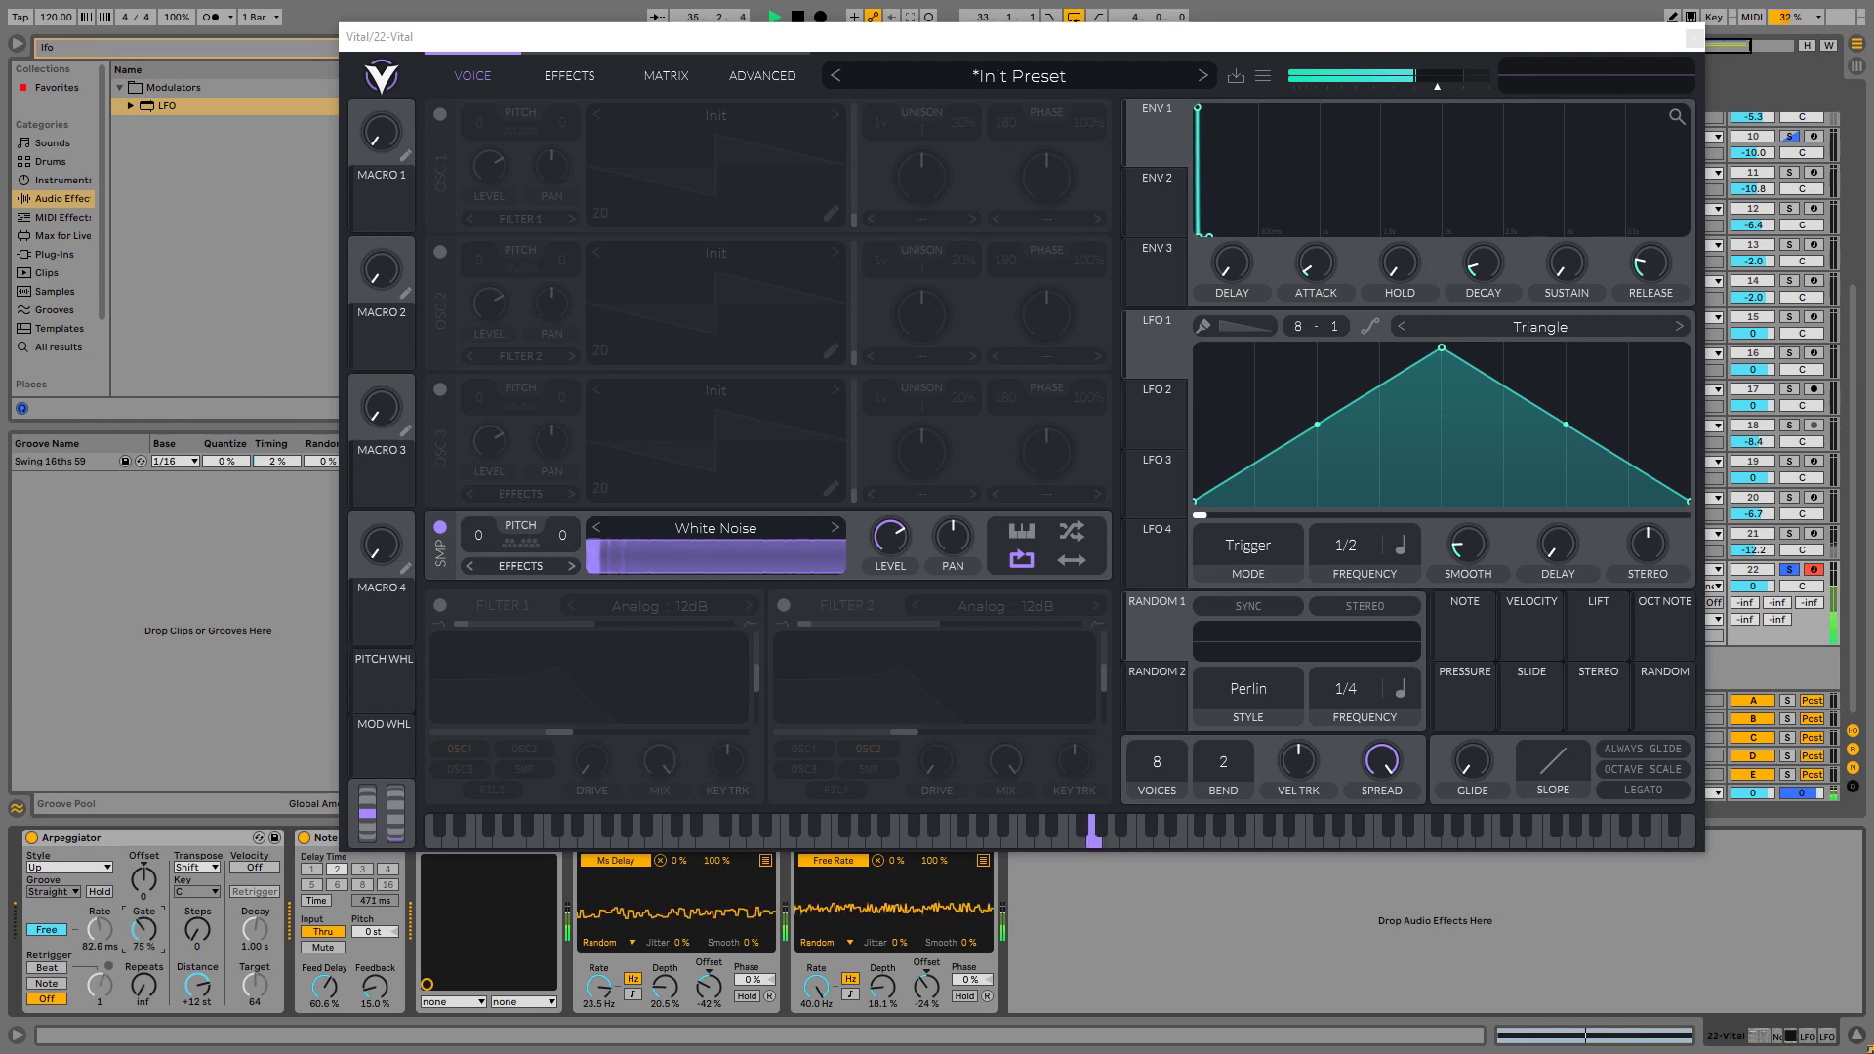
left_click_drag(144, 929, 143, 918)
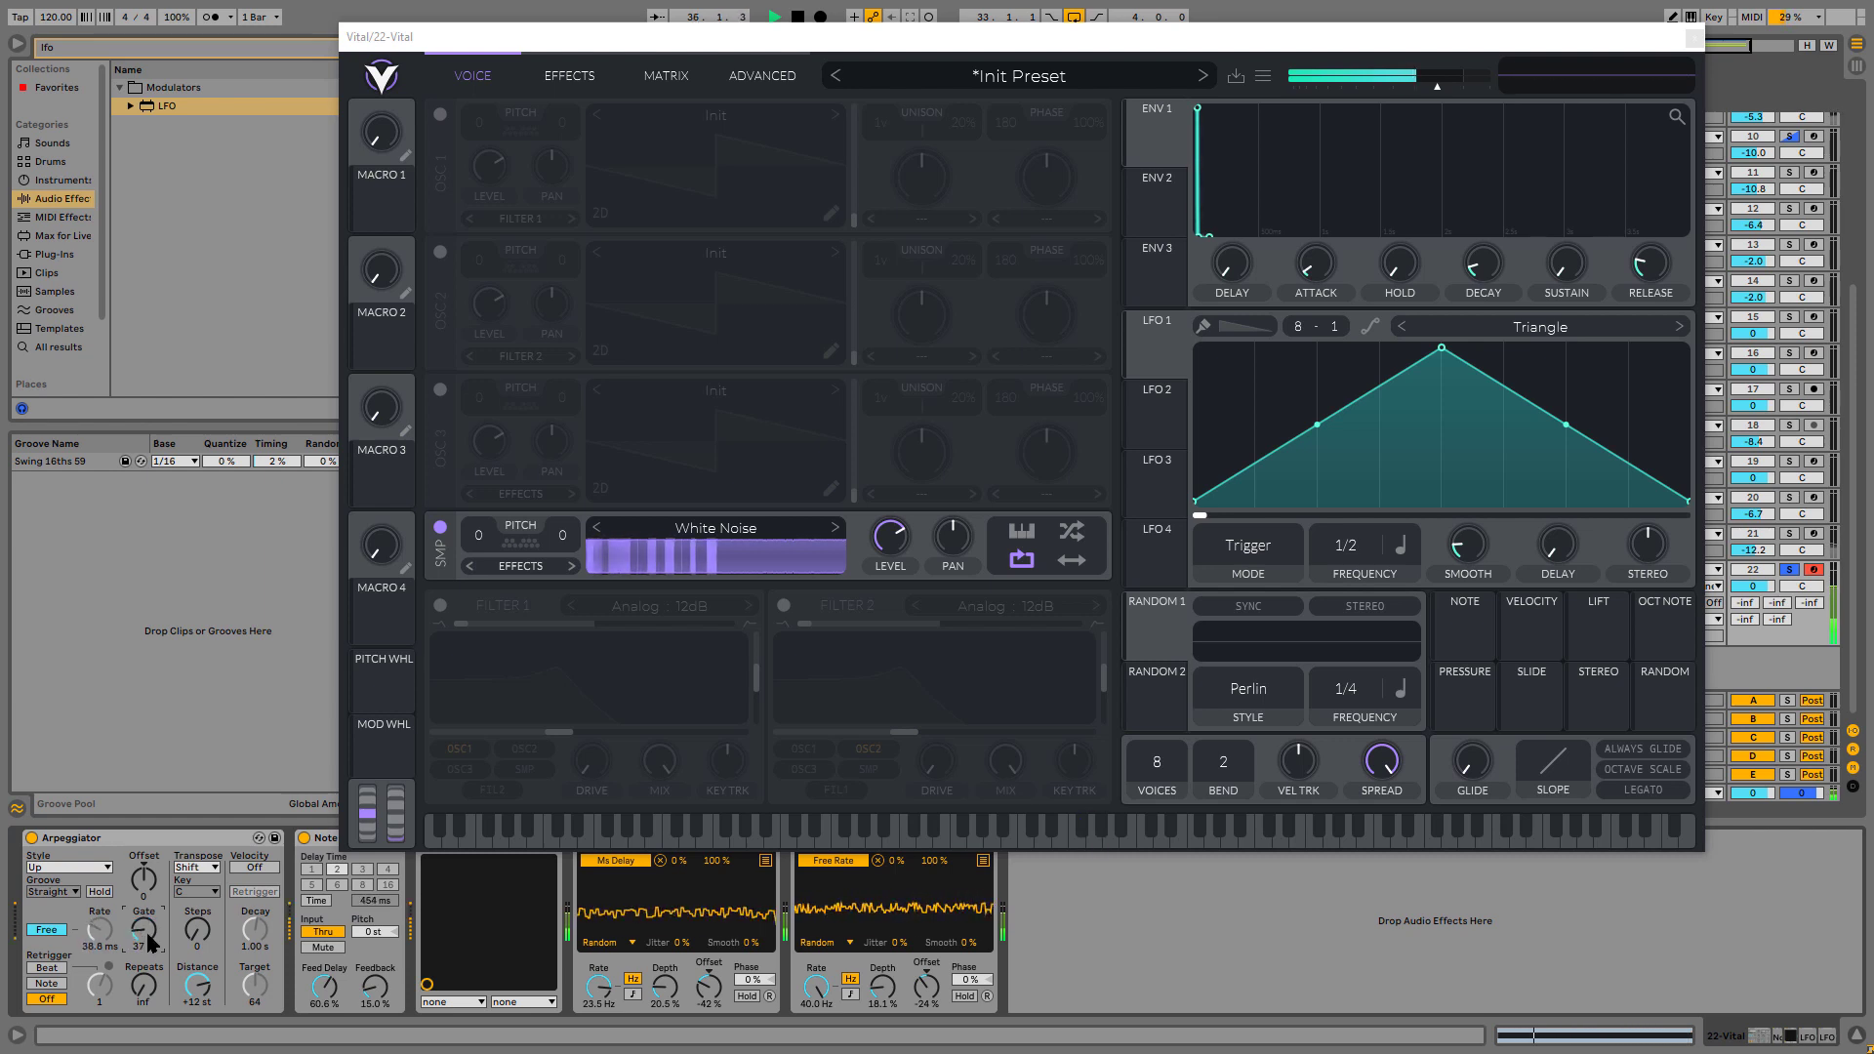
left_click(1105, 956)
key("space")
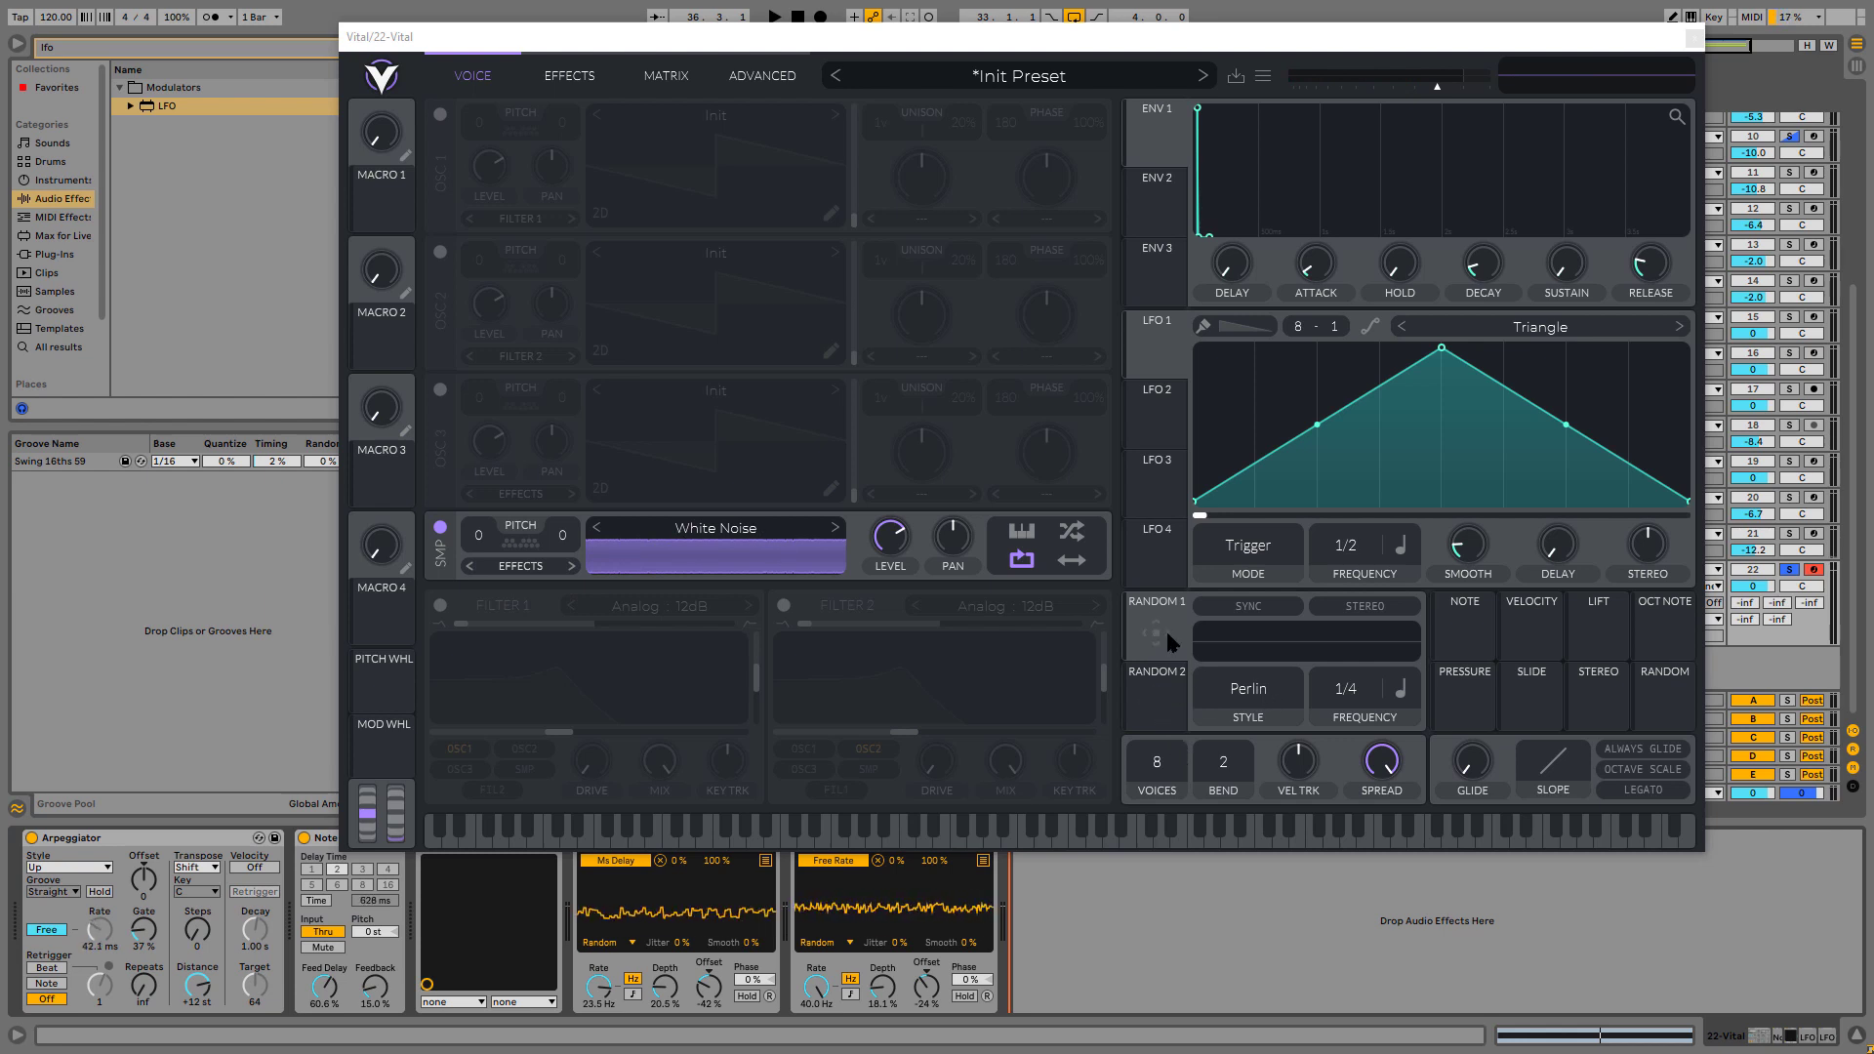
- Modulate the noise sampler's pan with Random 1 and set Random 1's style to Sample & Hold
left_click_drag(1167, 630, 952, 536)
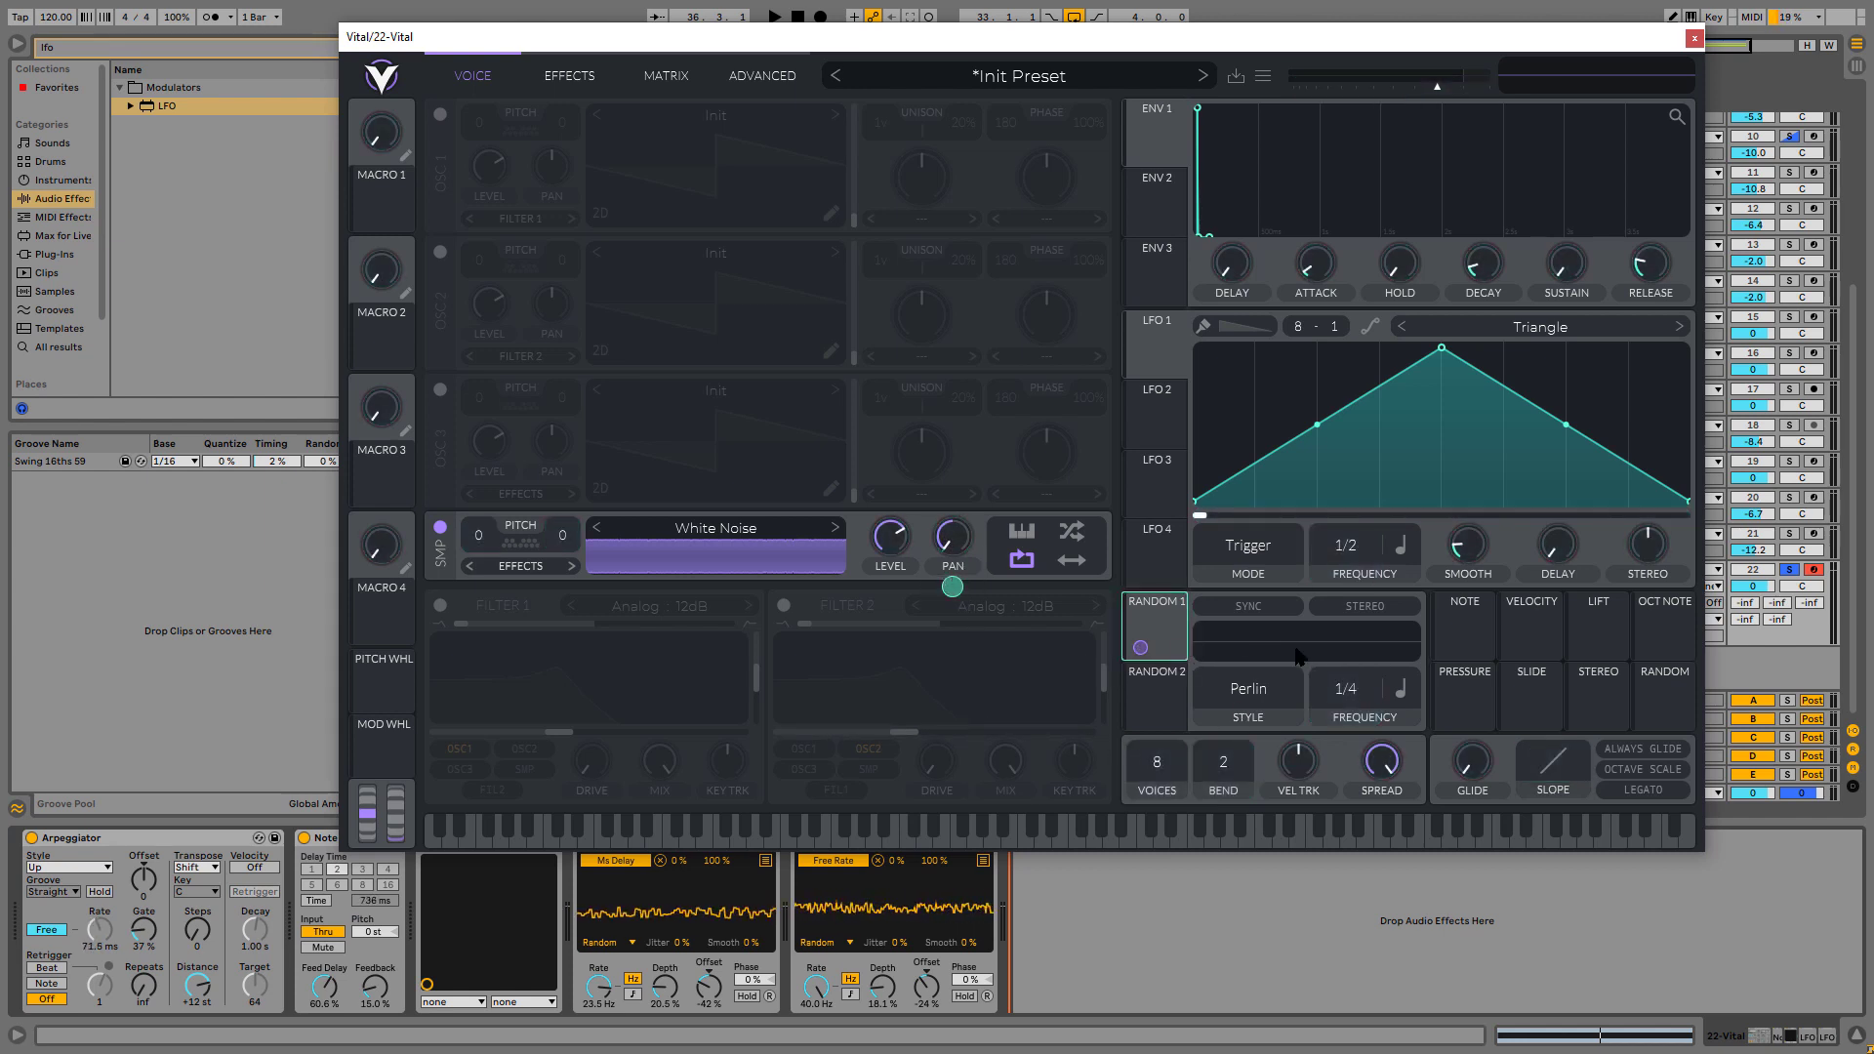
left_click(1254, 690)
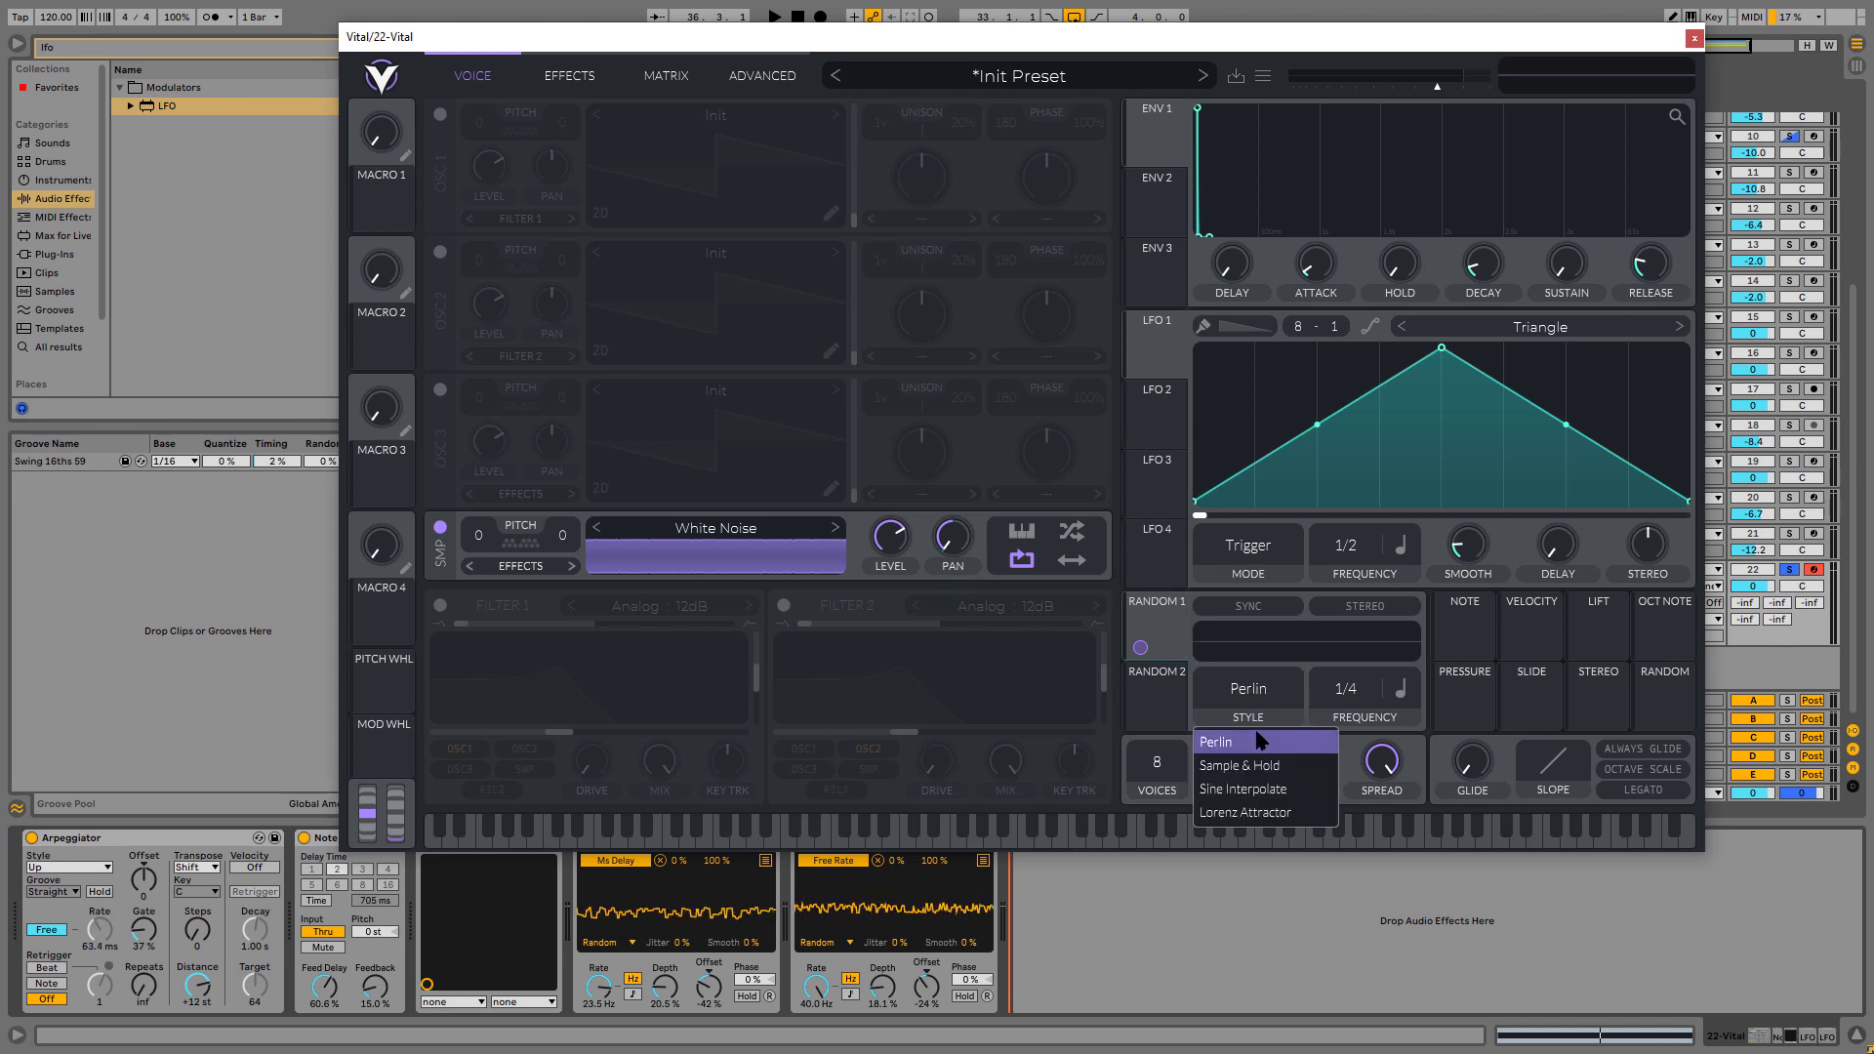
left_click(1242, 765)
- Switch Random 1's frequency to seconds and set it to 0.003 secs during playback
left_click(1401, 688)
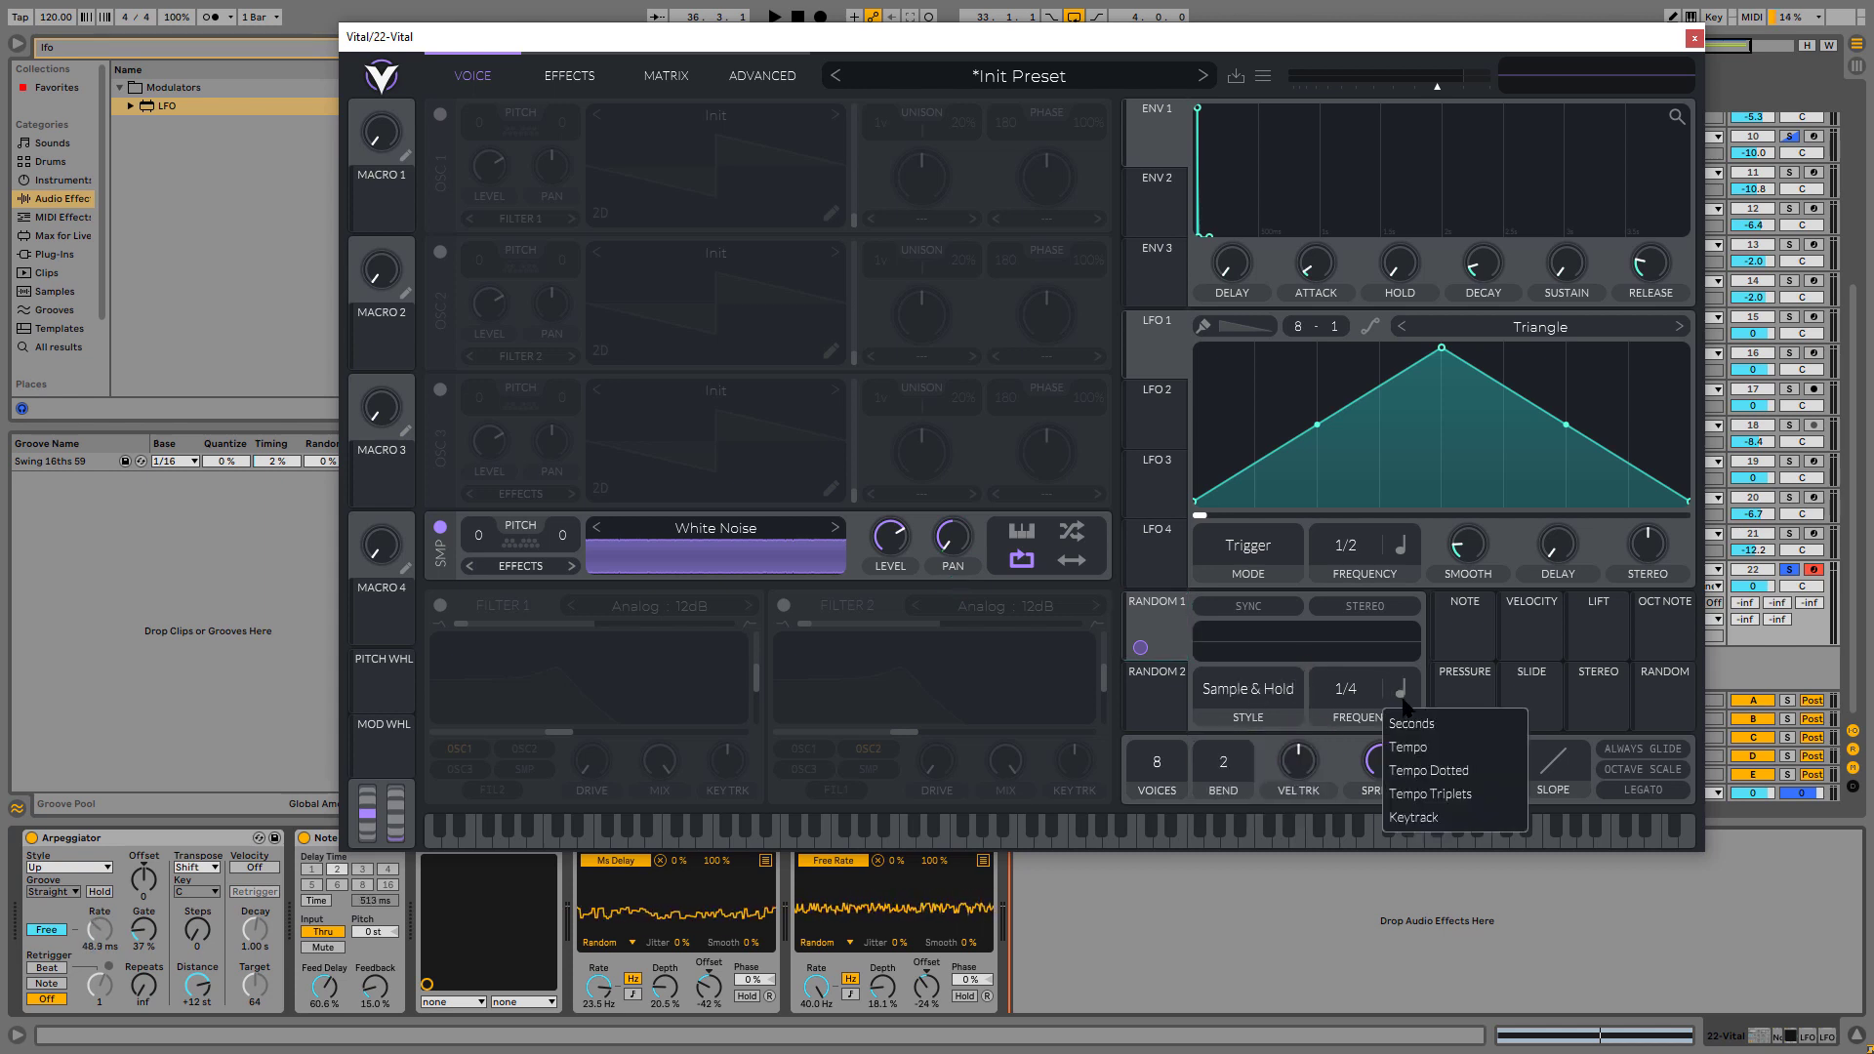
left_click(1430, 725)
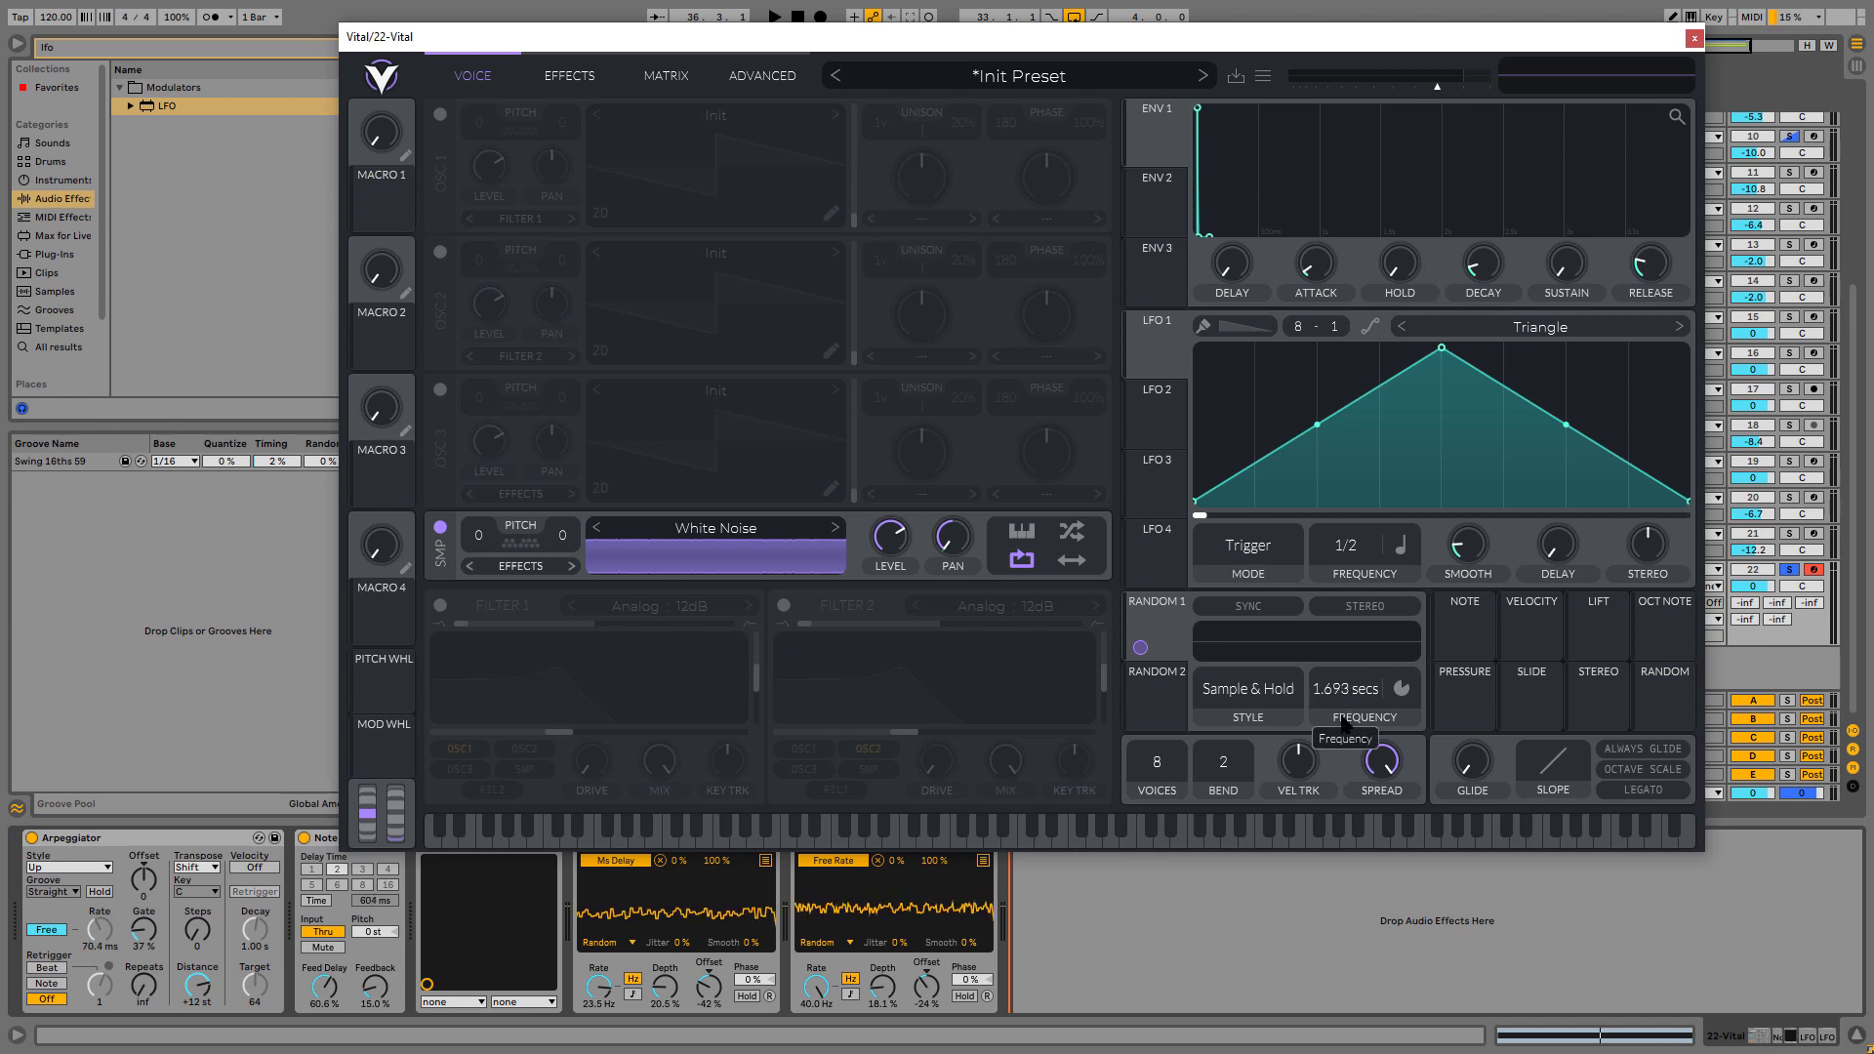
key("space")
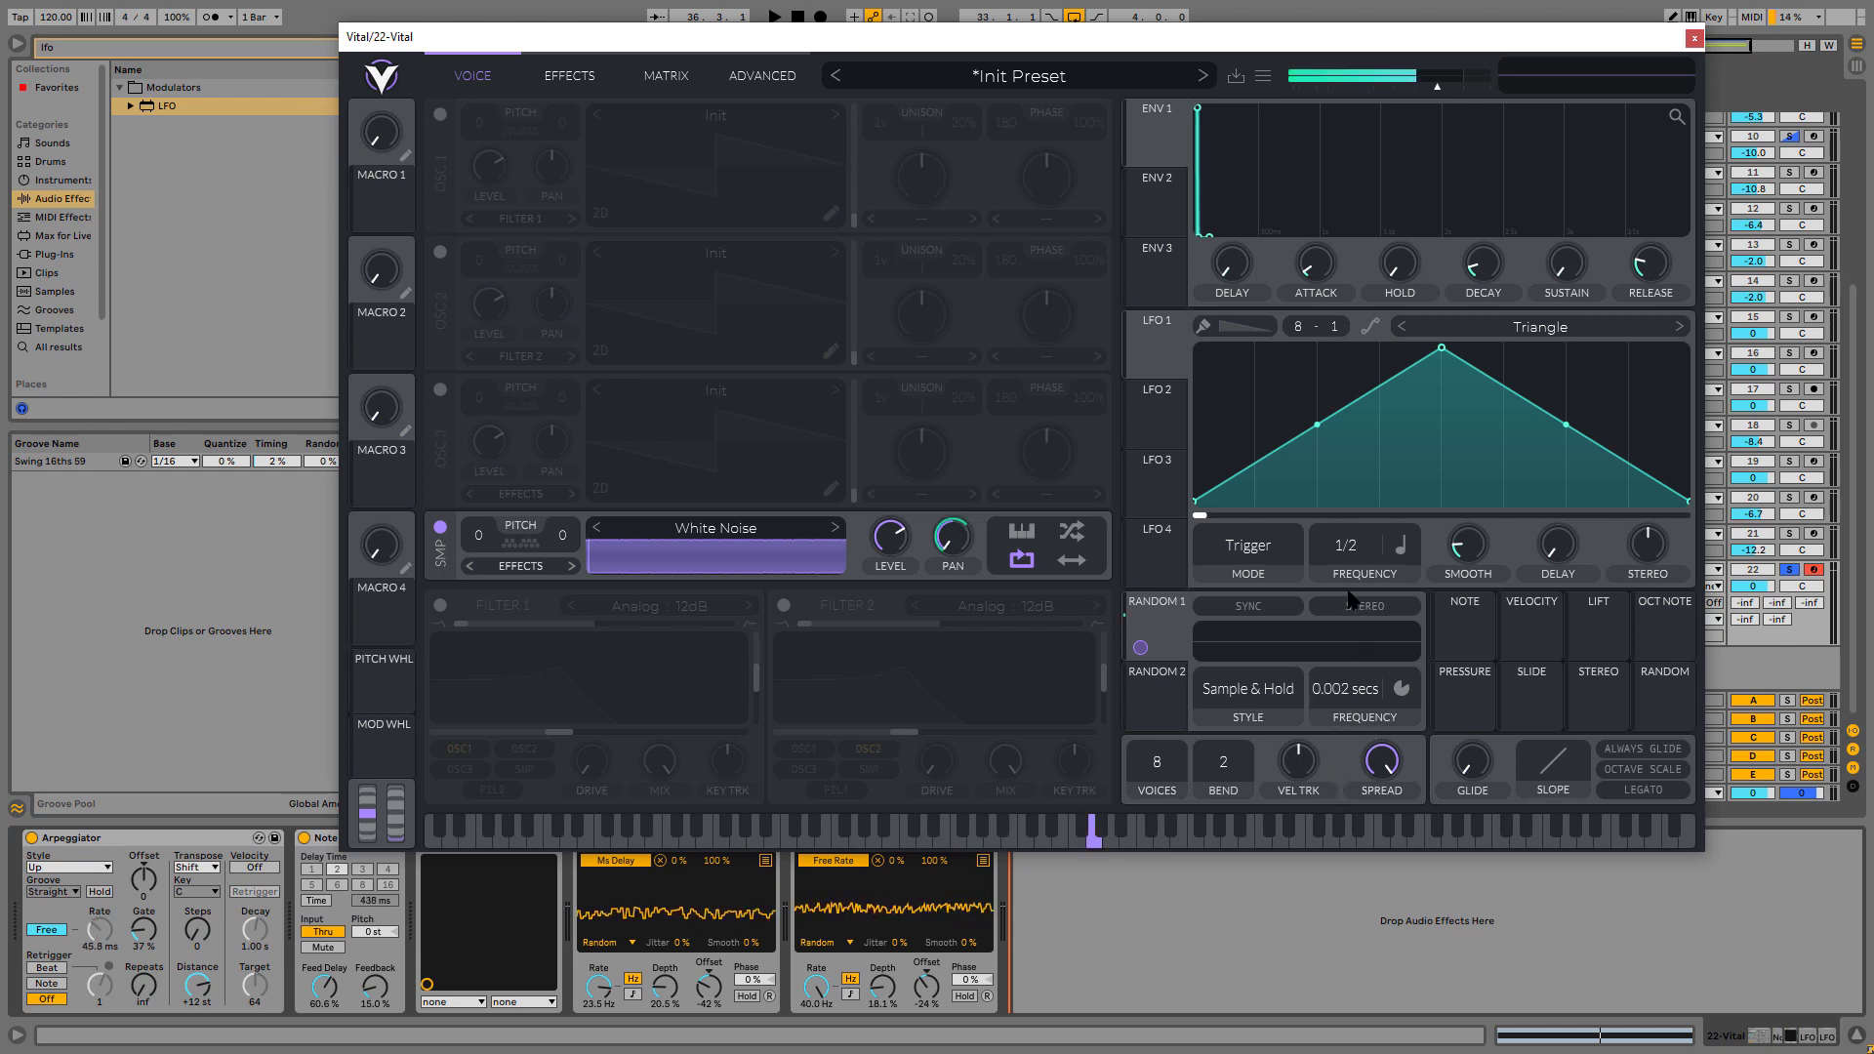
left_click_drag(1343, 689, 1368, 633)
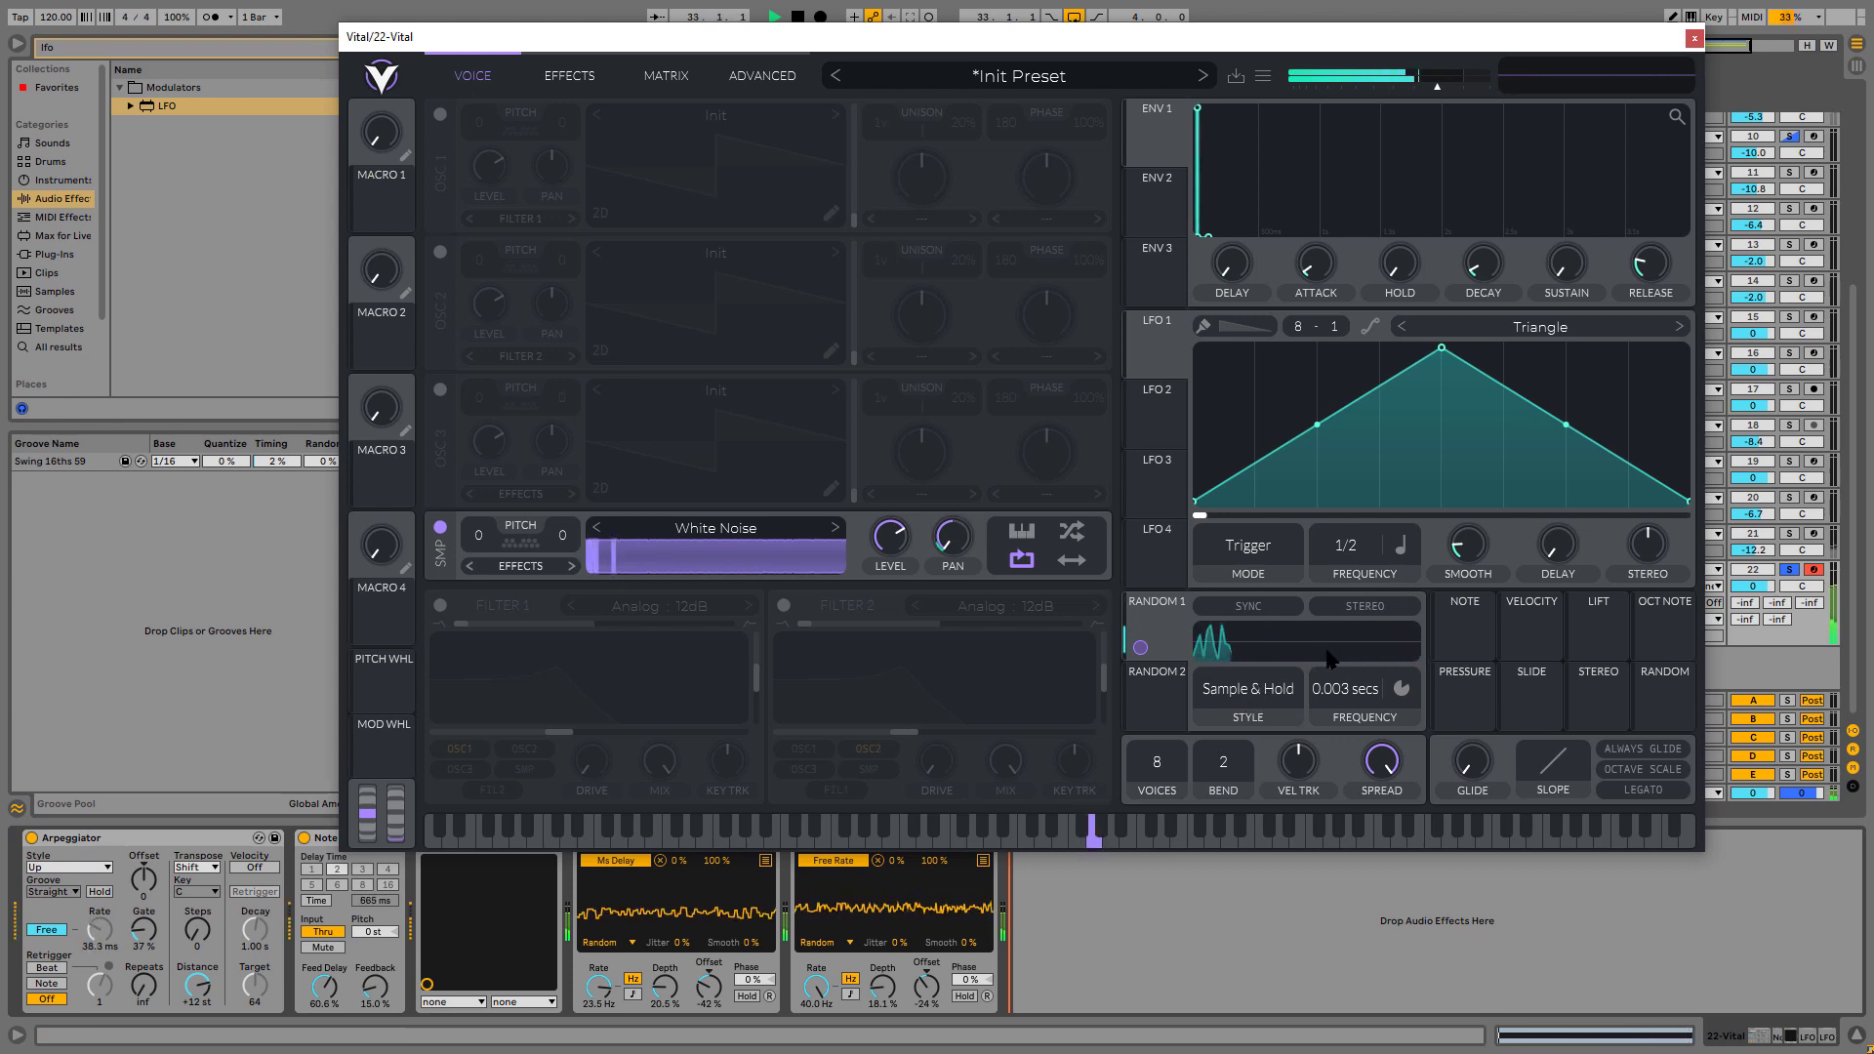
- Change Random 1's style to Perlin and lower the Arpeggiator's gate to 26 %
left_click(1269, 693)
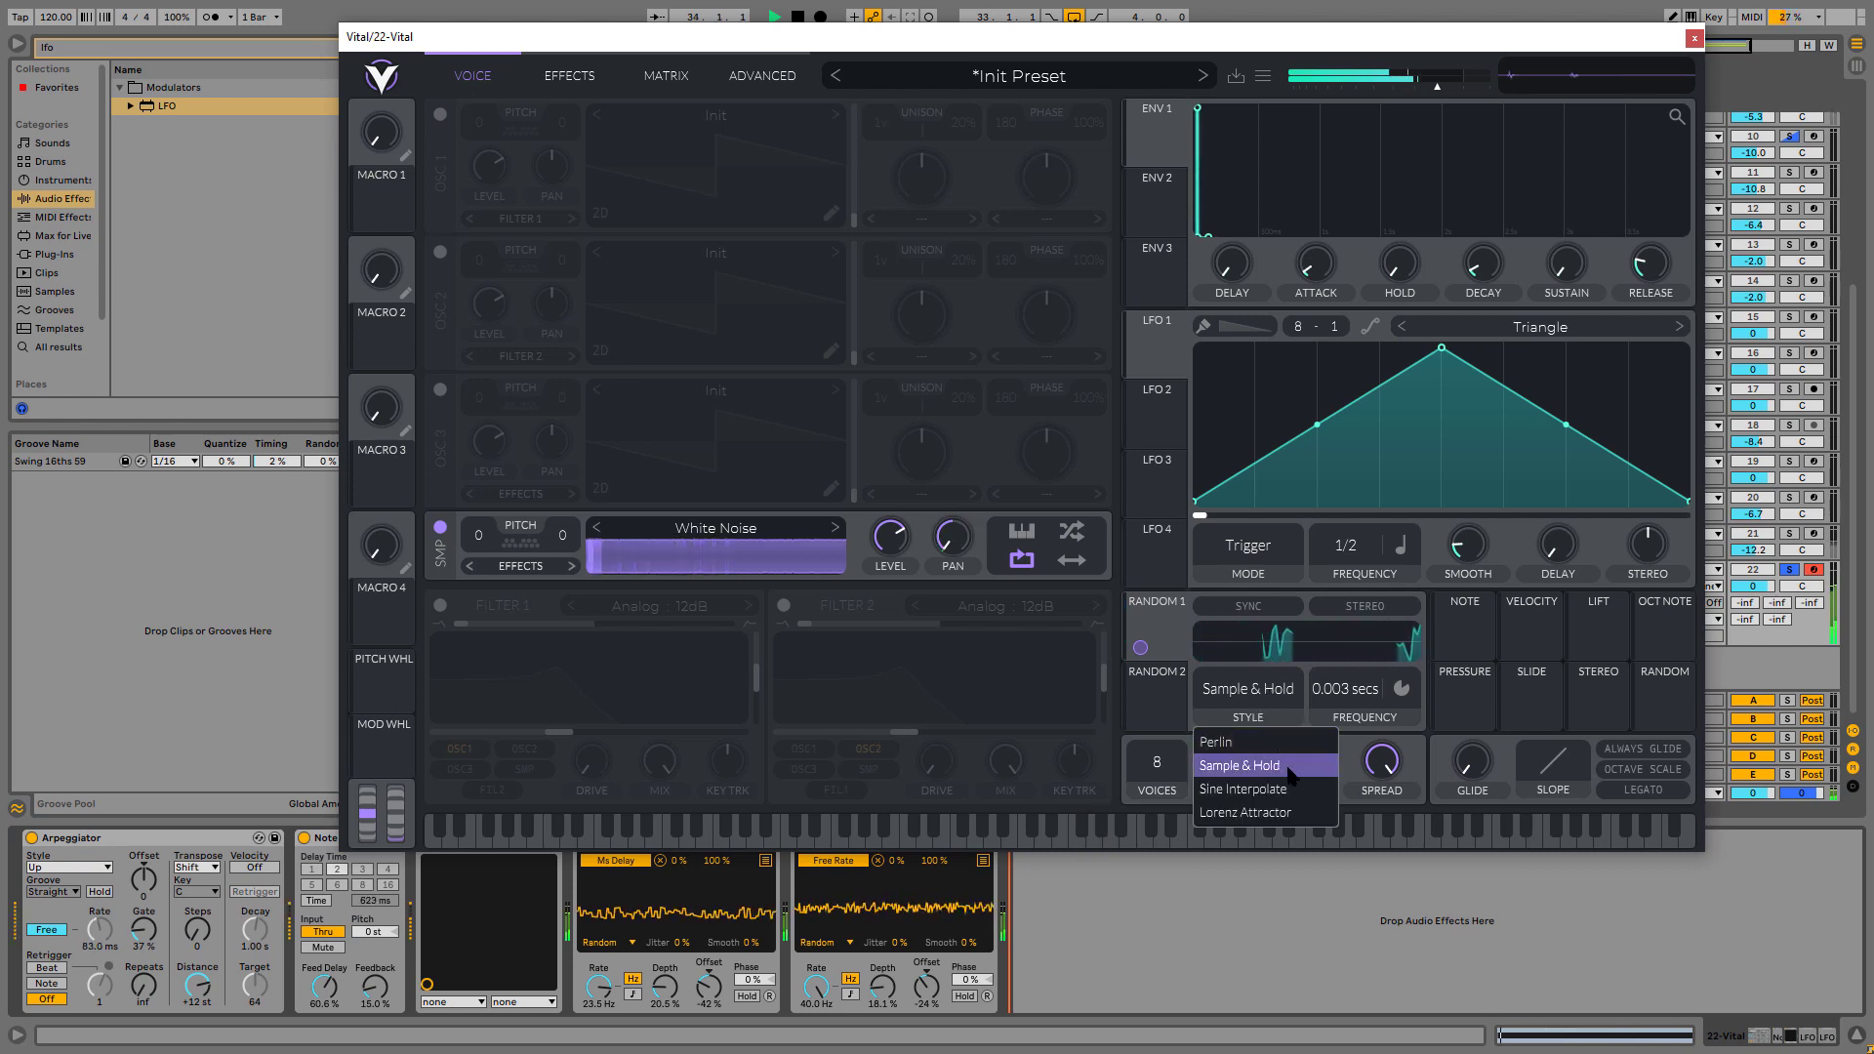
left_click(1237, 744)
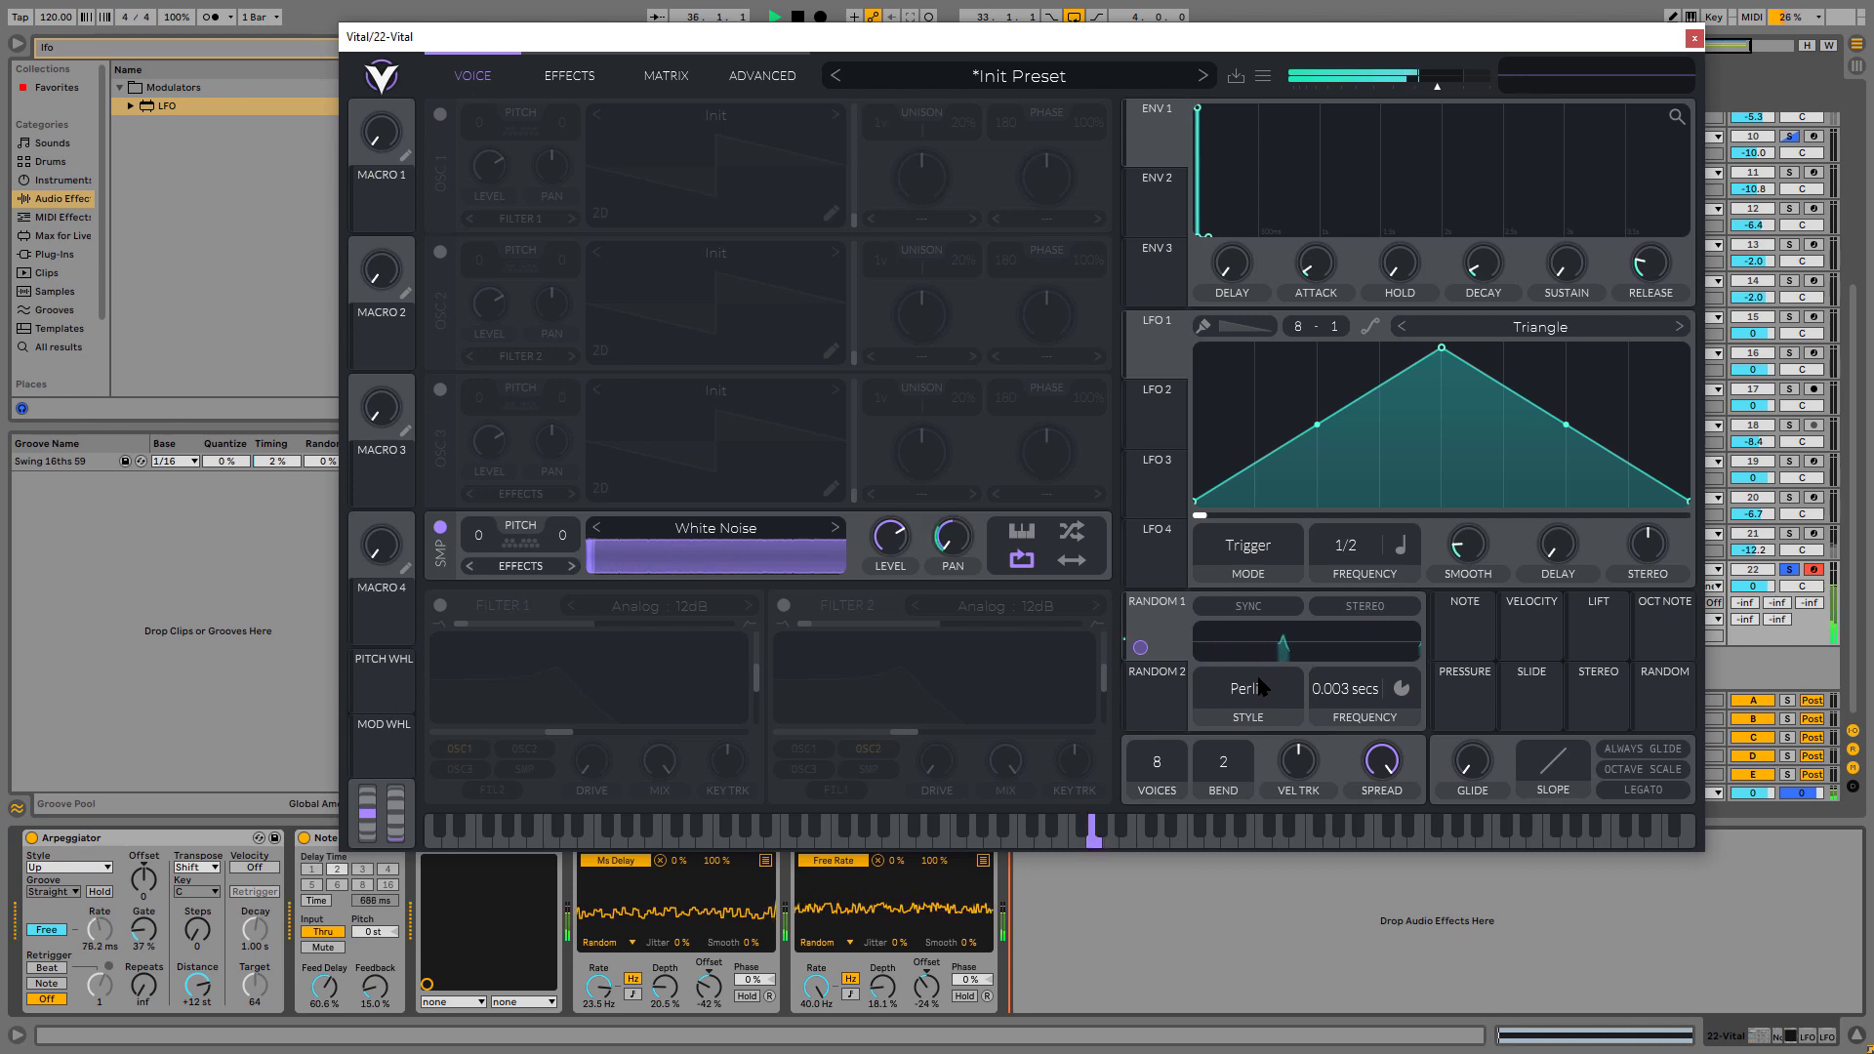
mouse_move(143, 929)
left_mouse_down()
mouse_move(143, 859)
mouse_move(135, 945)
left_mouse_up()
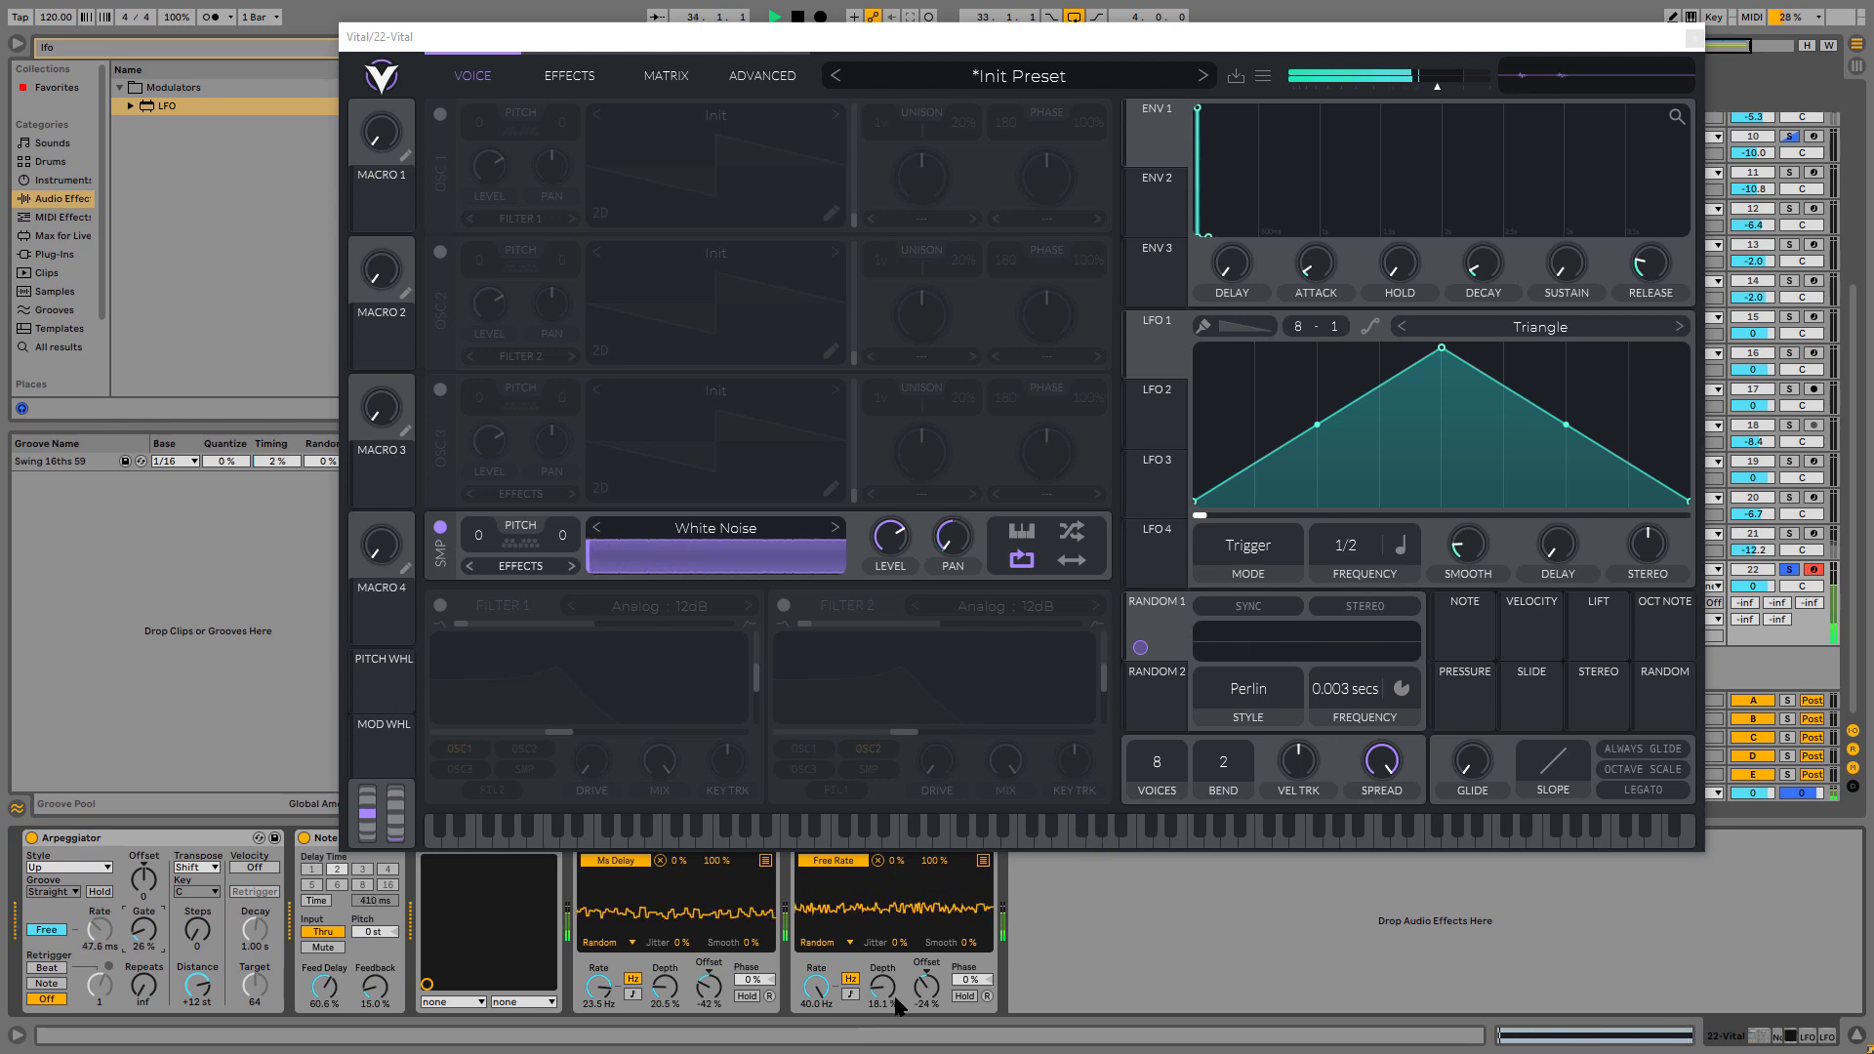
- Set the offset of the Free Rate LFO to 19 % and of the Ms Delay LFO to -24 %
left_click_drag(925, 991, 925, 948)
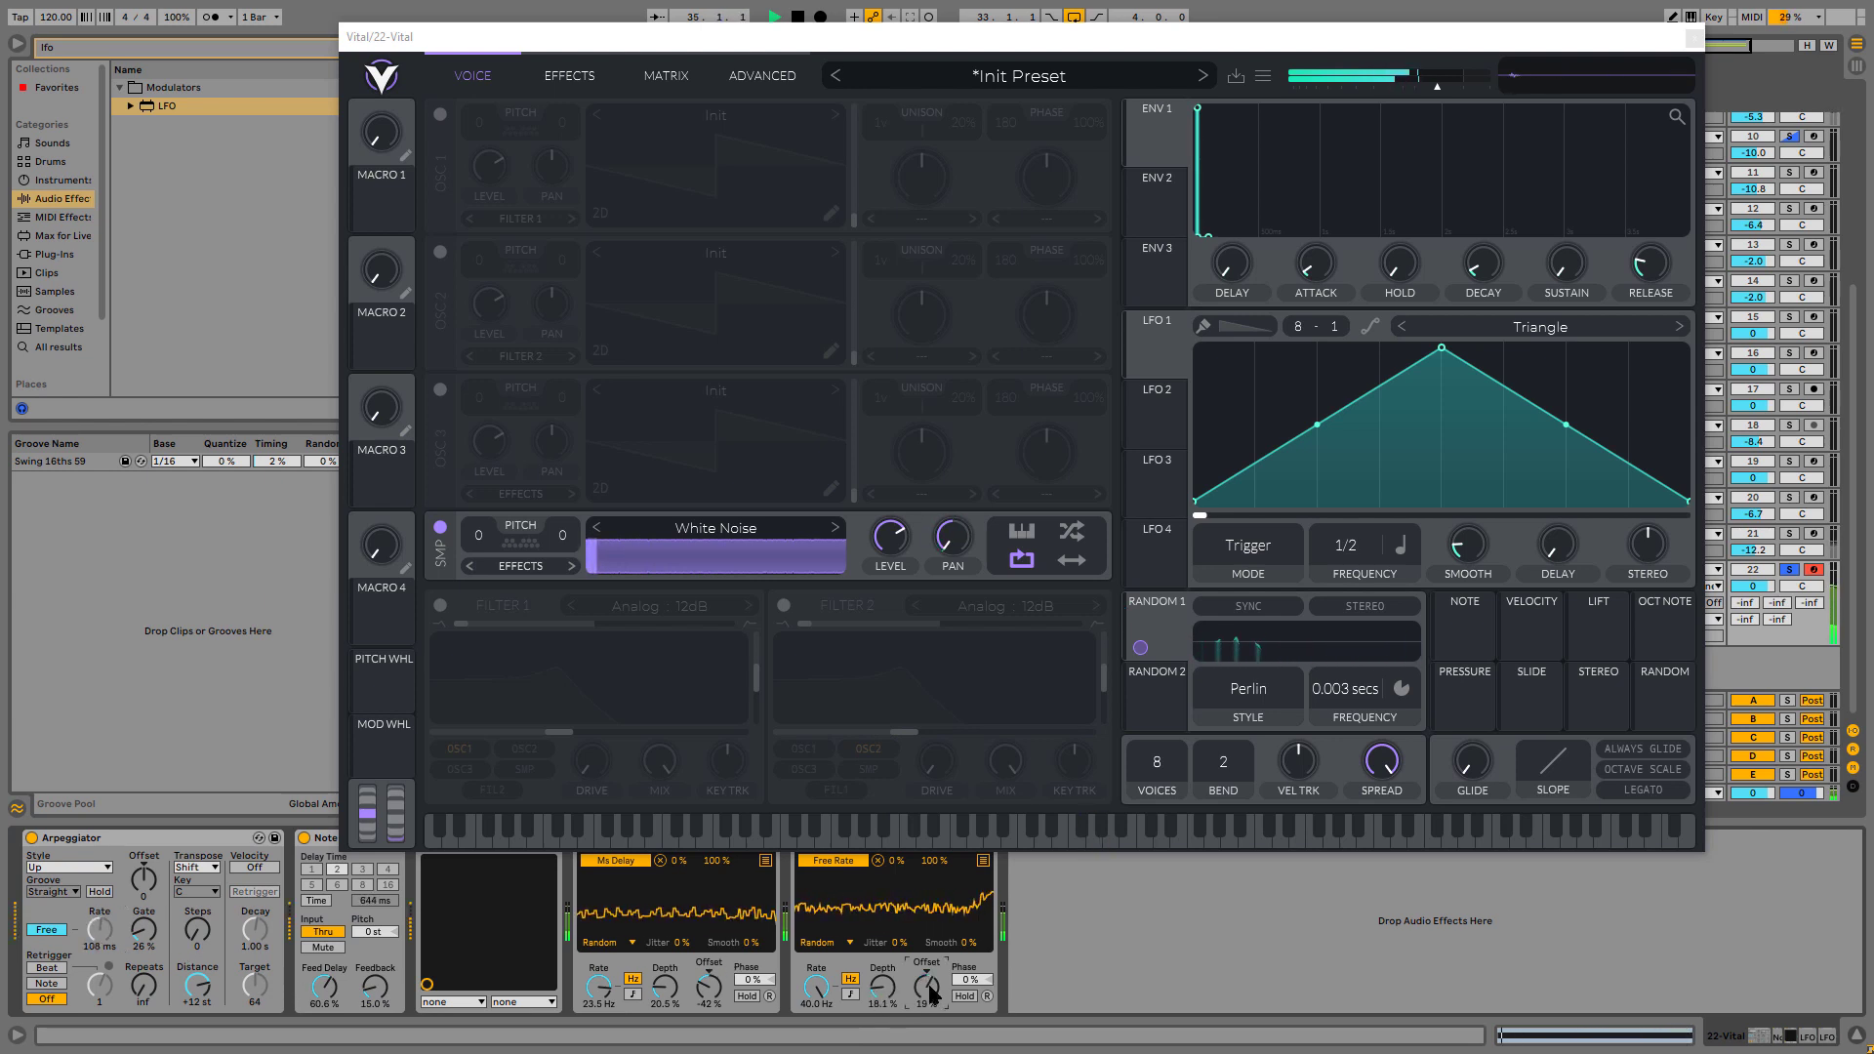
left_click_drag(711, 992, 710, 975)
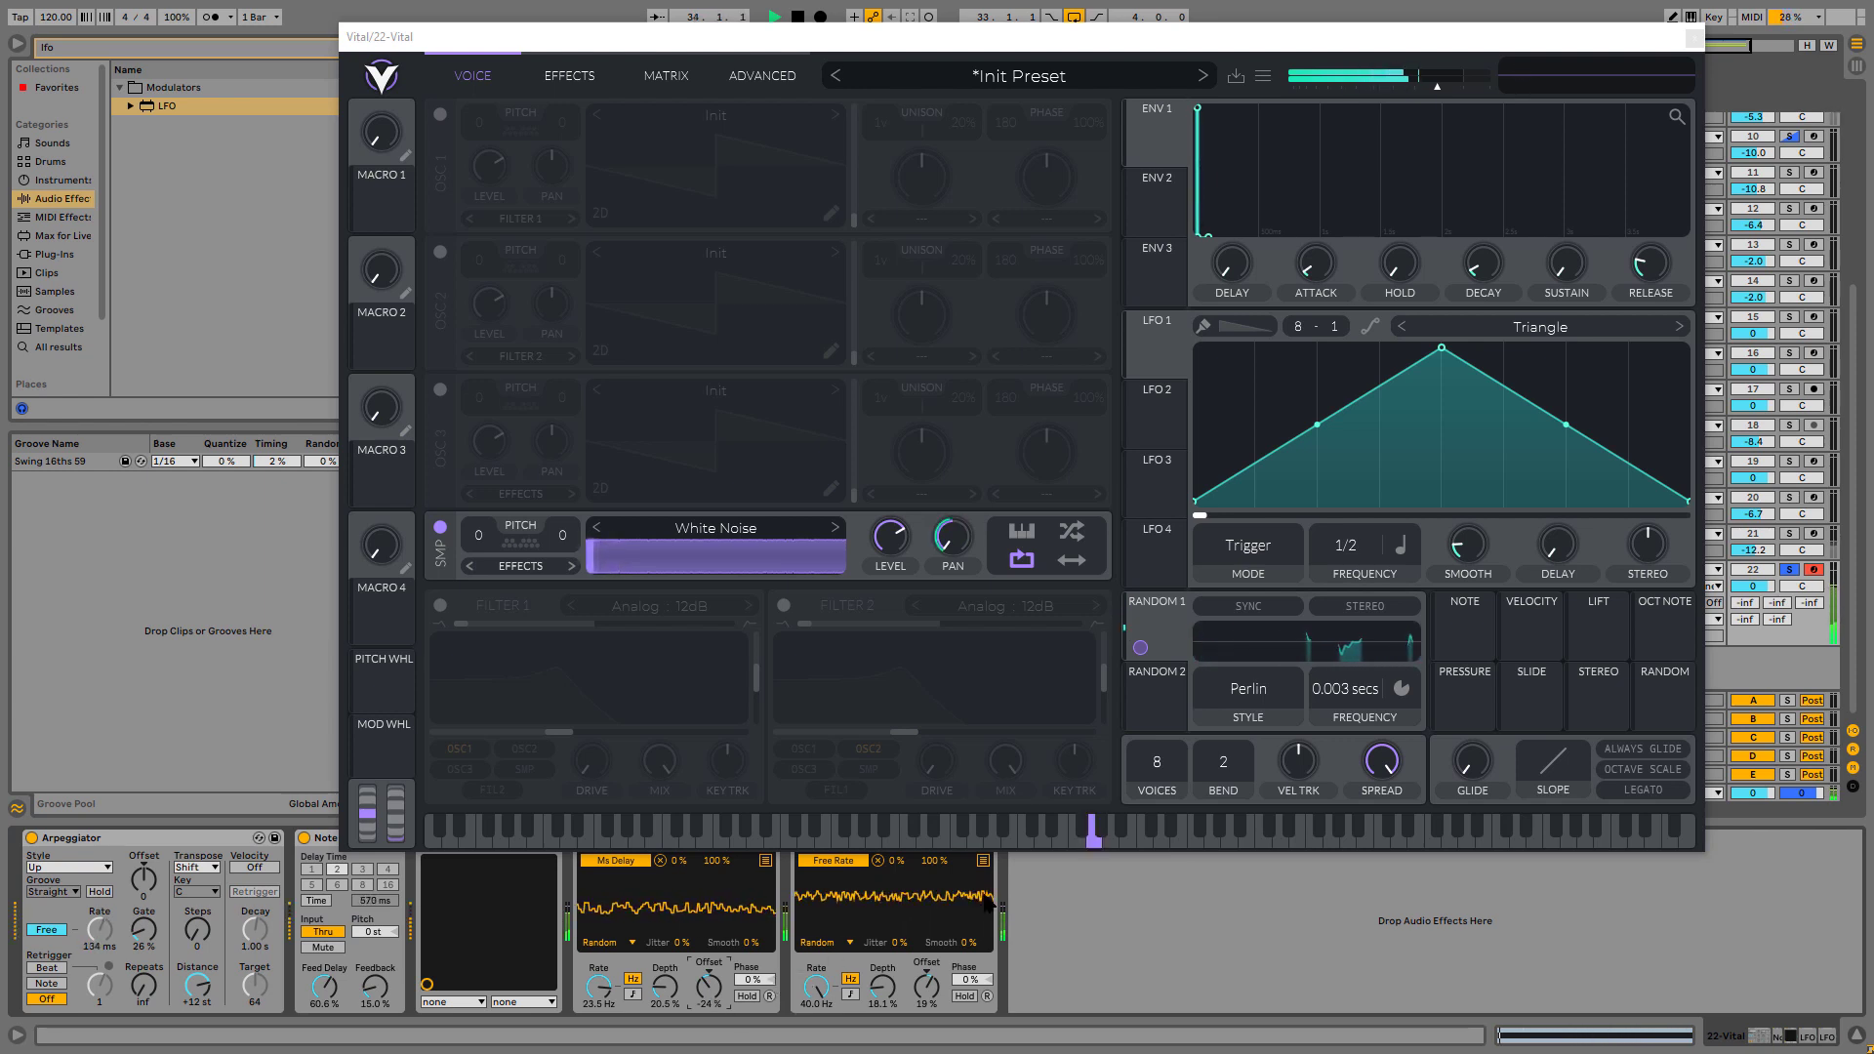
- Try the Lorenz Attractor style on Random 1, then set its style to Sine Interpolate
left_click(1258, 689)
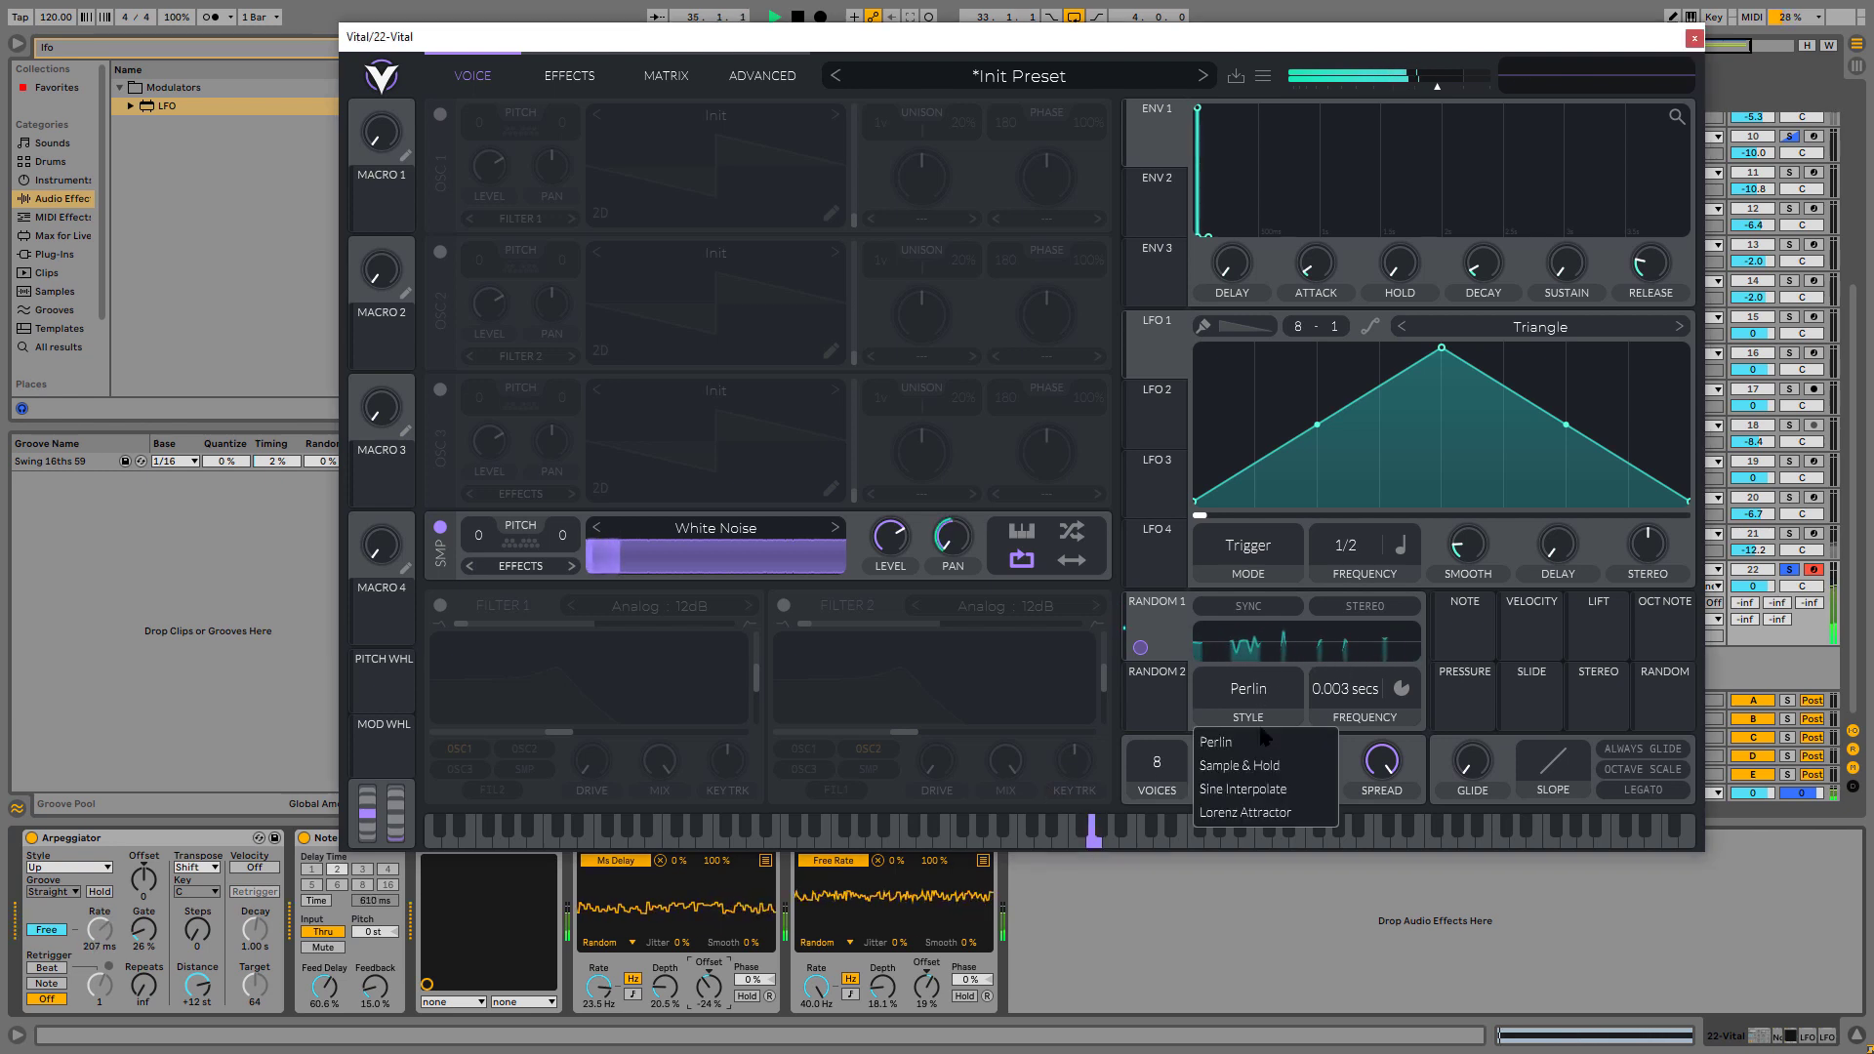
left_click(1267, 819)
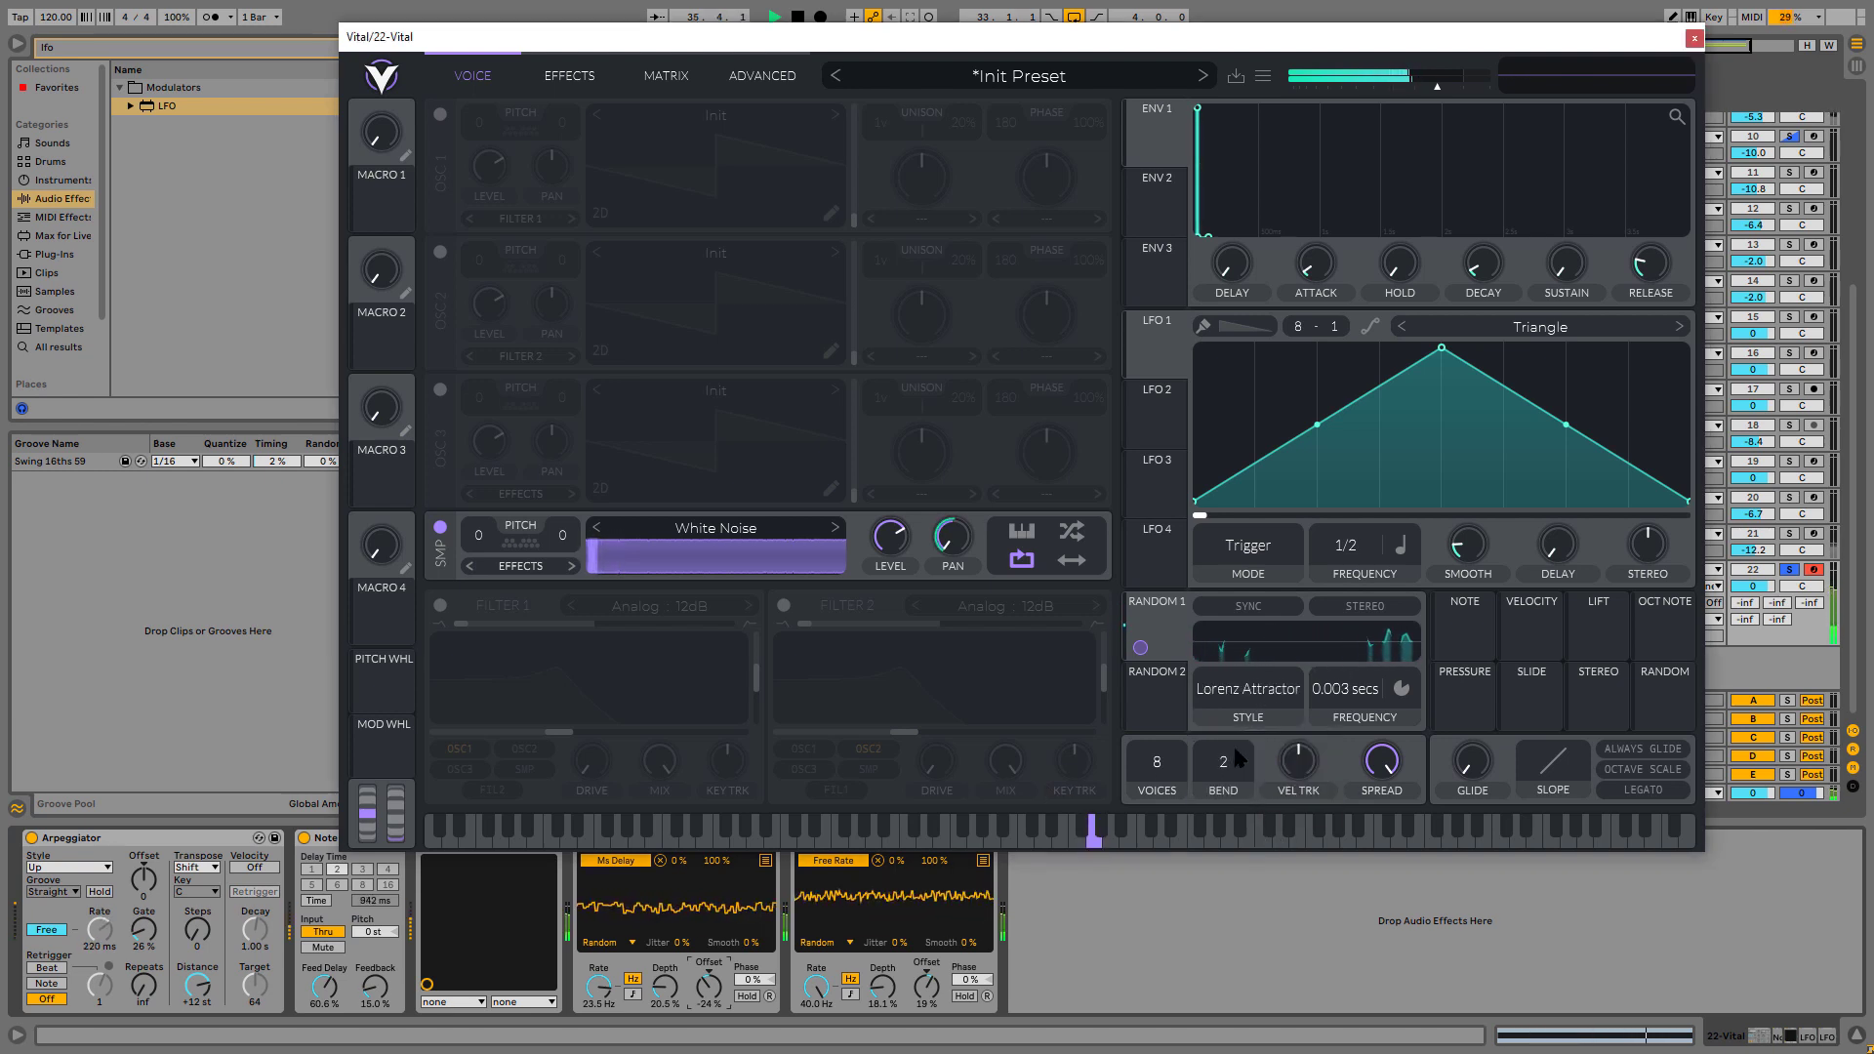
left_click(1248, 689)
left_click(1244, 790)
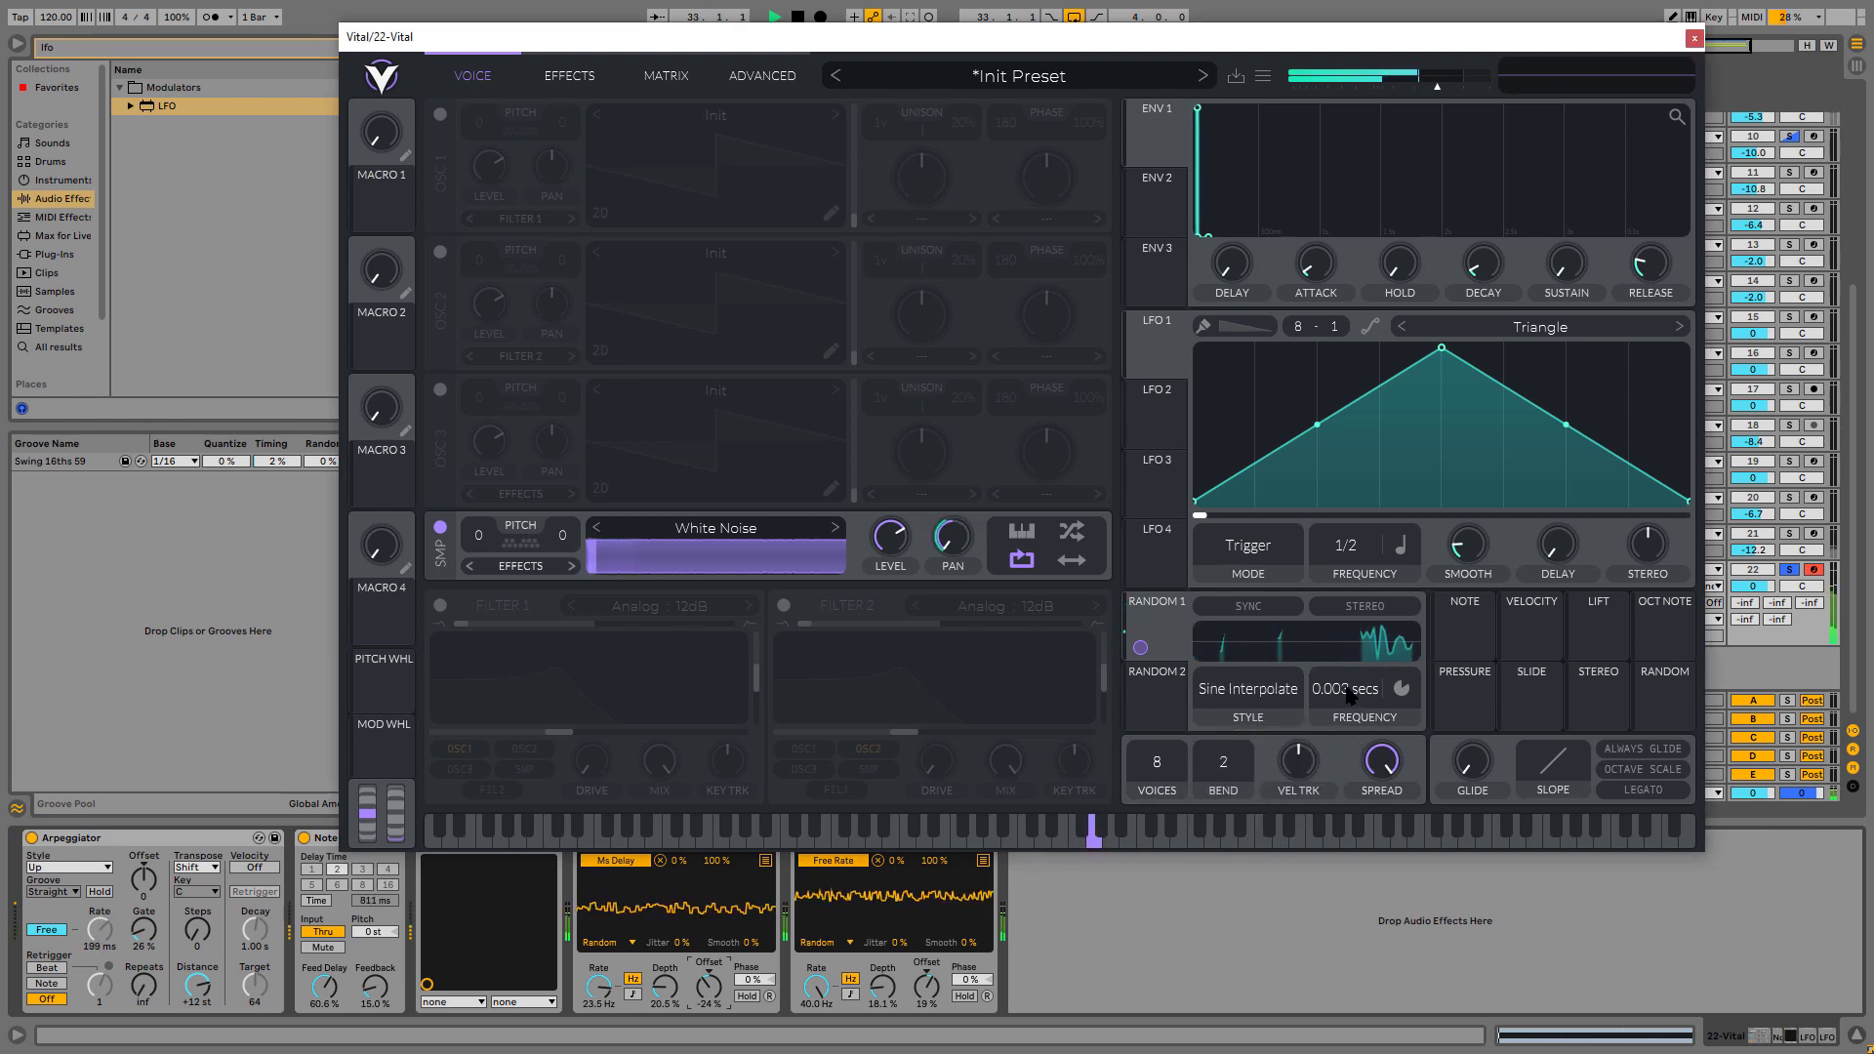
- Set Random 1's frequency to 0.018 secs and lower Envelope 1's decay to its minimum
mouse_move(1339, 685)
left_mouse_down()
mouse_move(1334, 720)
mouse_move(1338, 652)
left_mouse_up()
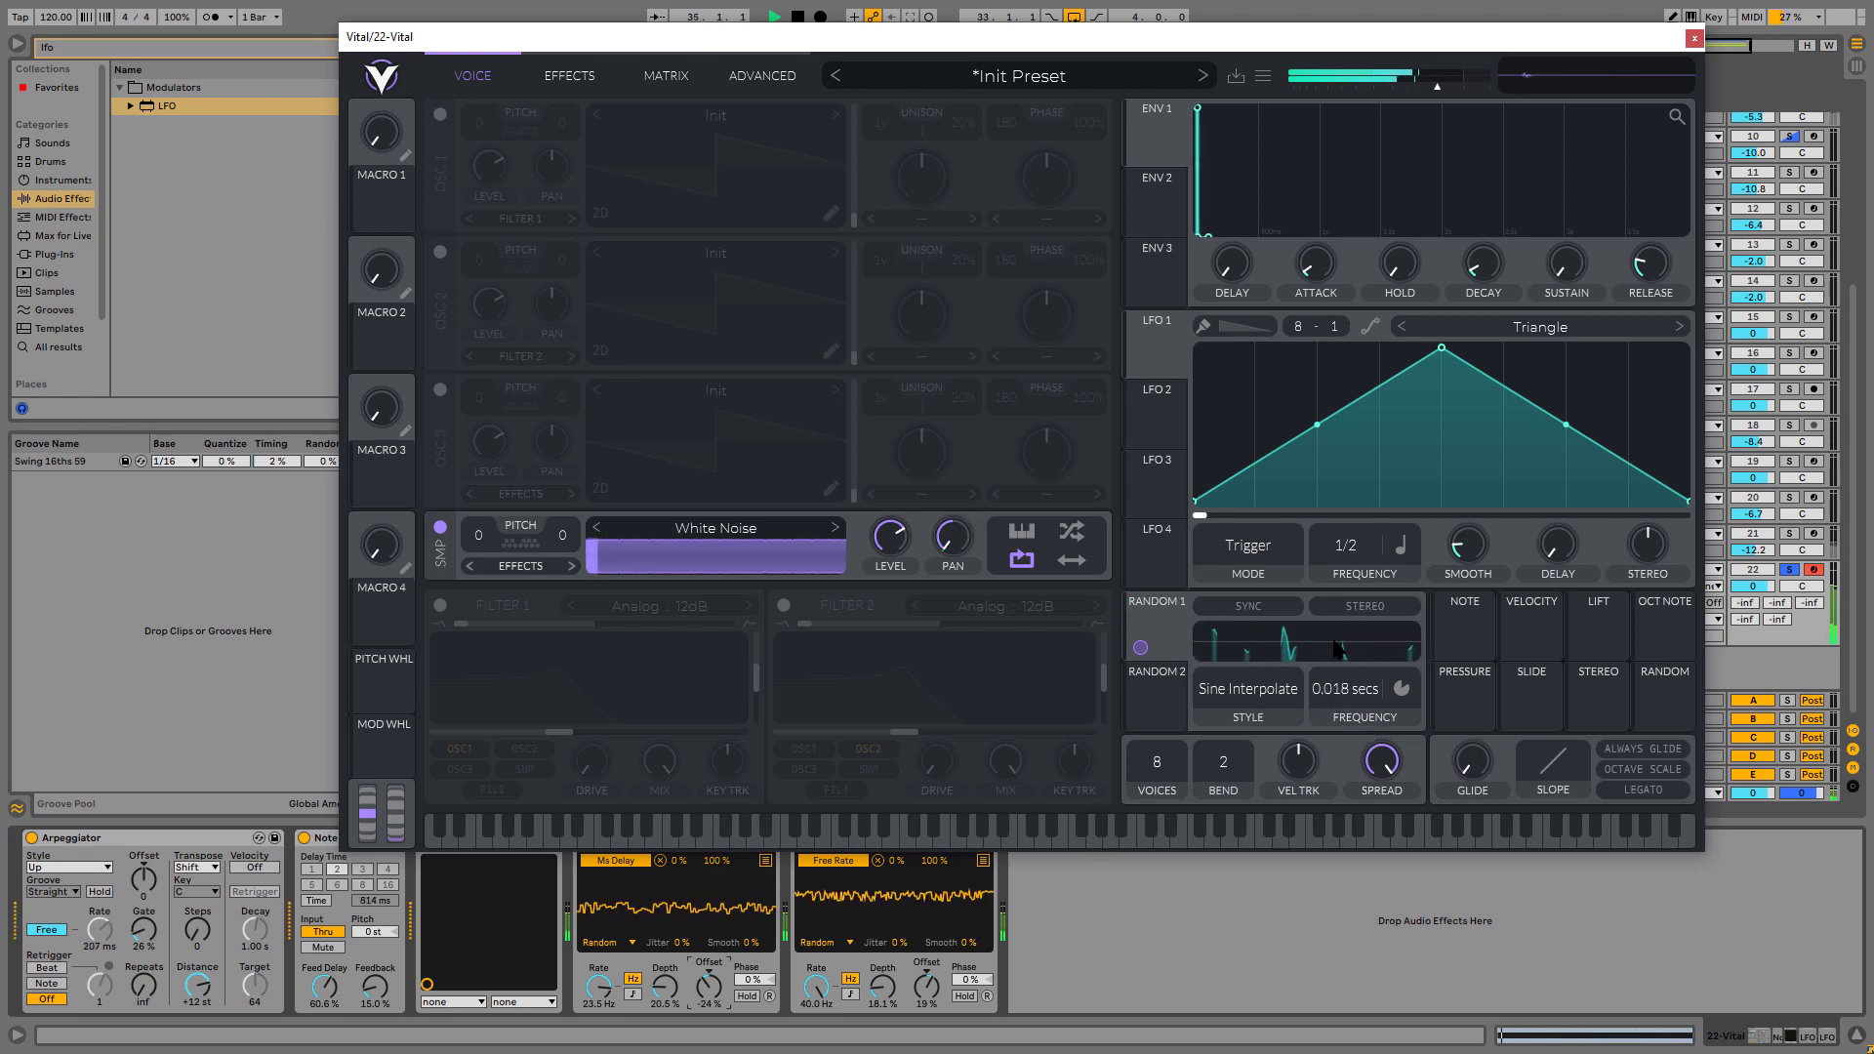
left_click(1368, 610)
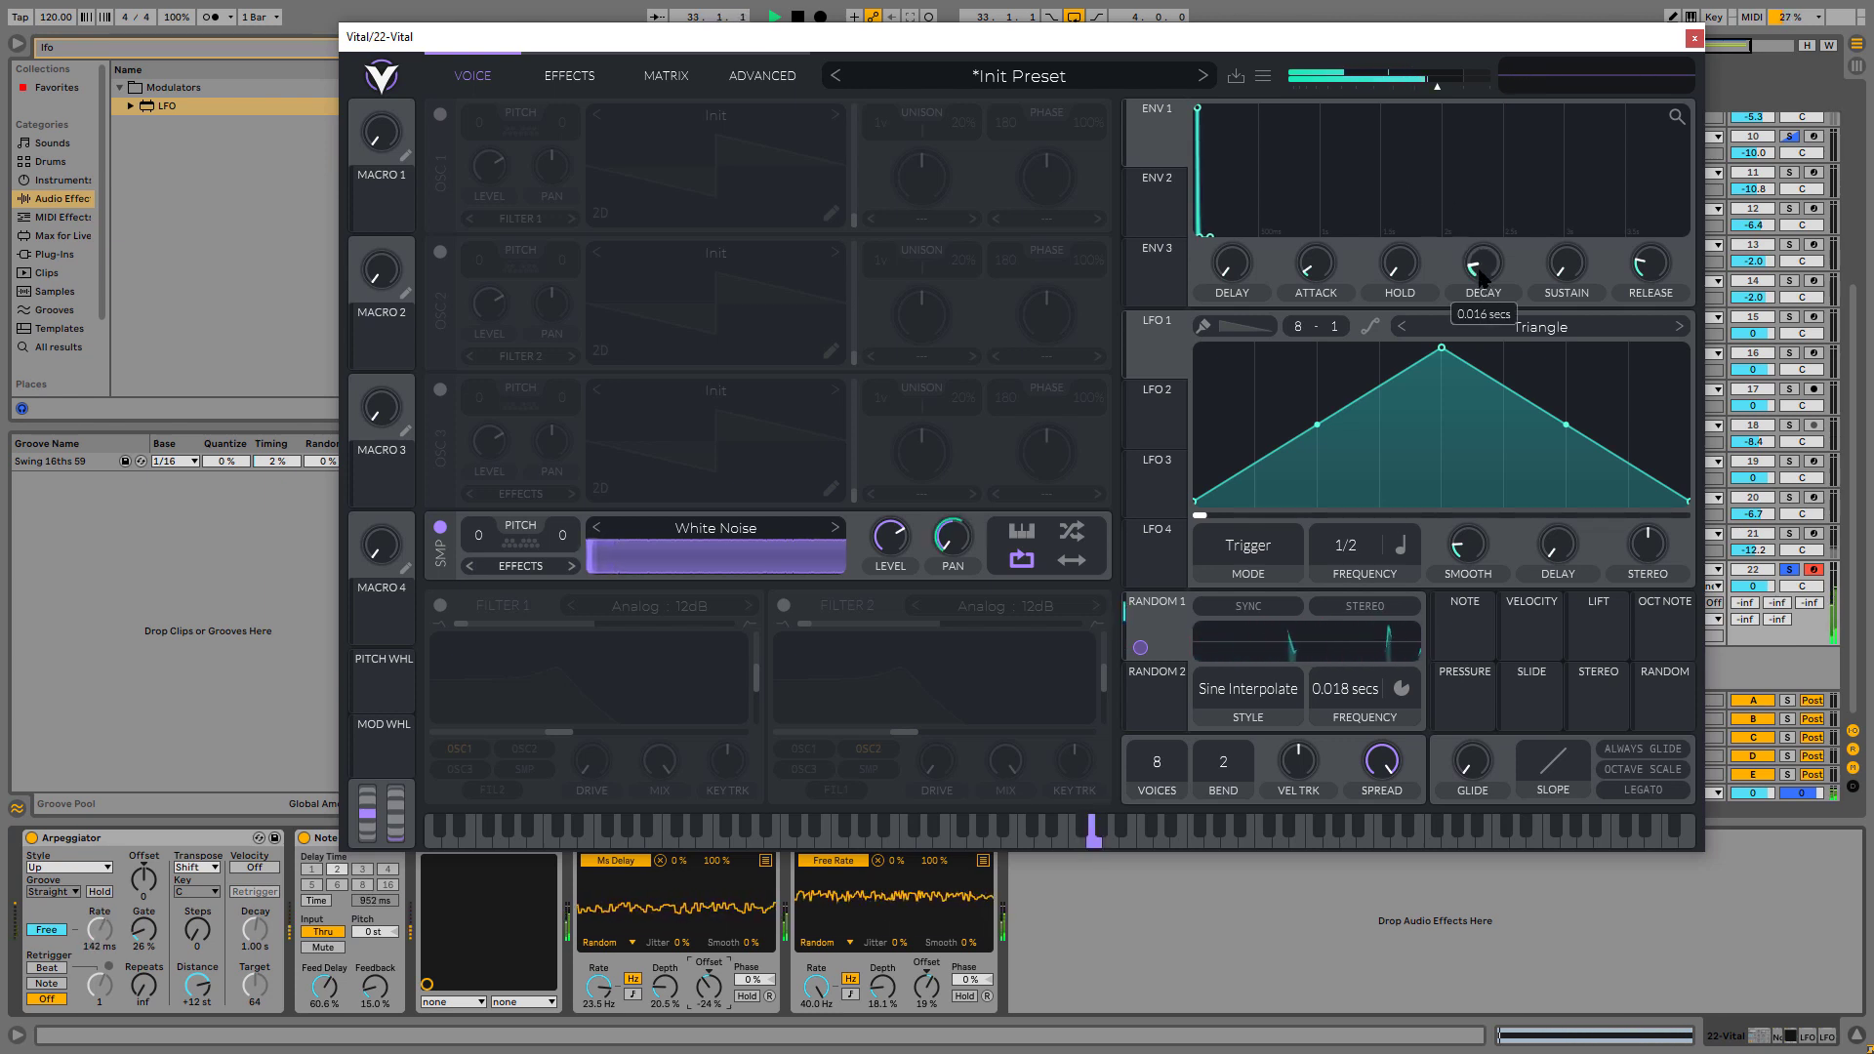
left_click_drag(1478, 278, 1472, 278)
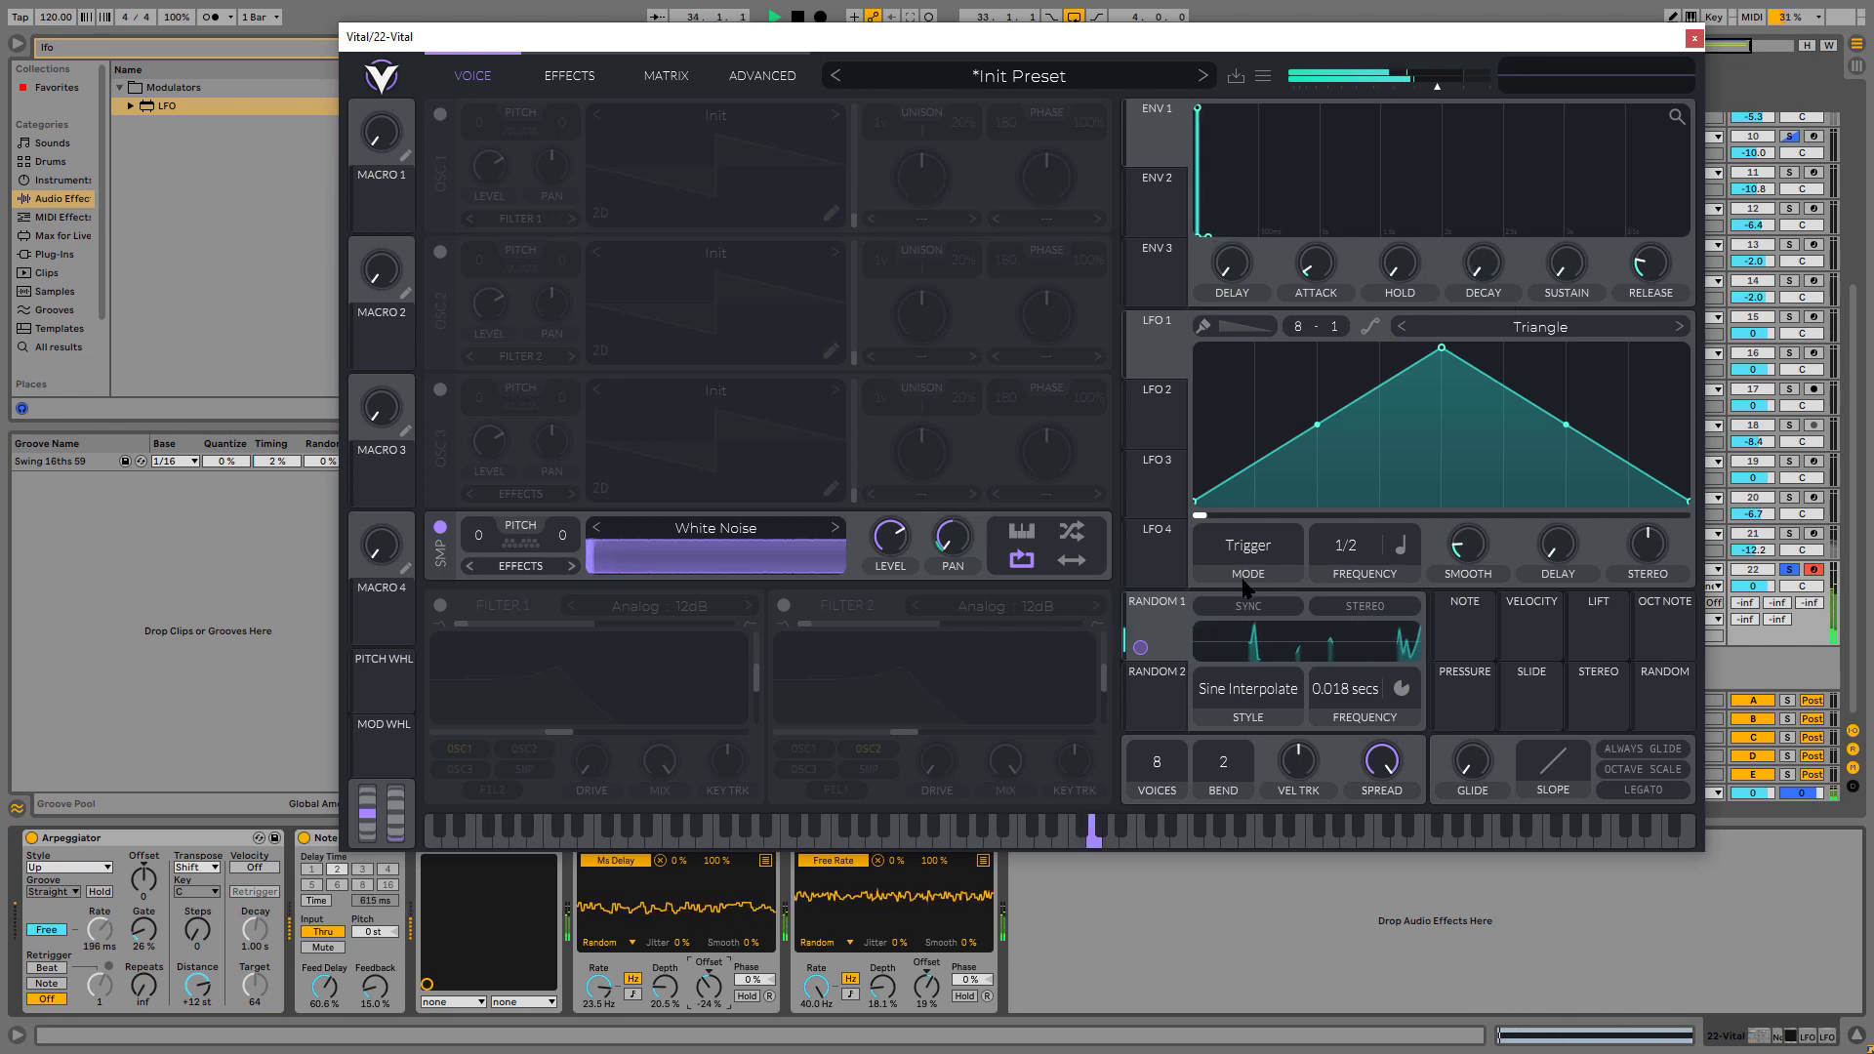
left_click_drag(1142, 647, 1498, 265)
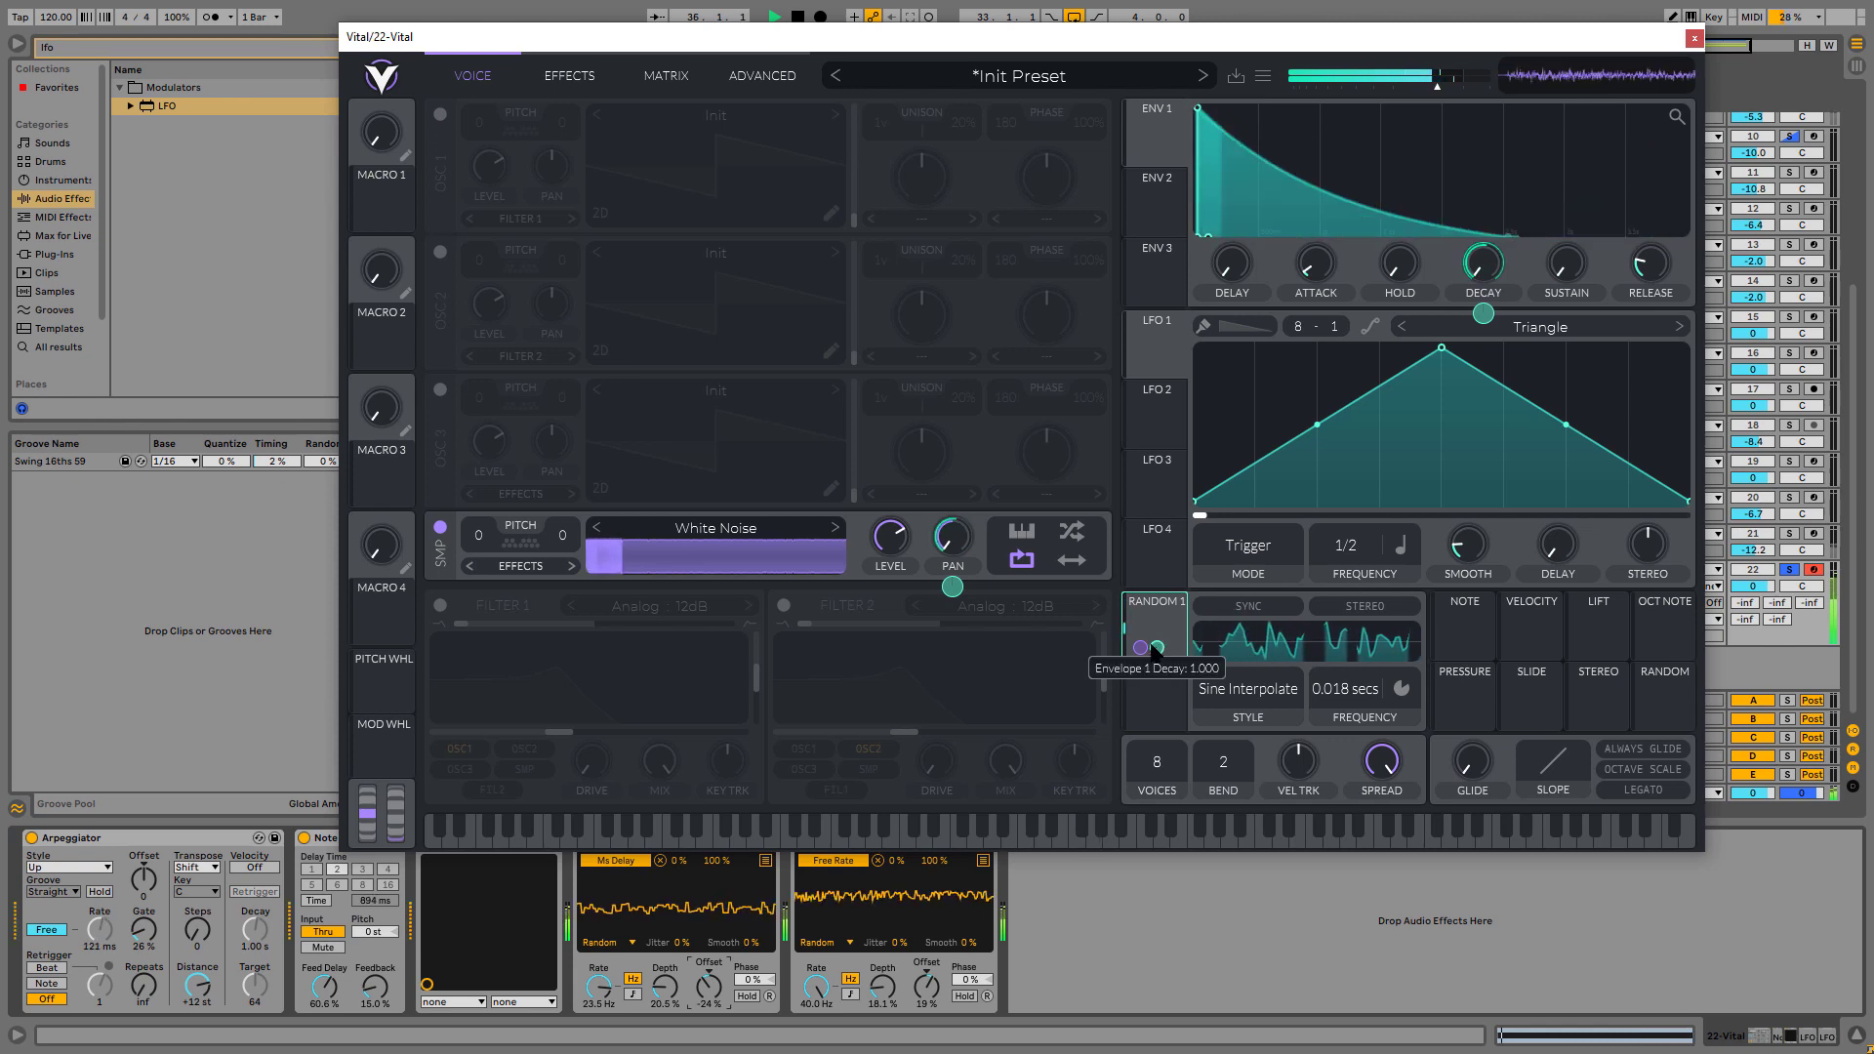
left_click_drag(1156, 647, 1157, 647)
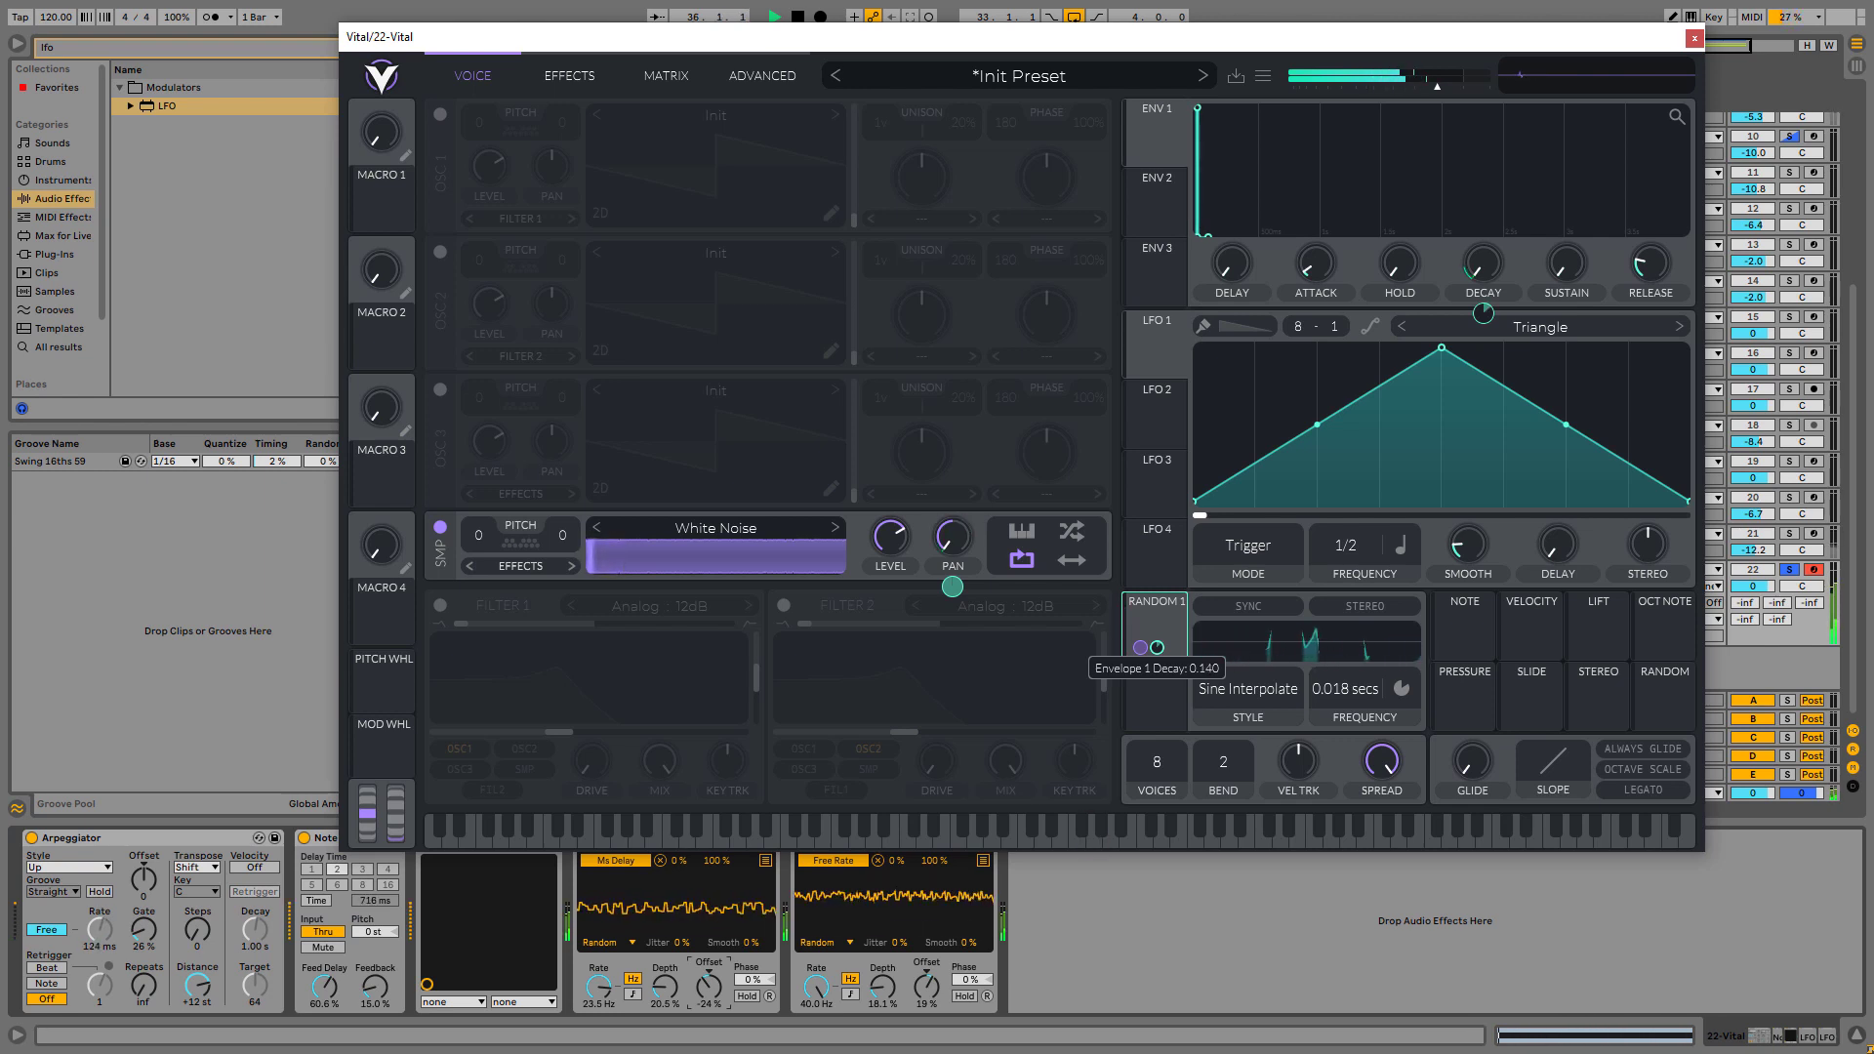
left_click_drag(1156, 647, 1156, 647)
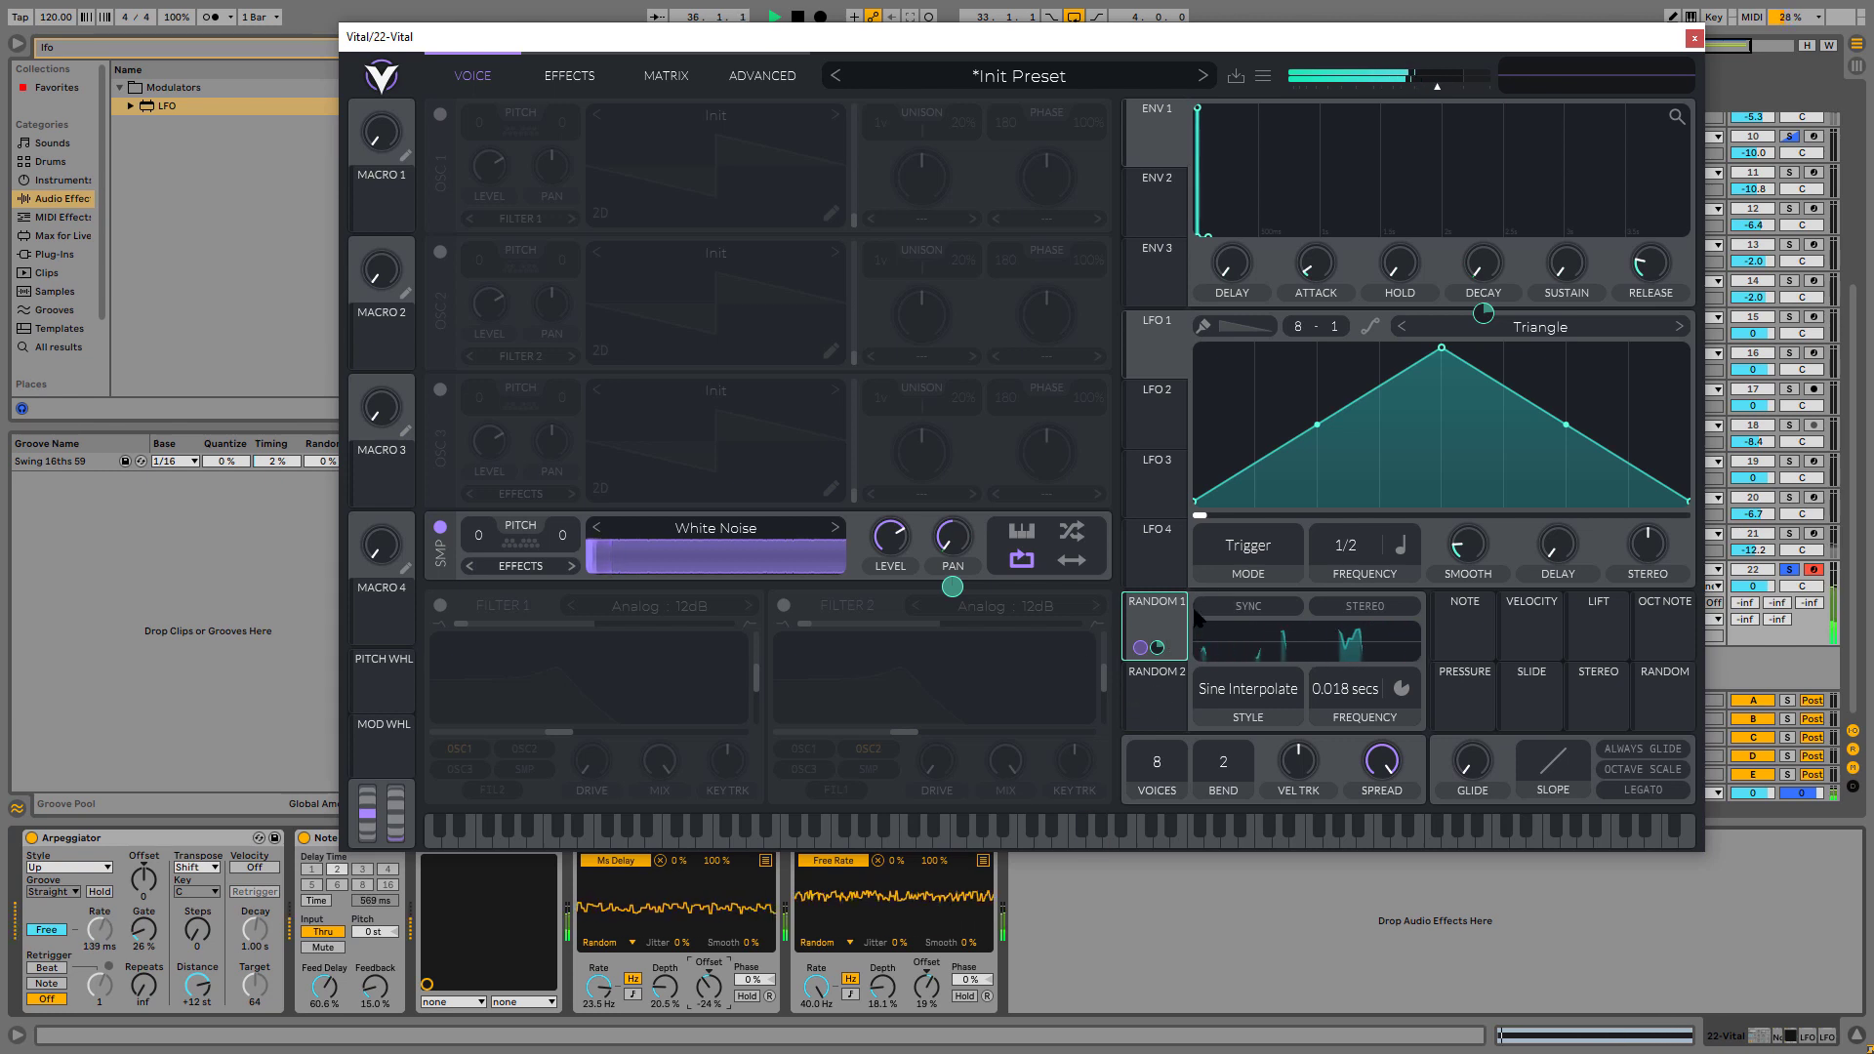
right_click(1158, 652)
left_click(1181, 667)
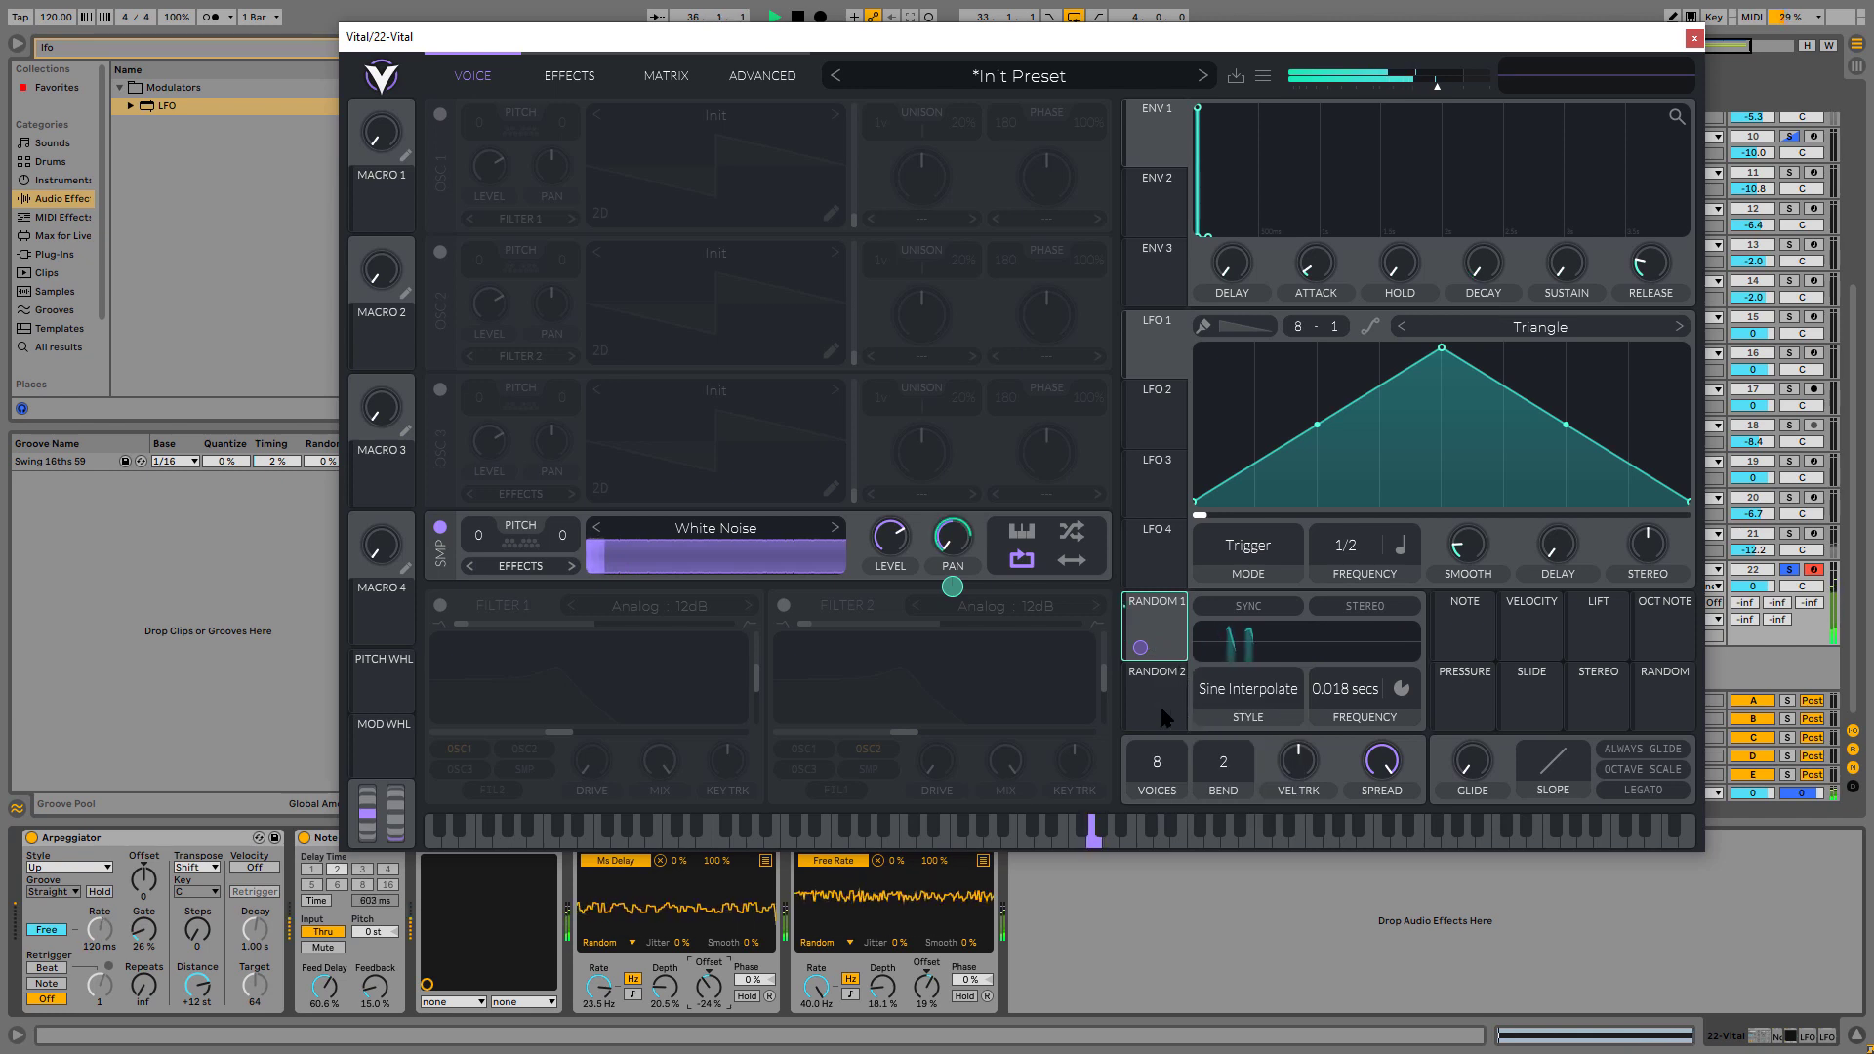
- Modulate Envelope 1's decay with Random 2 and set Random 2's frequency to 0.001 secs
left_click_drag(1139, 647, 1489, 265)
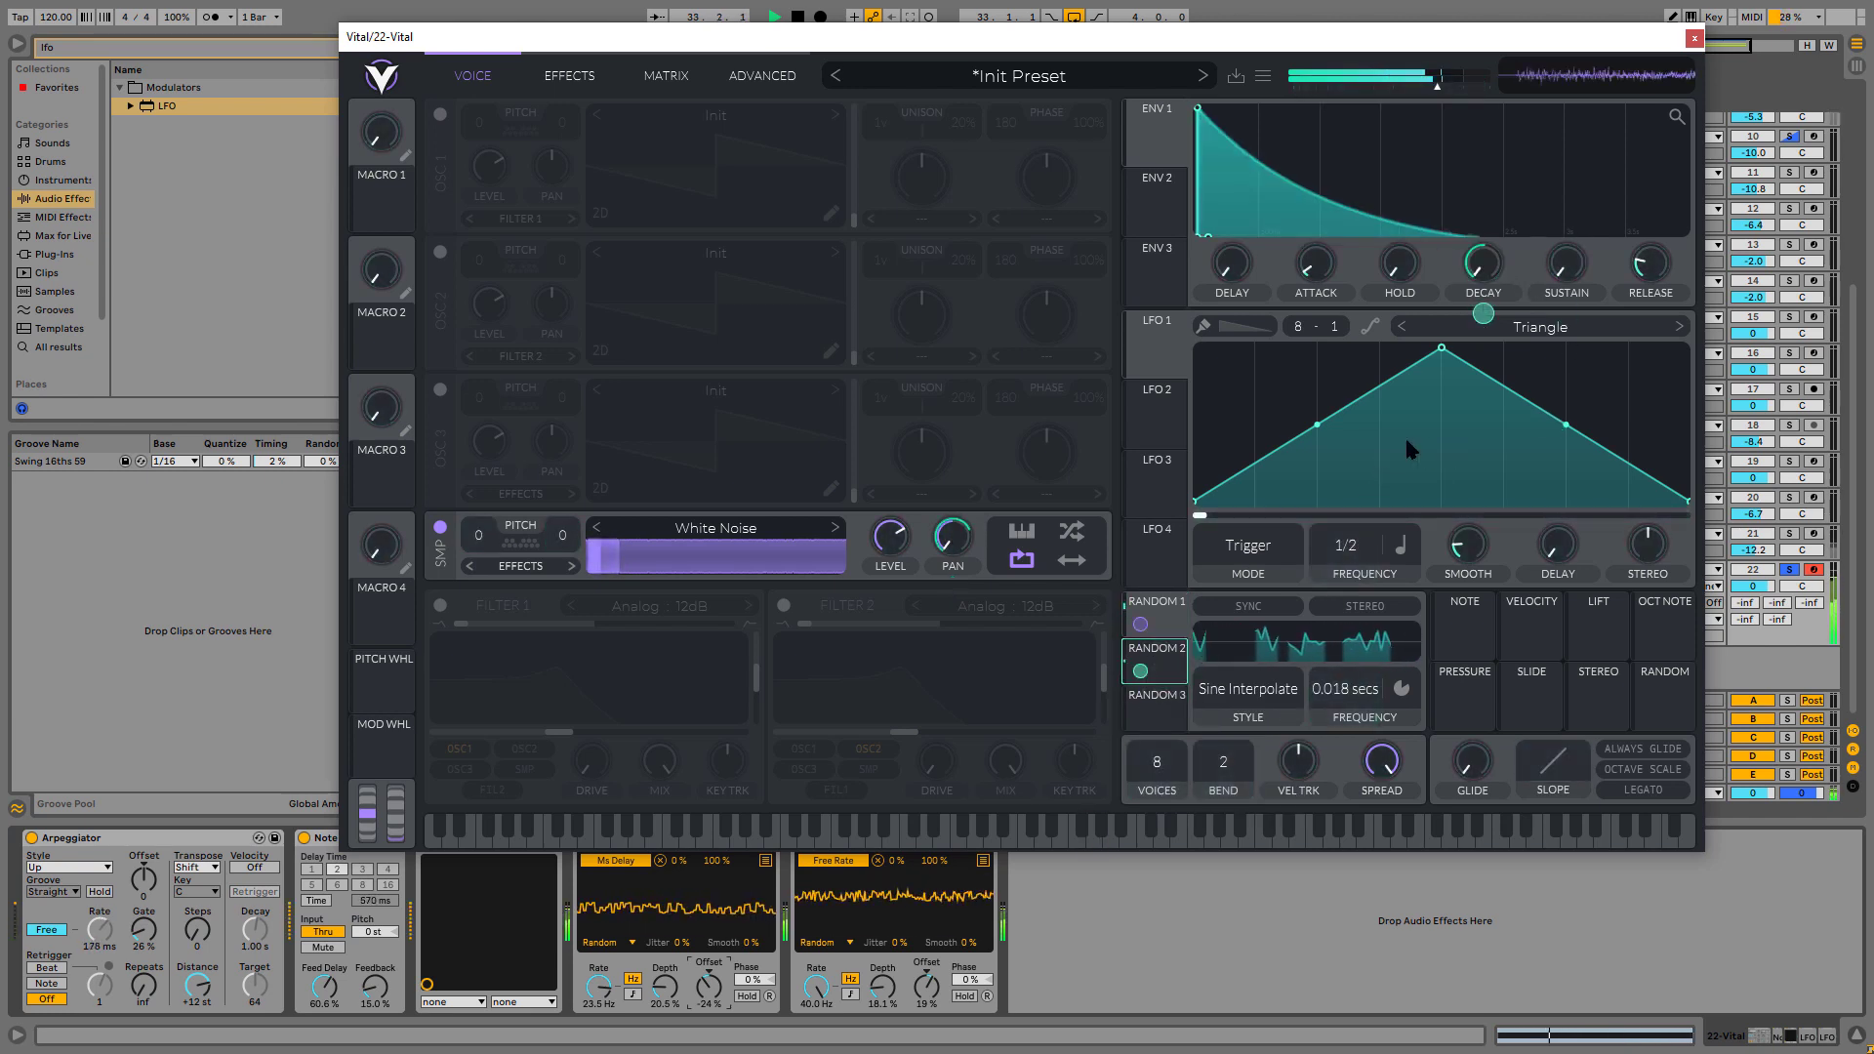
left_click(1181, 672)
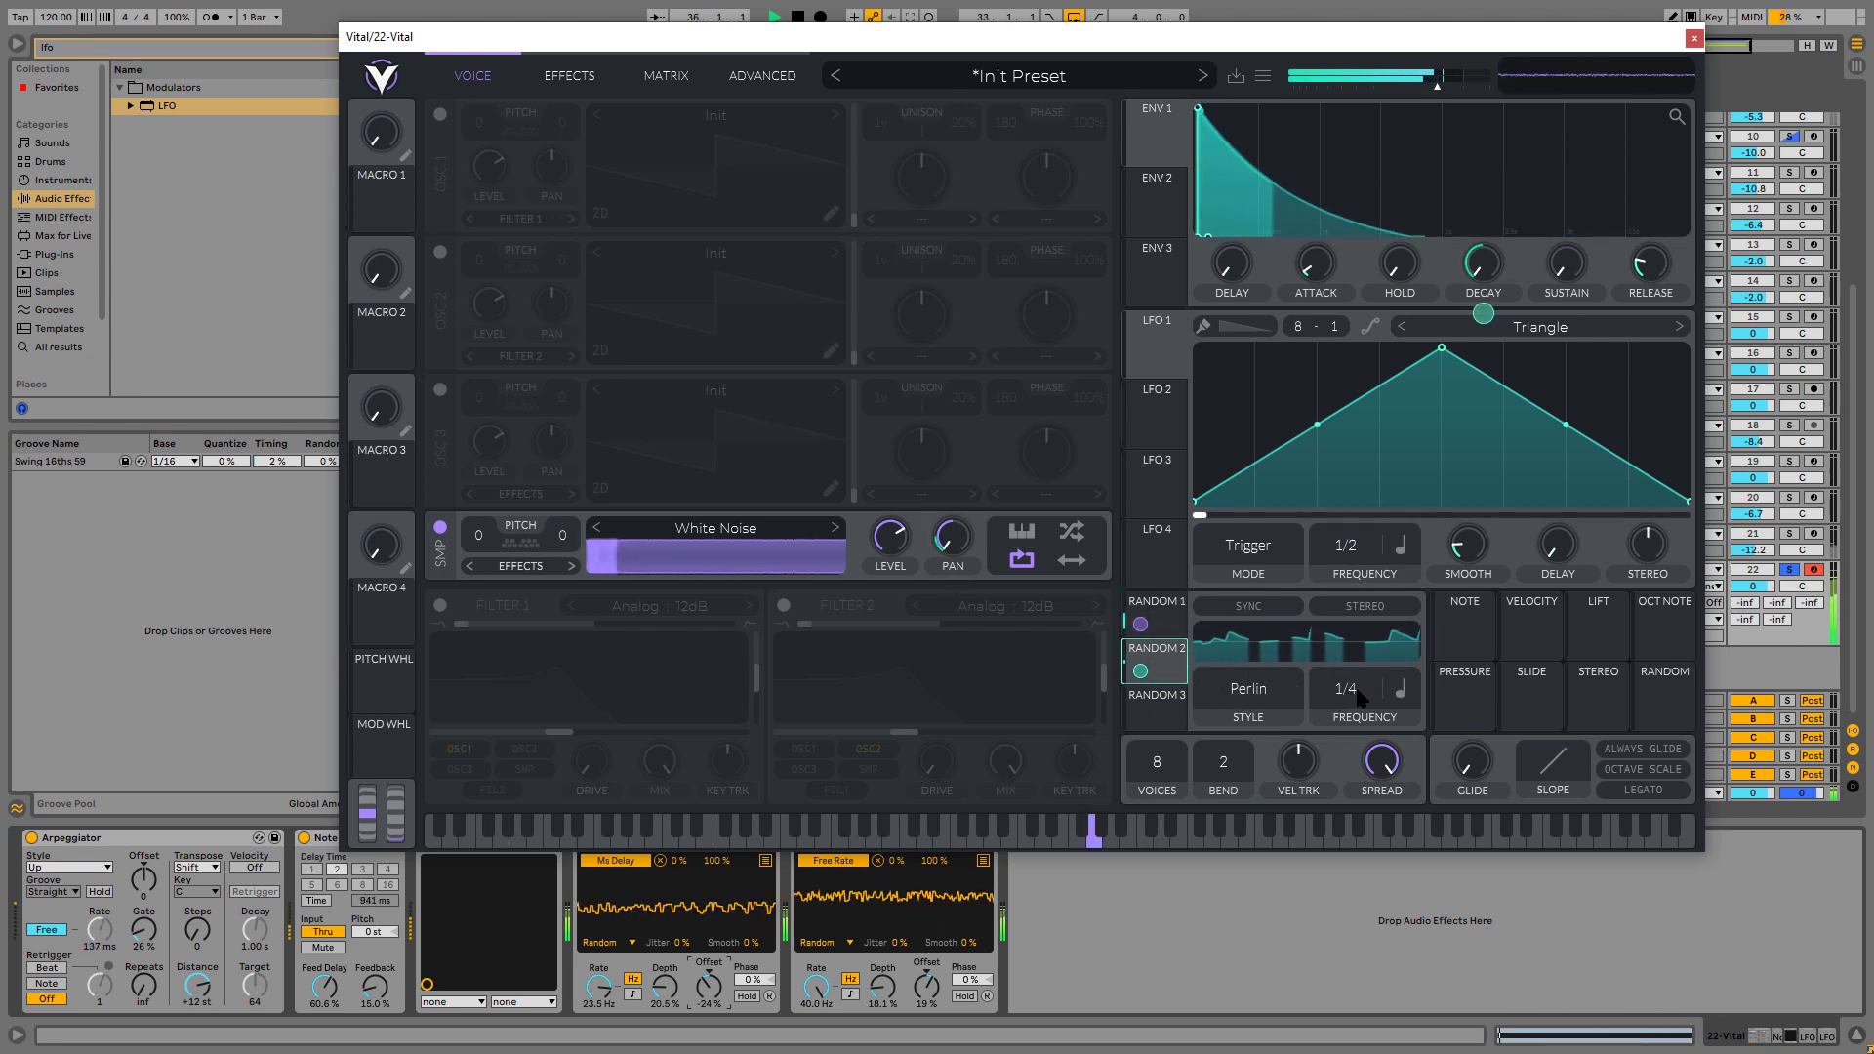
left_click(1400, 689)
left_click(1410, 703)
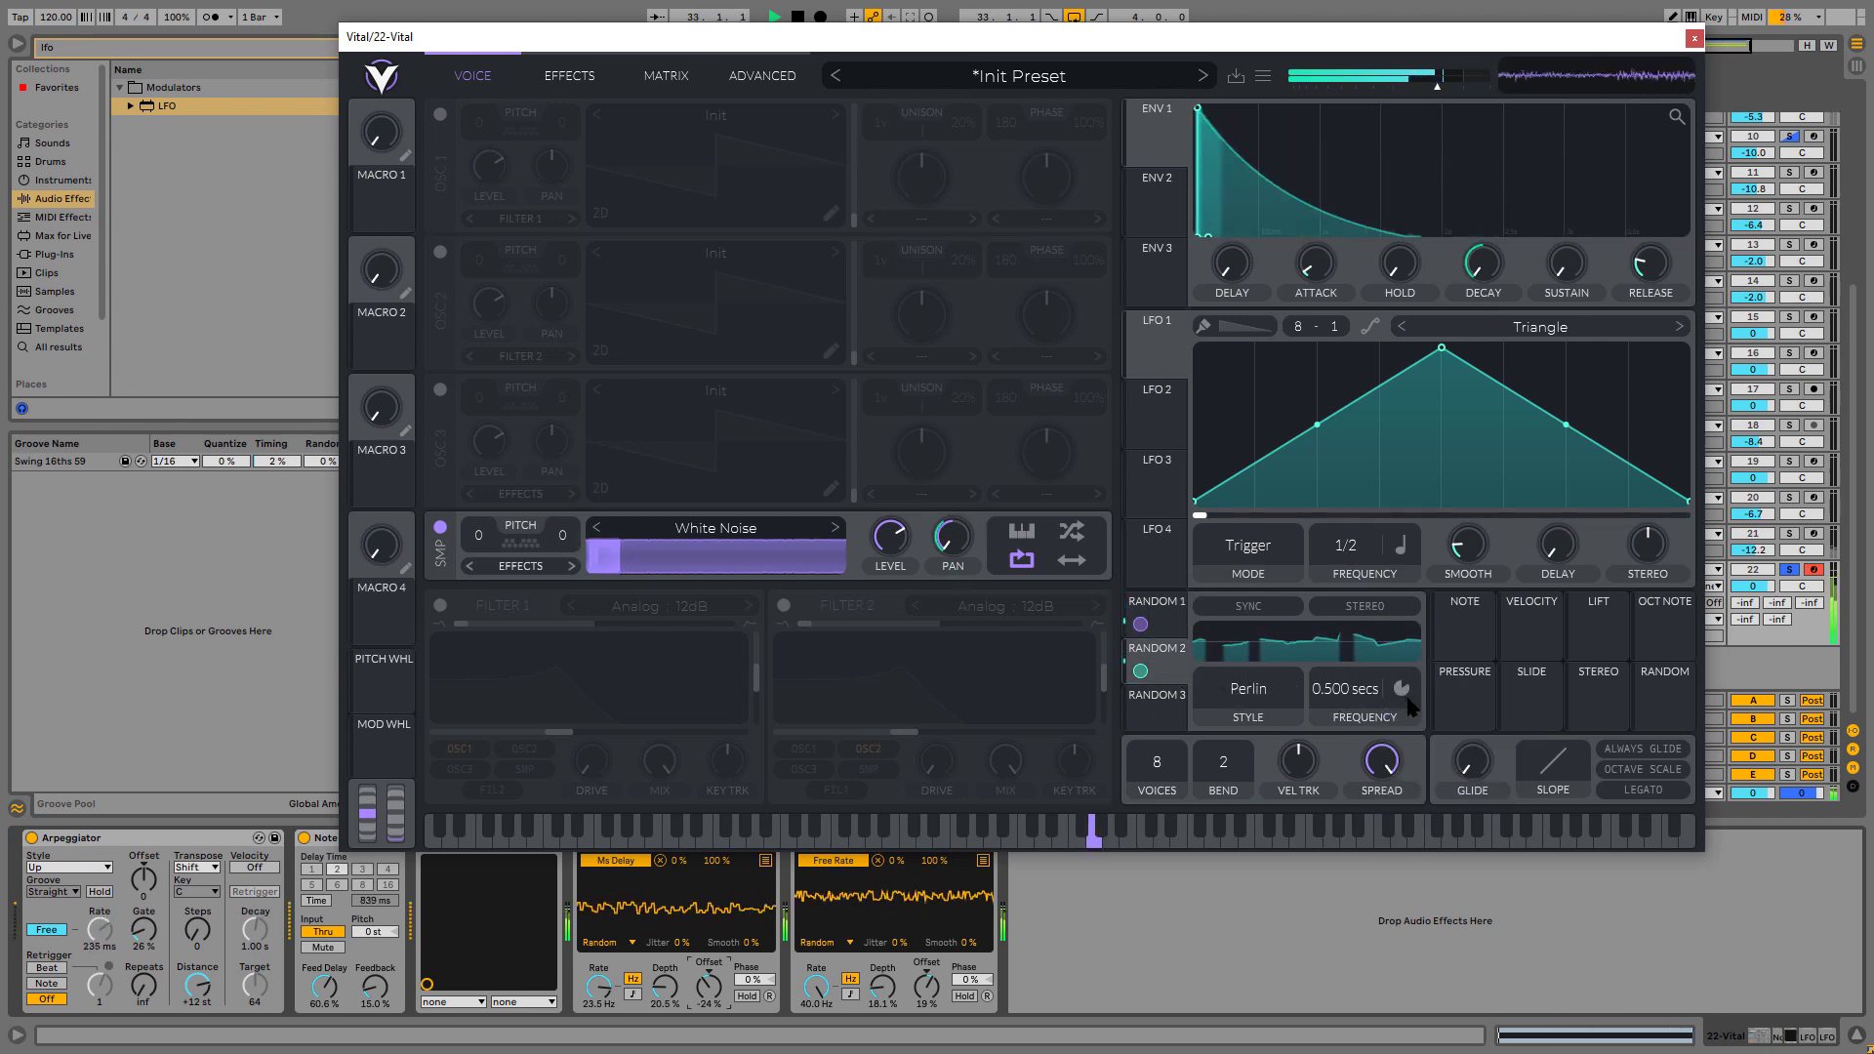
left_click_drag(1410, 703, 1350, 866)
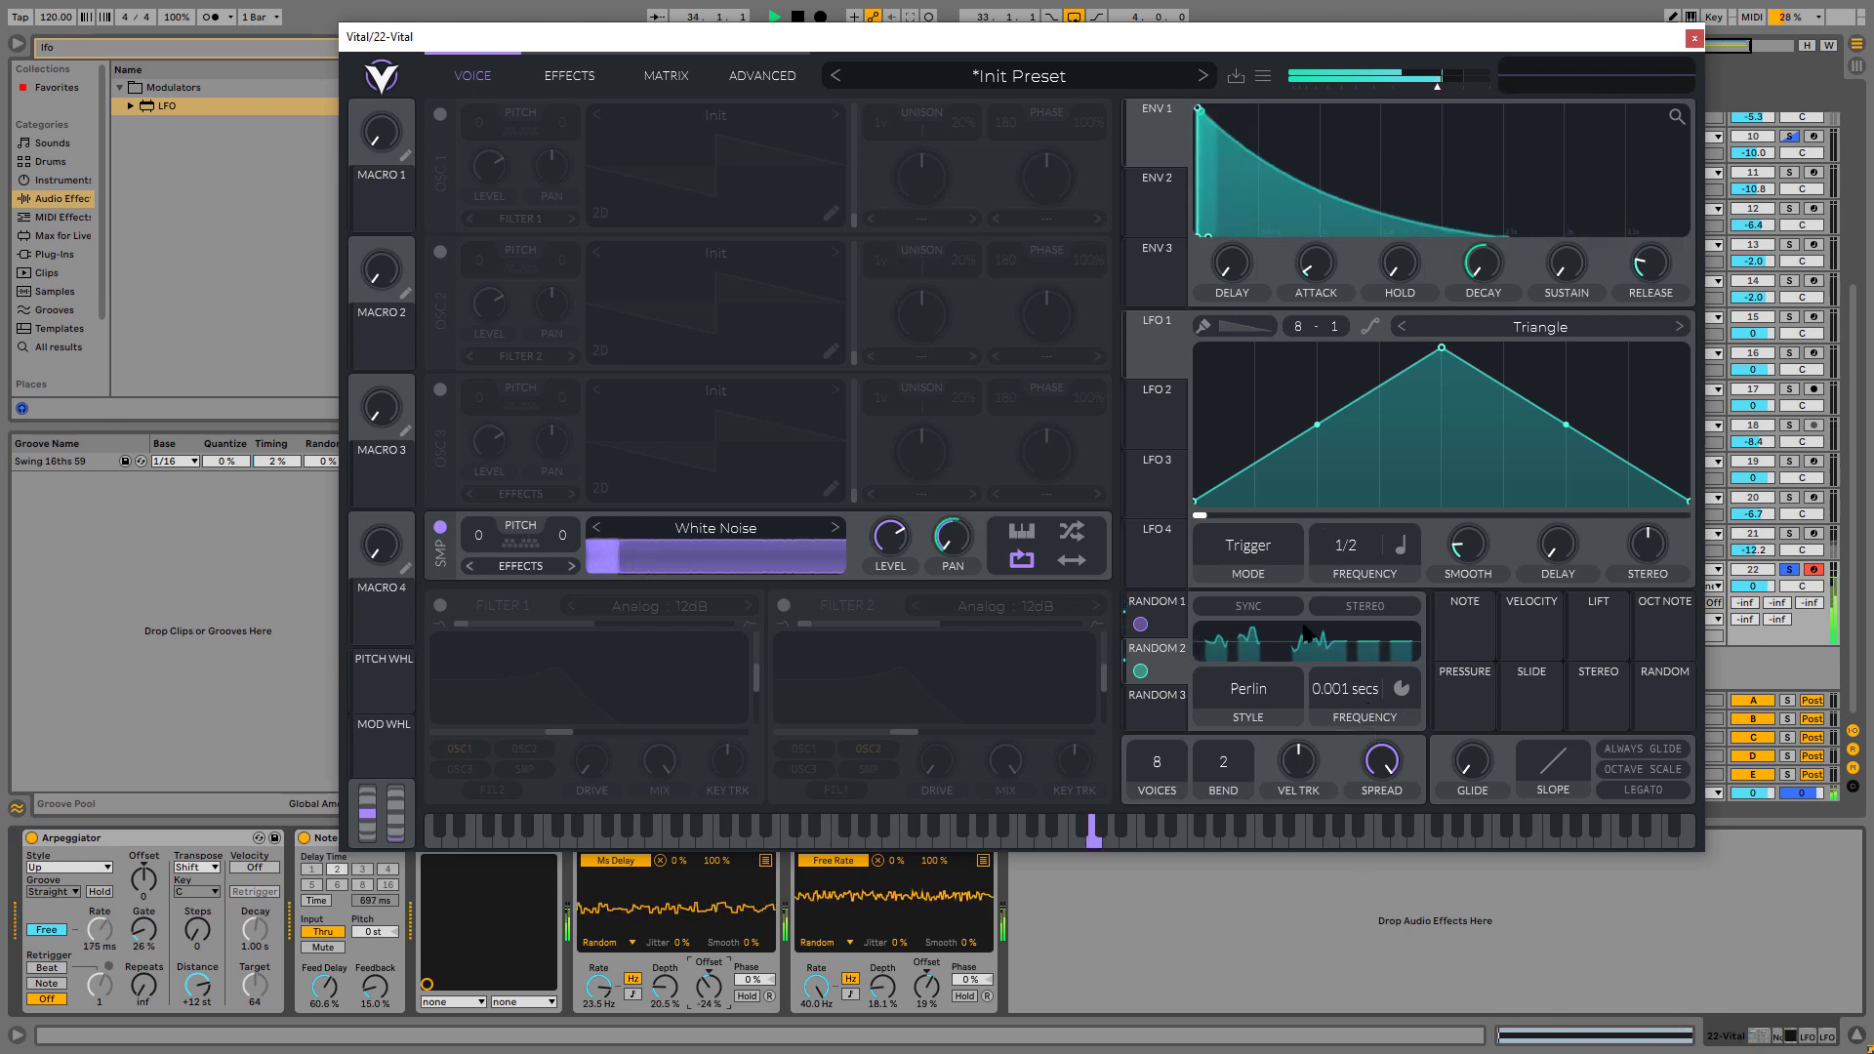
- Set Random 2's style to Sample & Hold and reduce its modulation amount on Envelope 1's decay
left_click(1248, 689)
left_click(1262, 767)
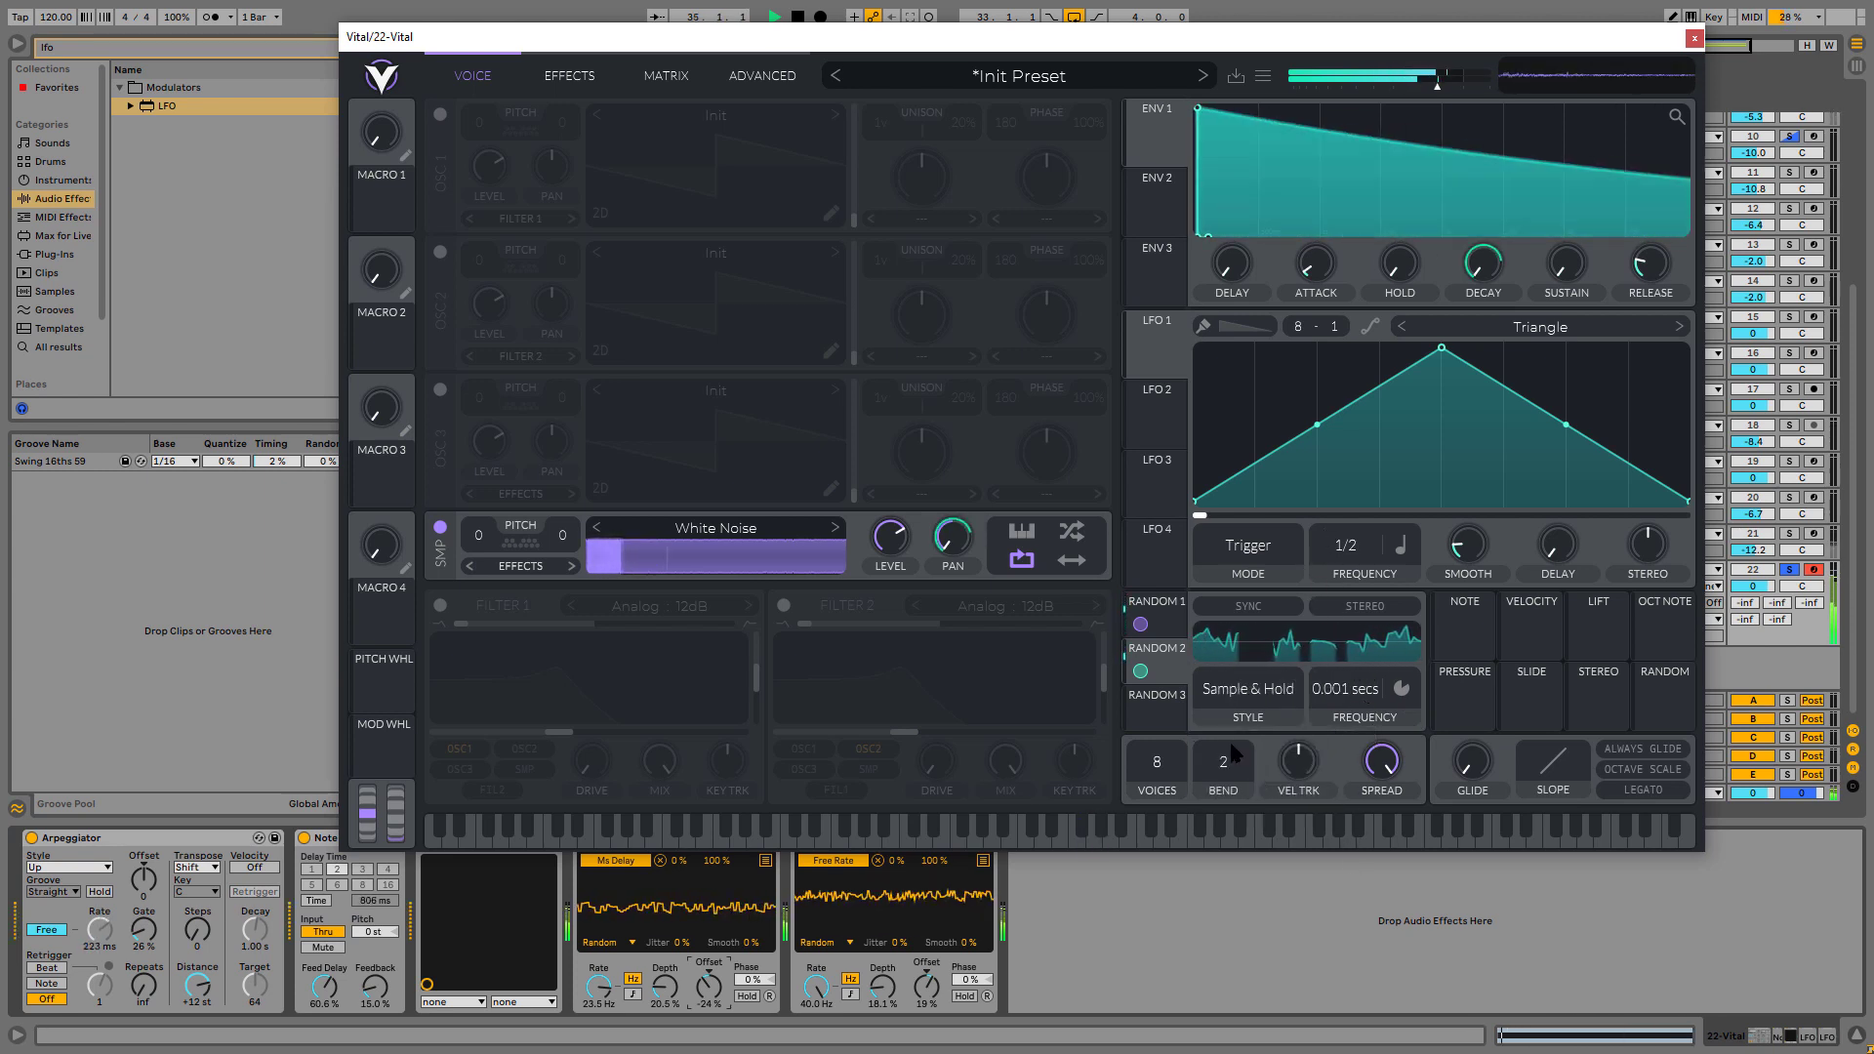
left_click_drag(1141, 672, 1141, 752)
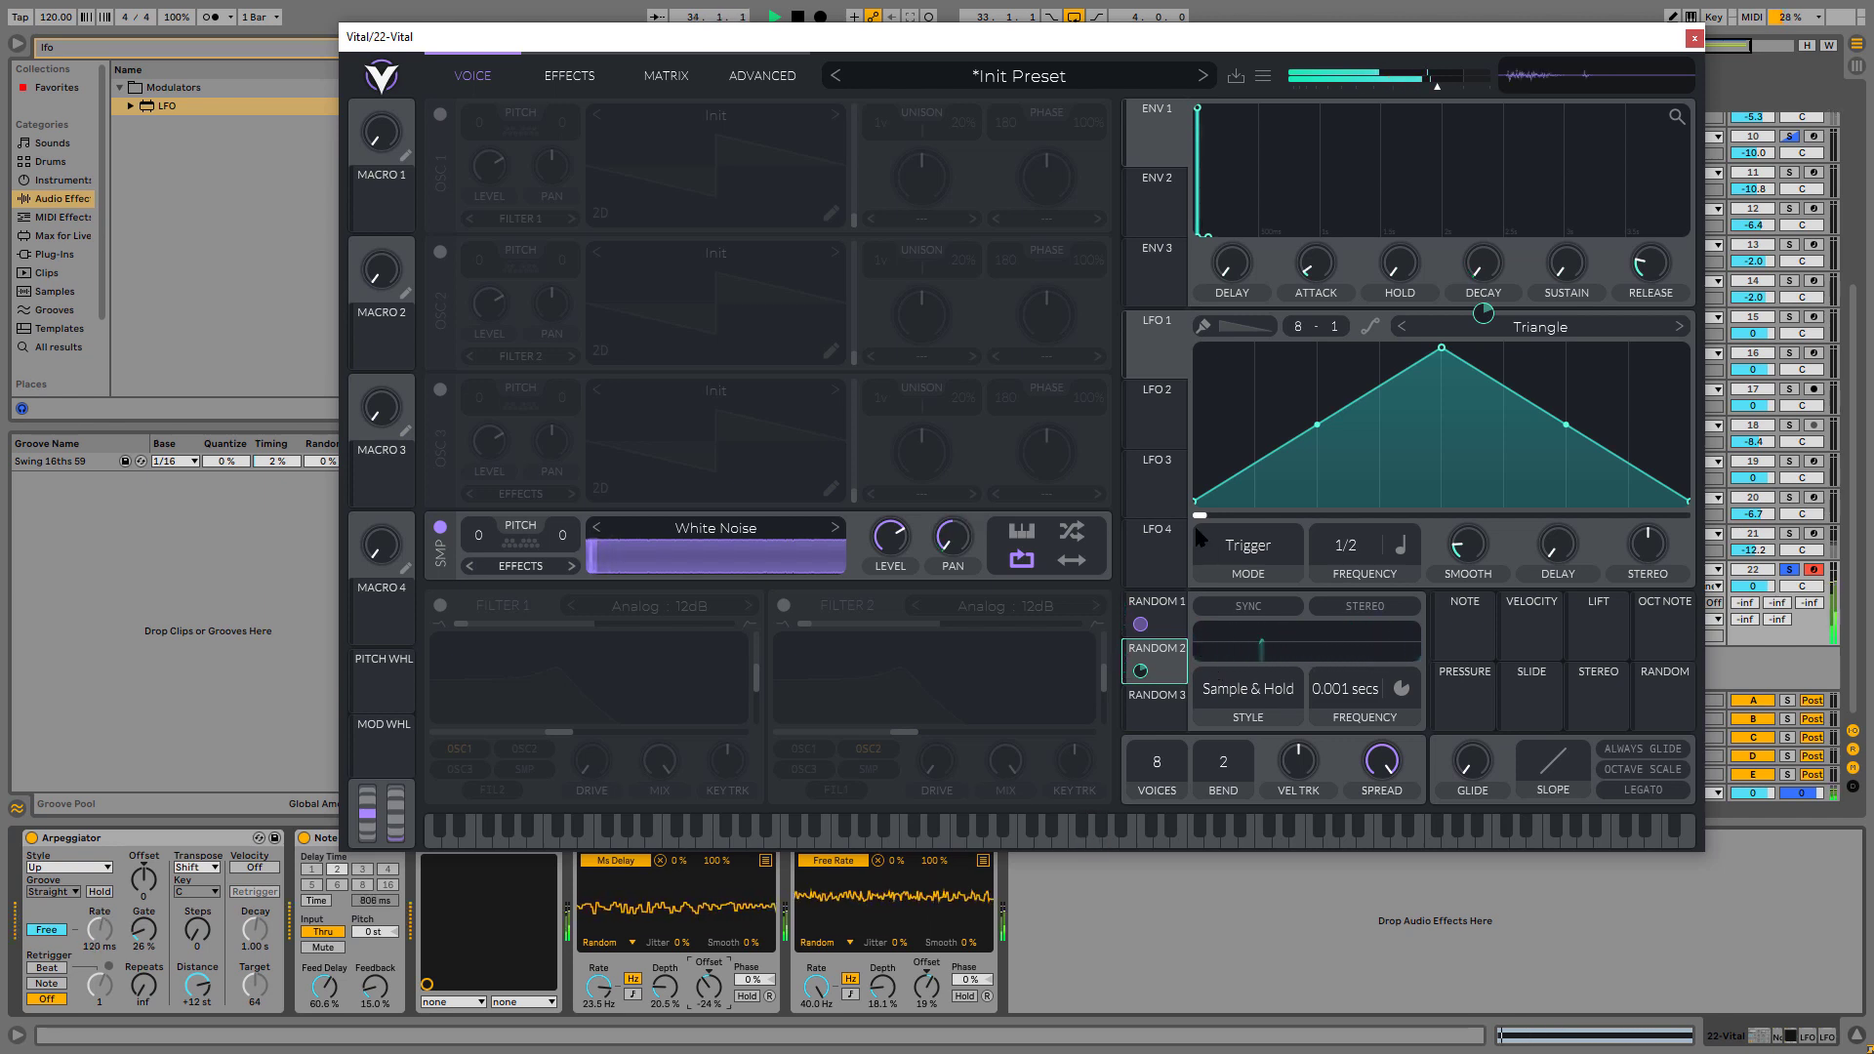
- Route the white noise sample through Filter 1, raise the filter's cutoff and modulate the cutoff with Random 2
left_click(440, 605)
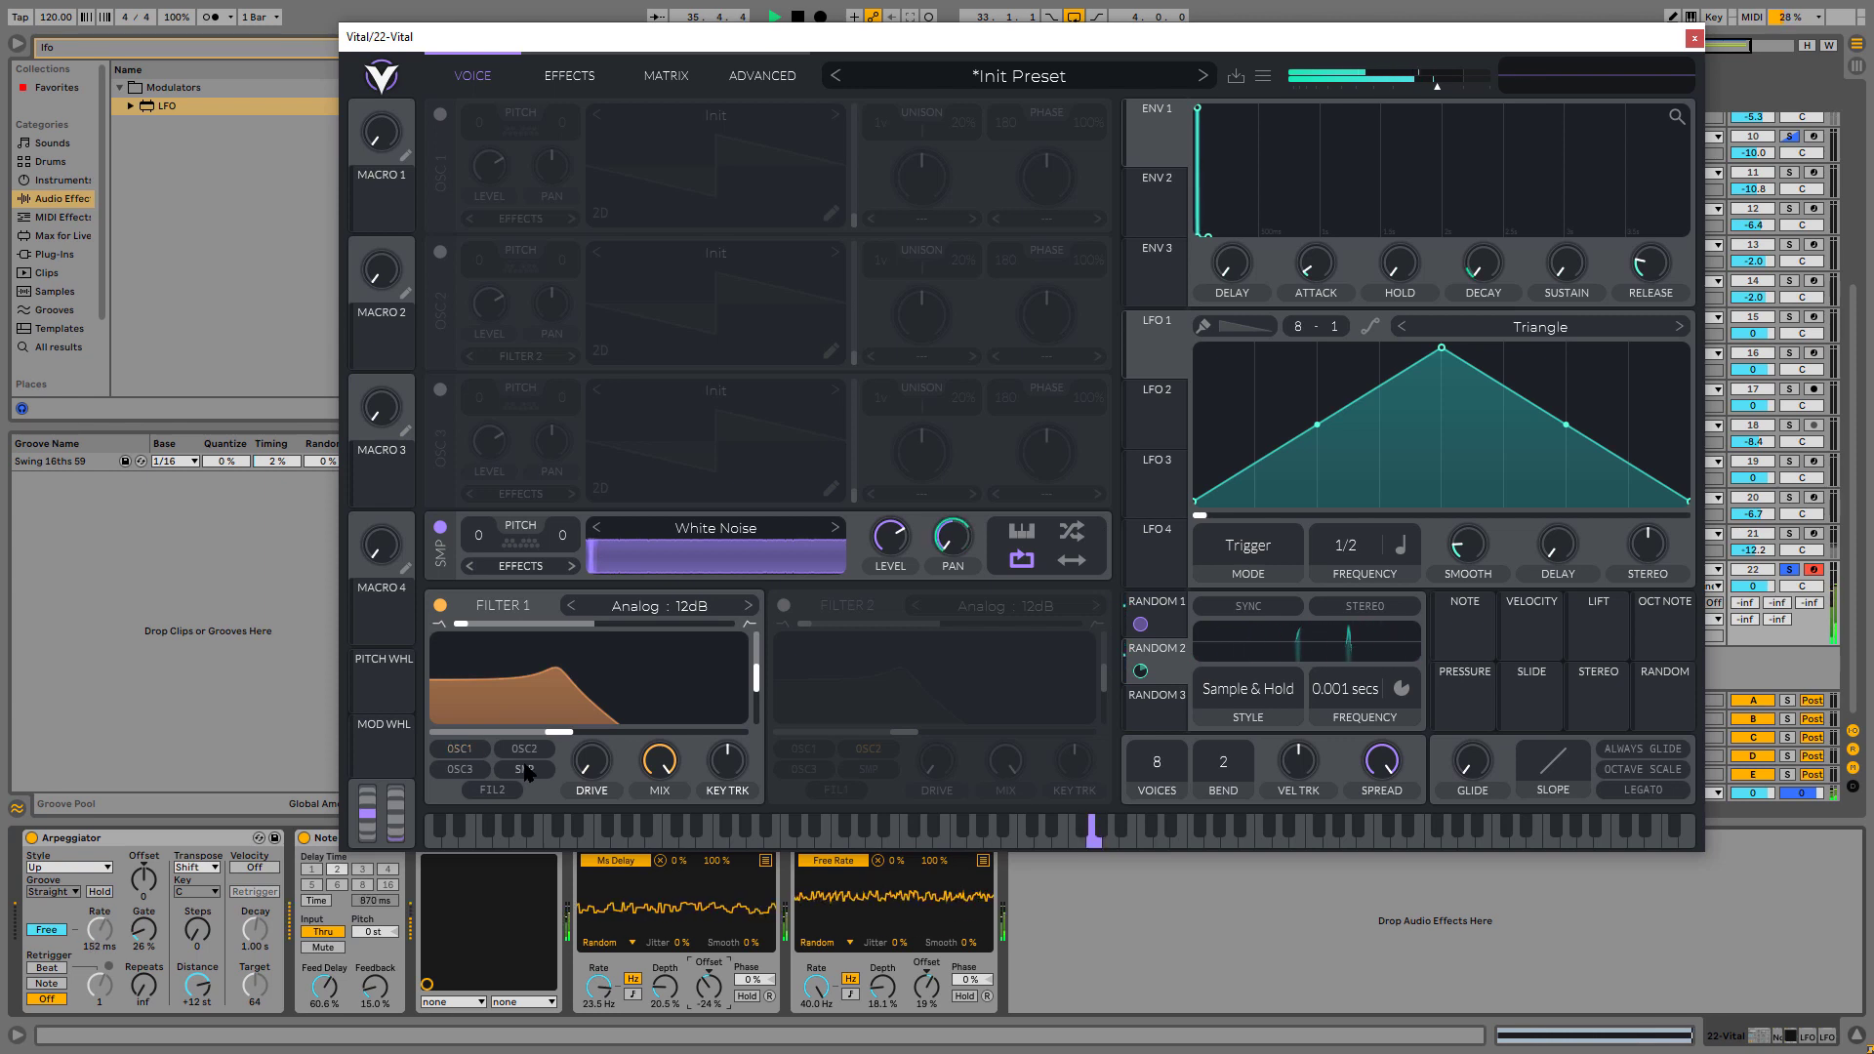
left_click_drag(558, 732, 661, 746)
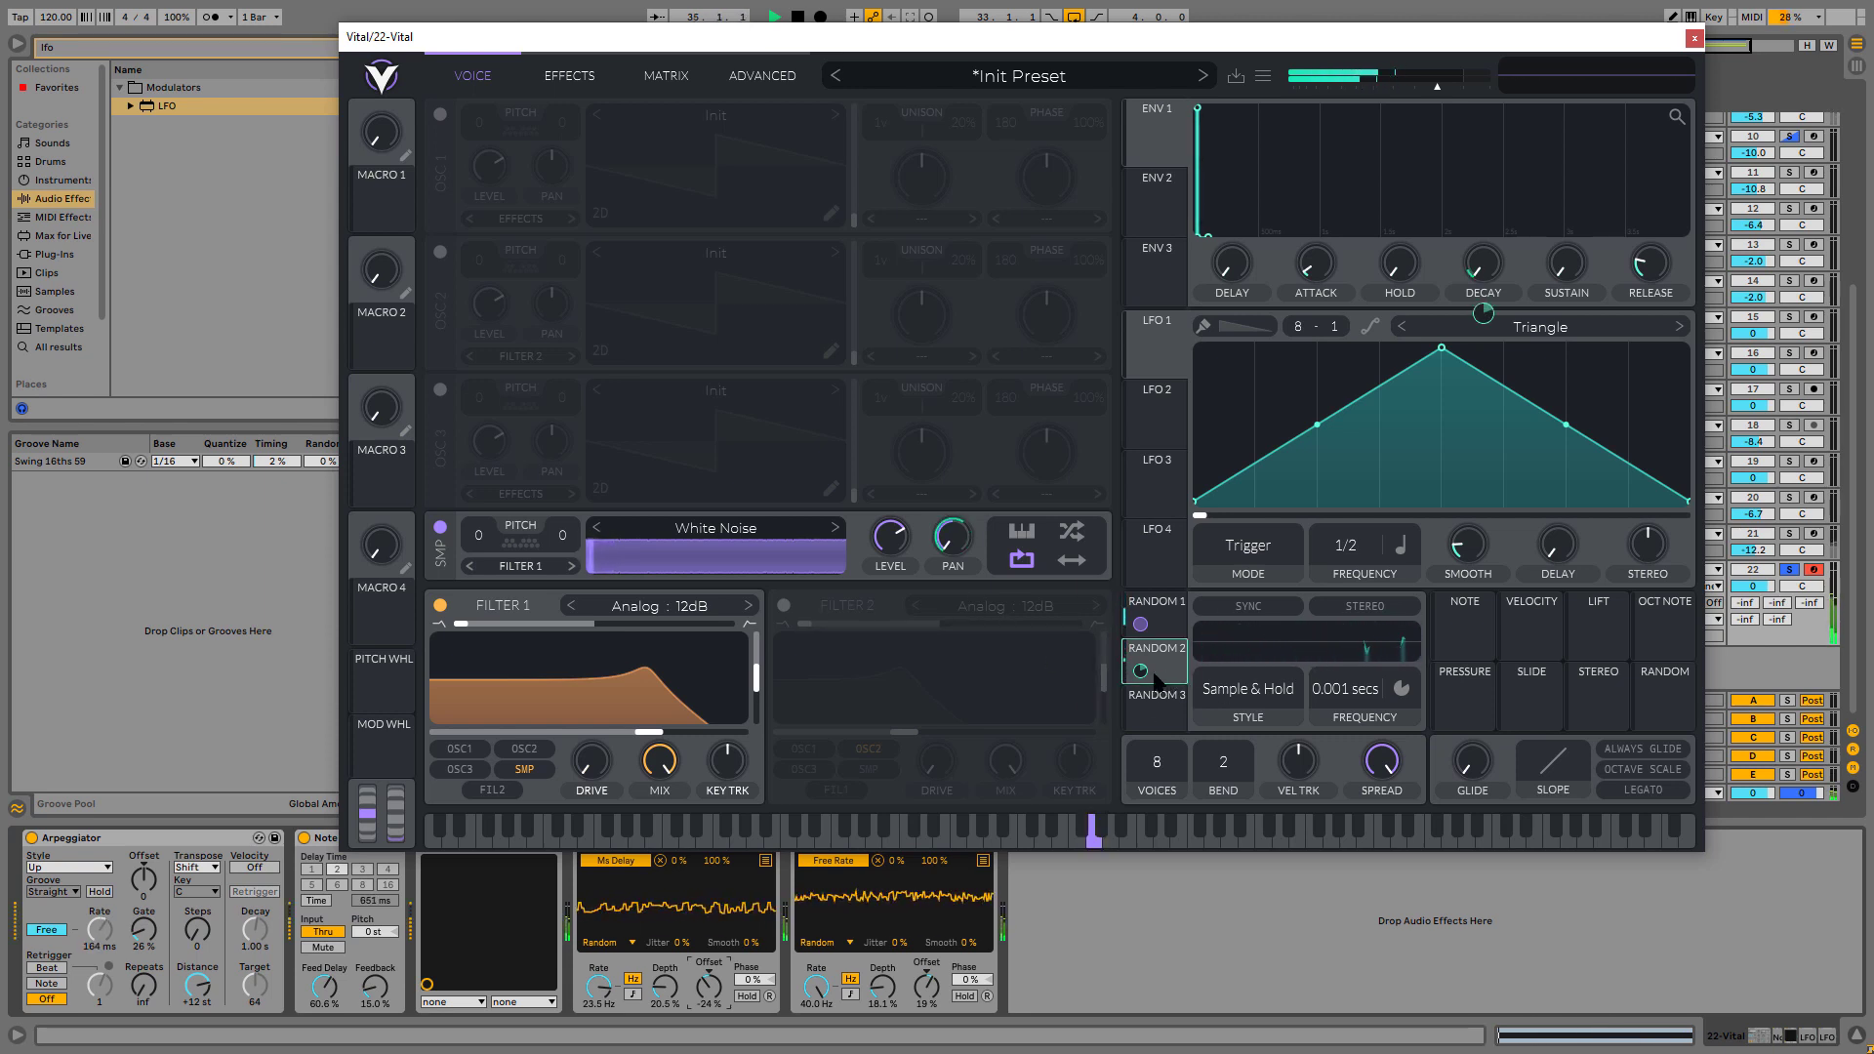
left_click_drag(1154, 676, 671, 691)
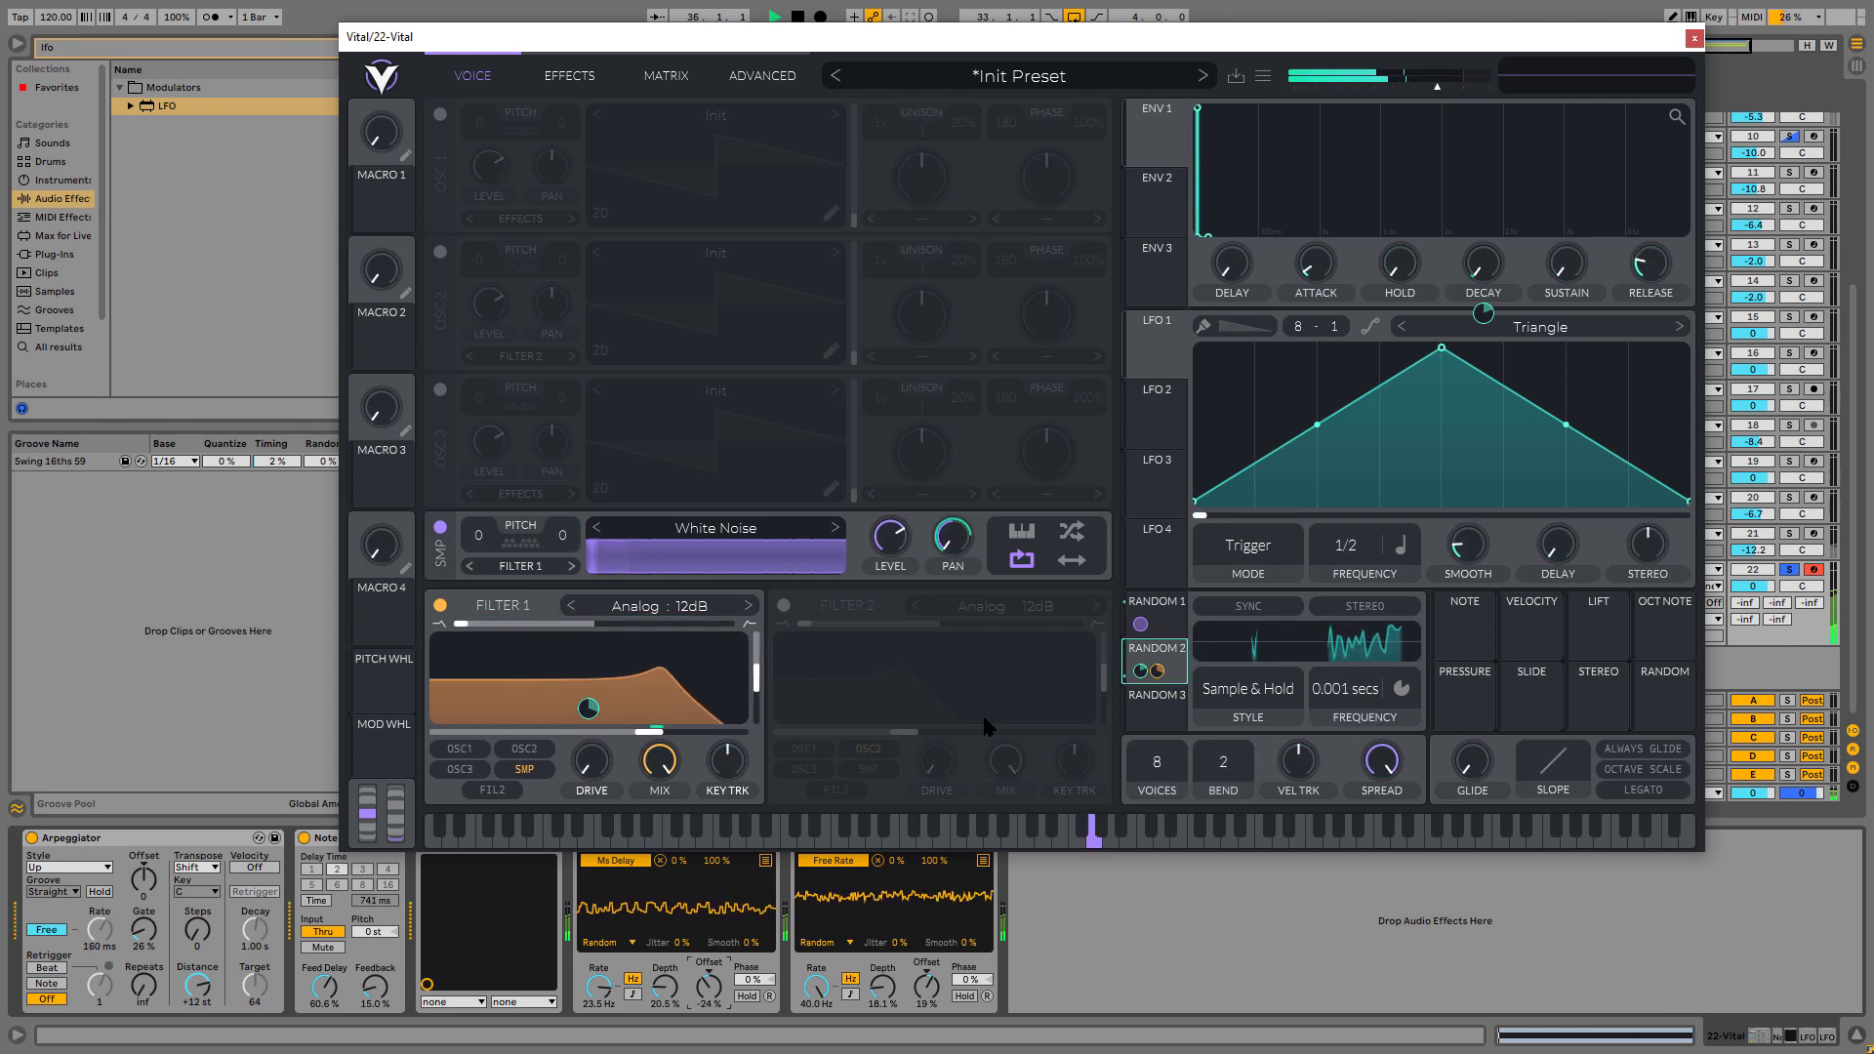
left_click_drag(1156, 672, 1156, 683)
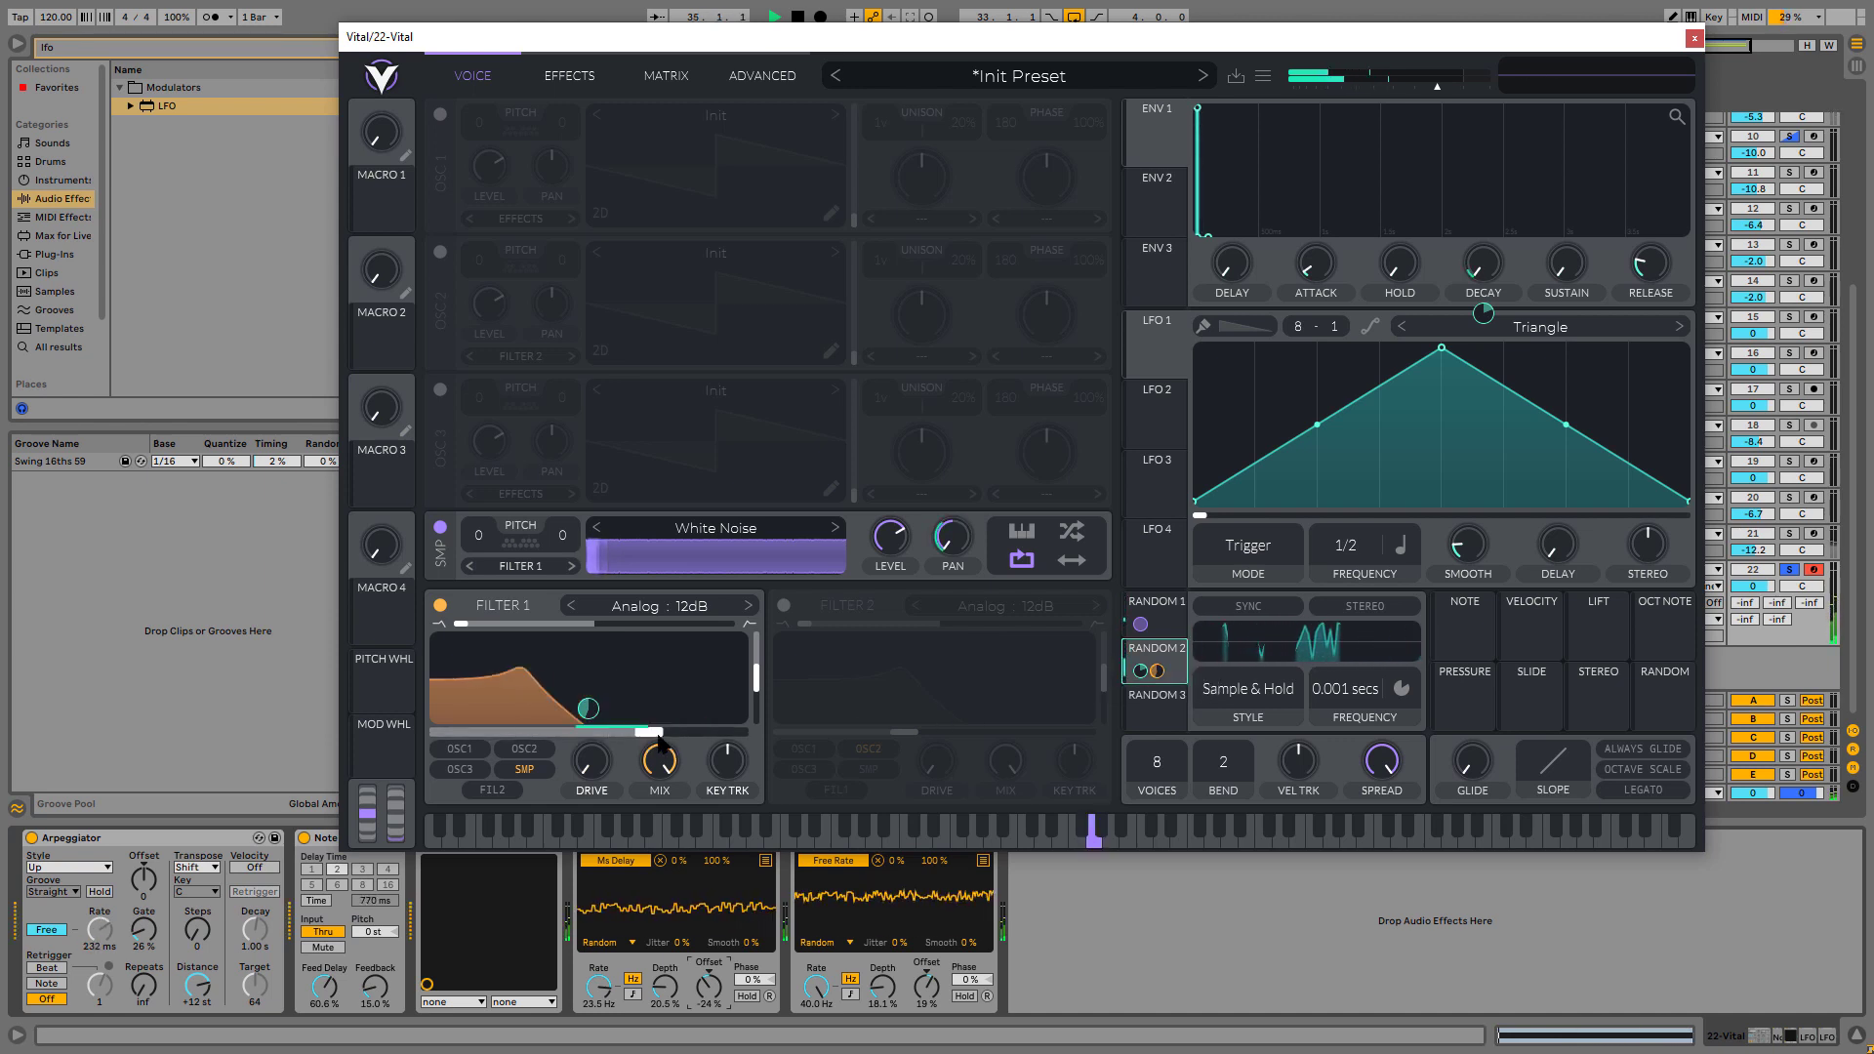
left_click_drag(656, 734, 703, 739)
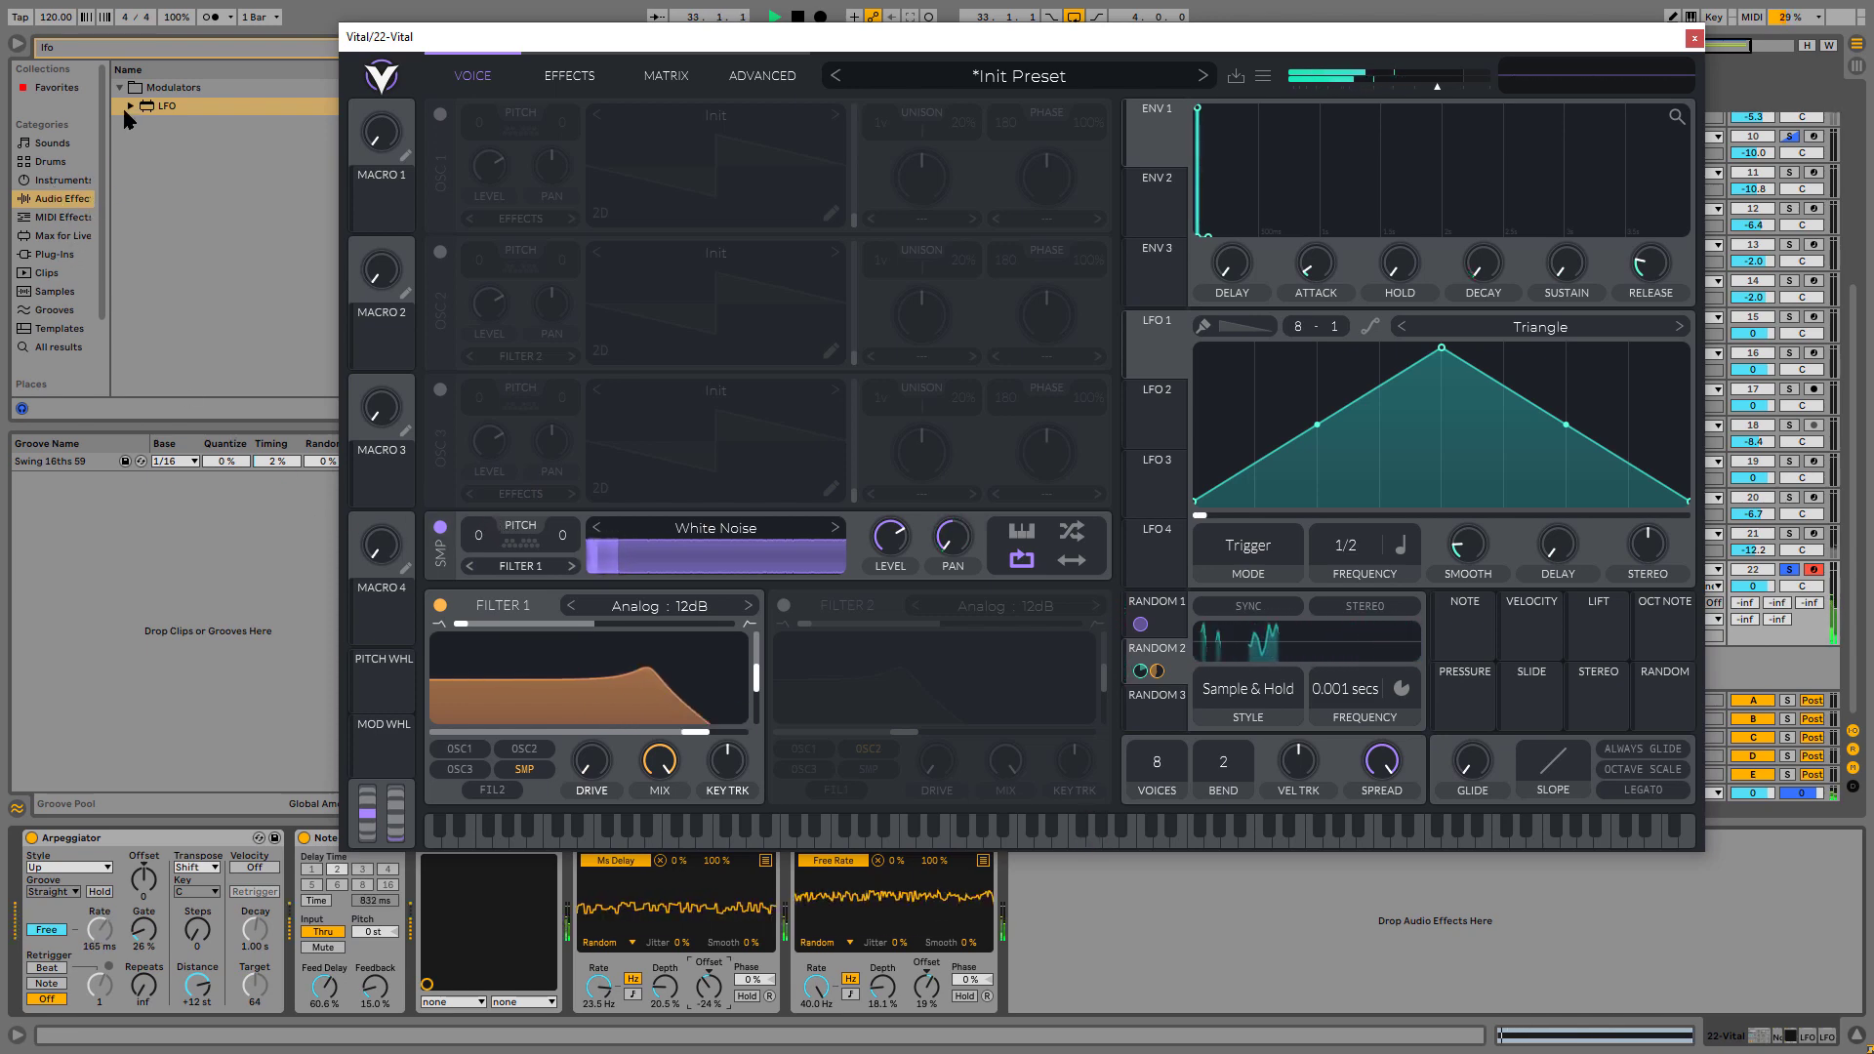
- Clear the browser search and add a Limiter from the Dynamics effects after the second LFO device
left_click(204, 45)
left_click_drag(547, 38, 624, 59)
left_click(393, 47)
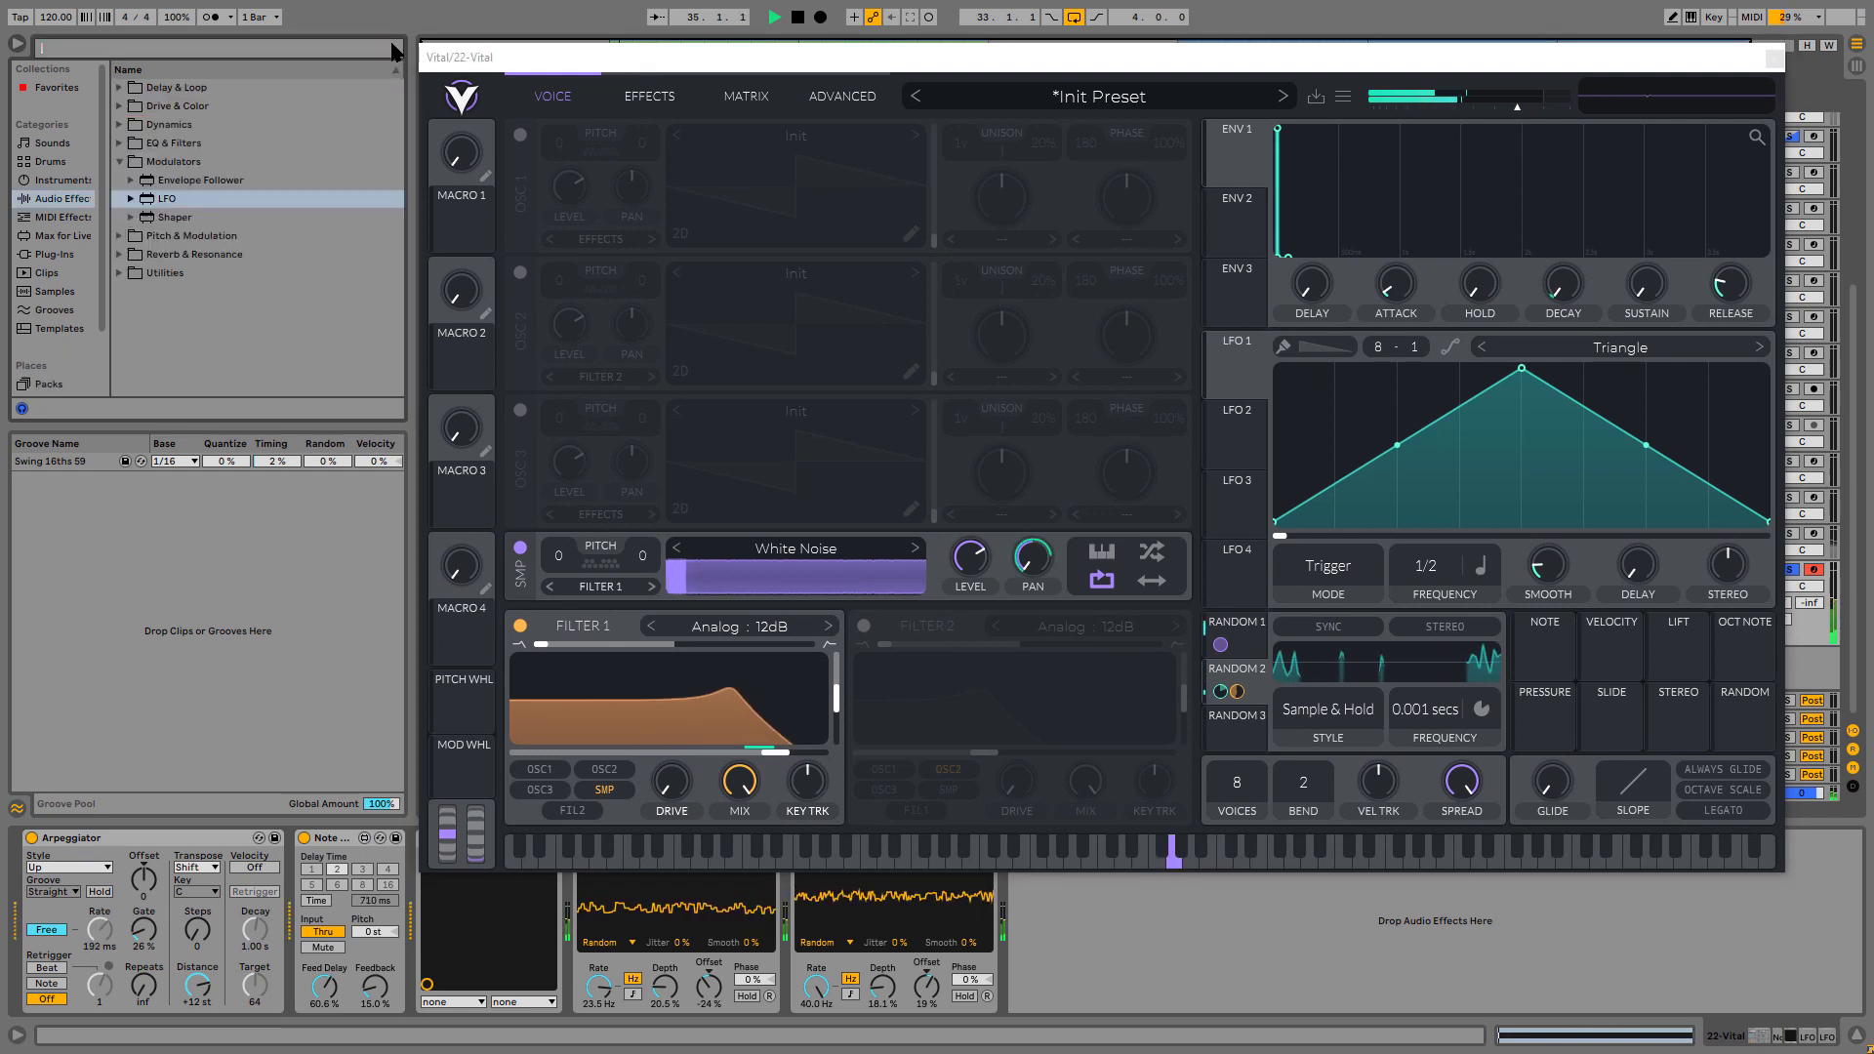
left_click(121, 125)
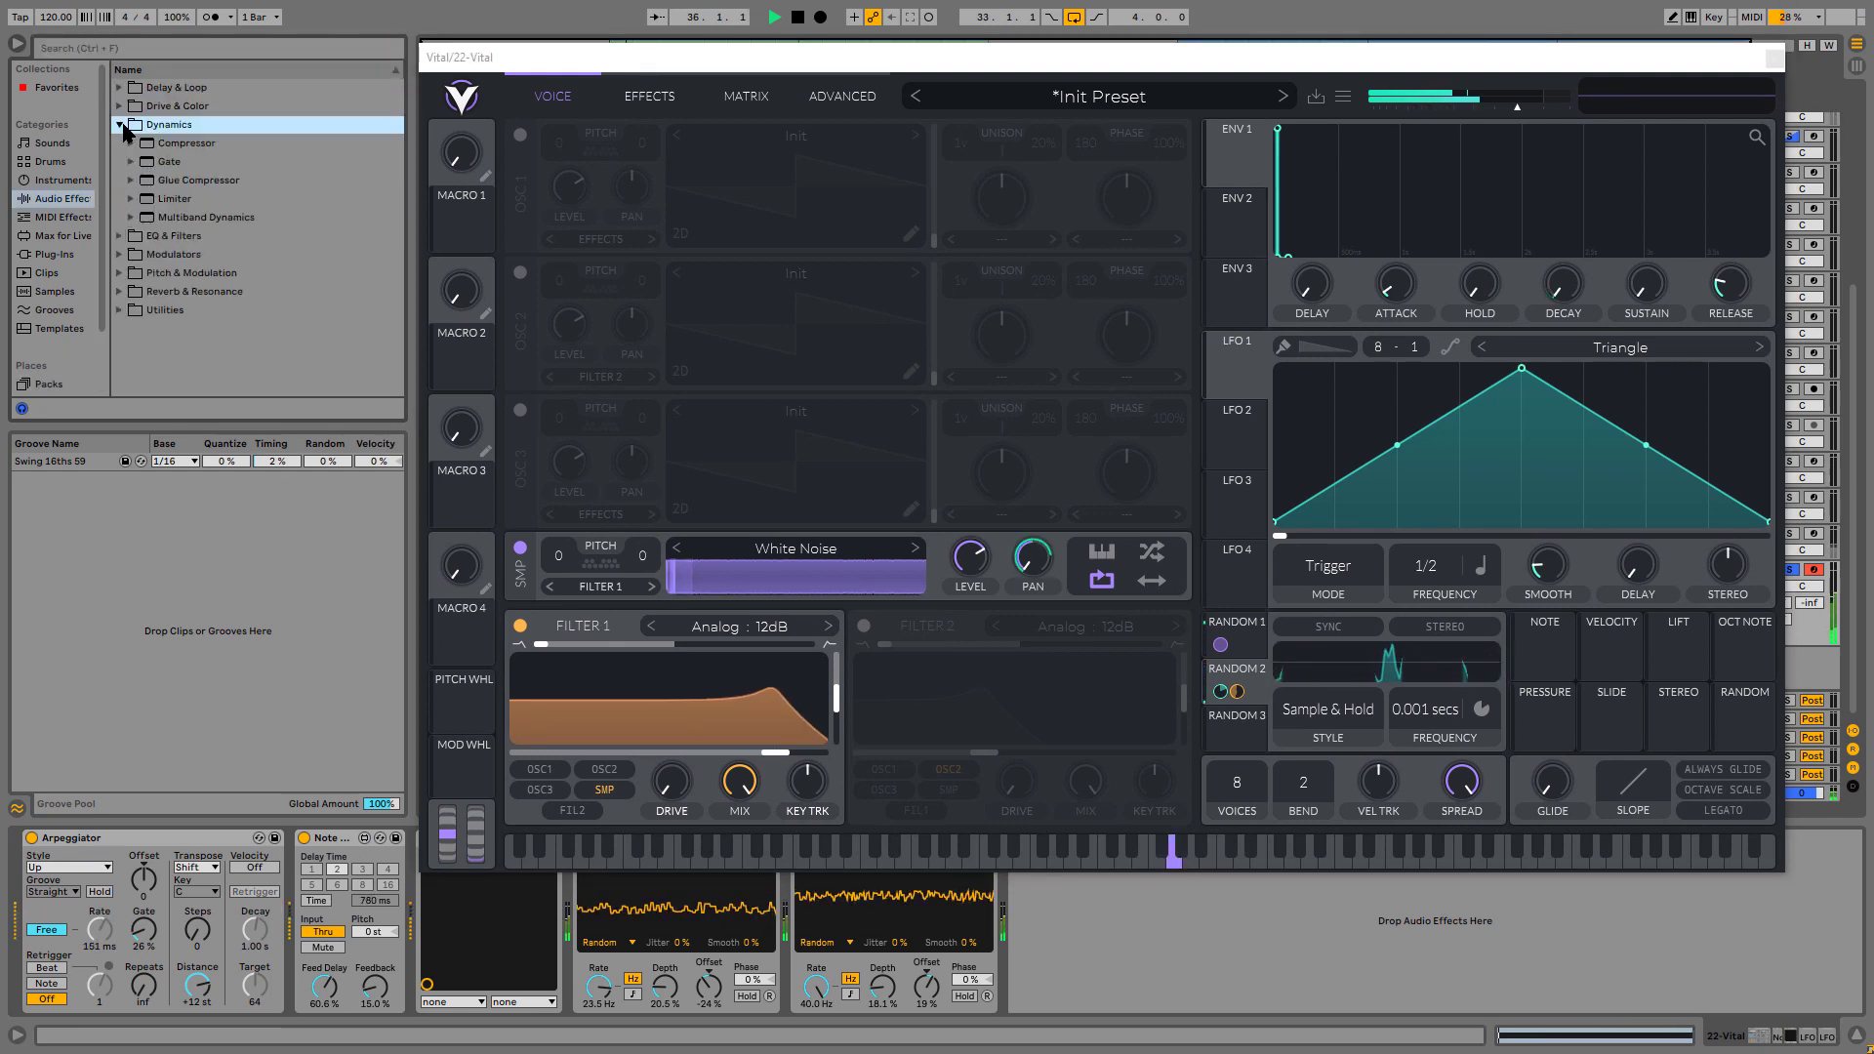
left_click_drag(176, 197, 1038, 823)
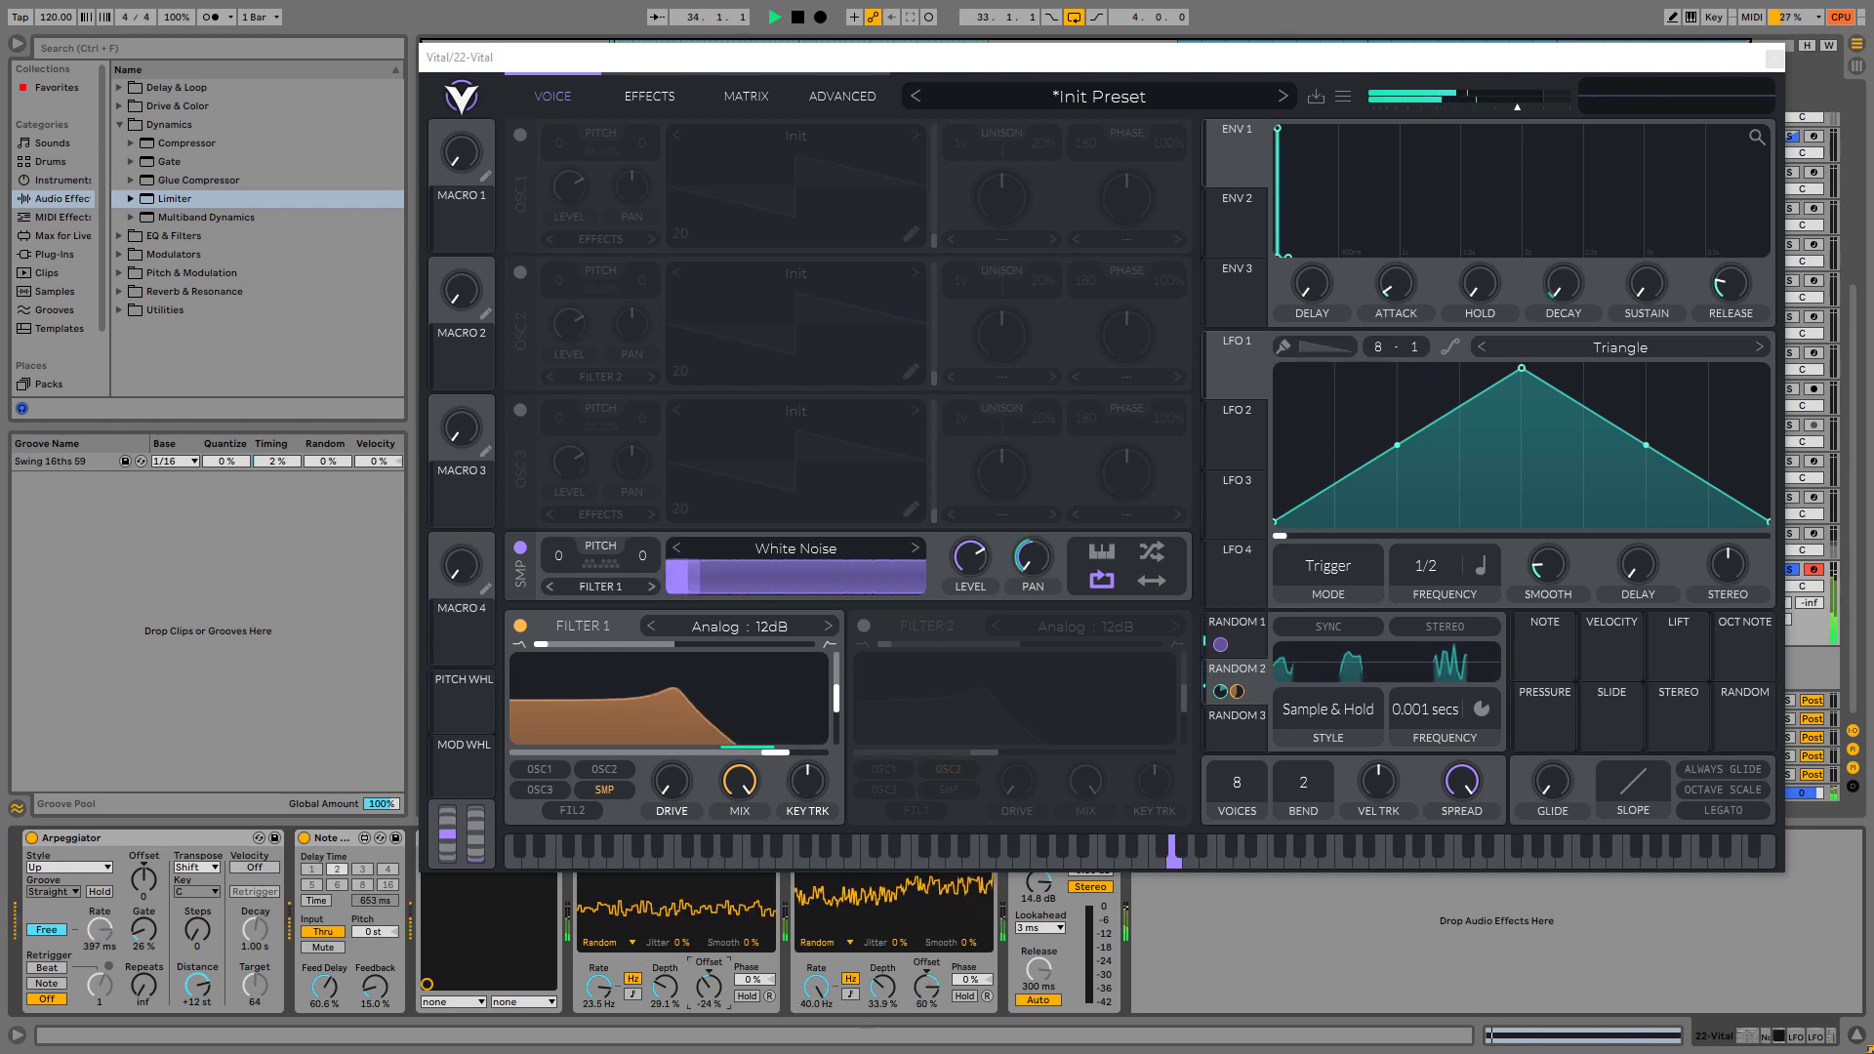
- Retune the two LFO devices, with the first LFO's depth at 23.6 % and the second LFO's offset at 47 %
left_click_drag(709, 987, 708, 958)
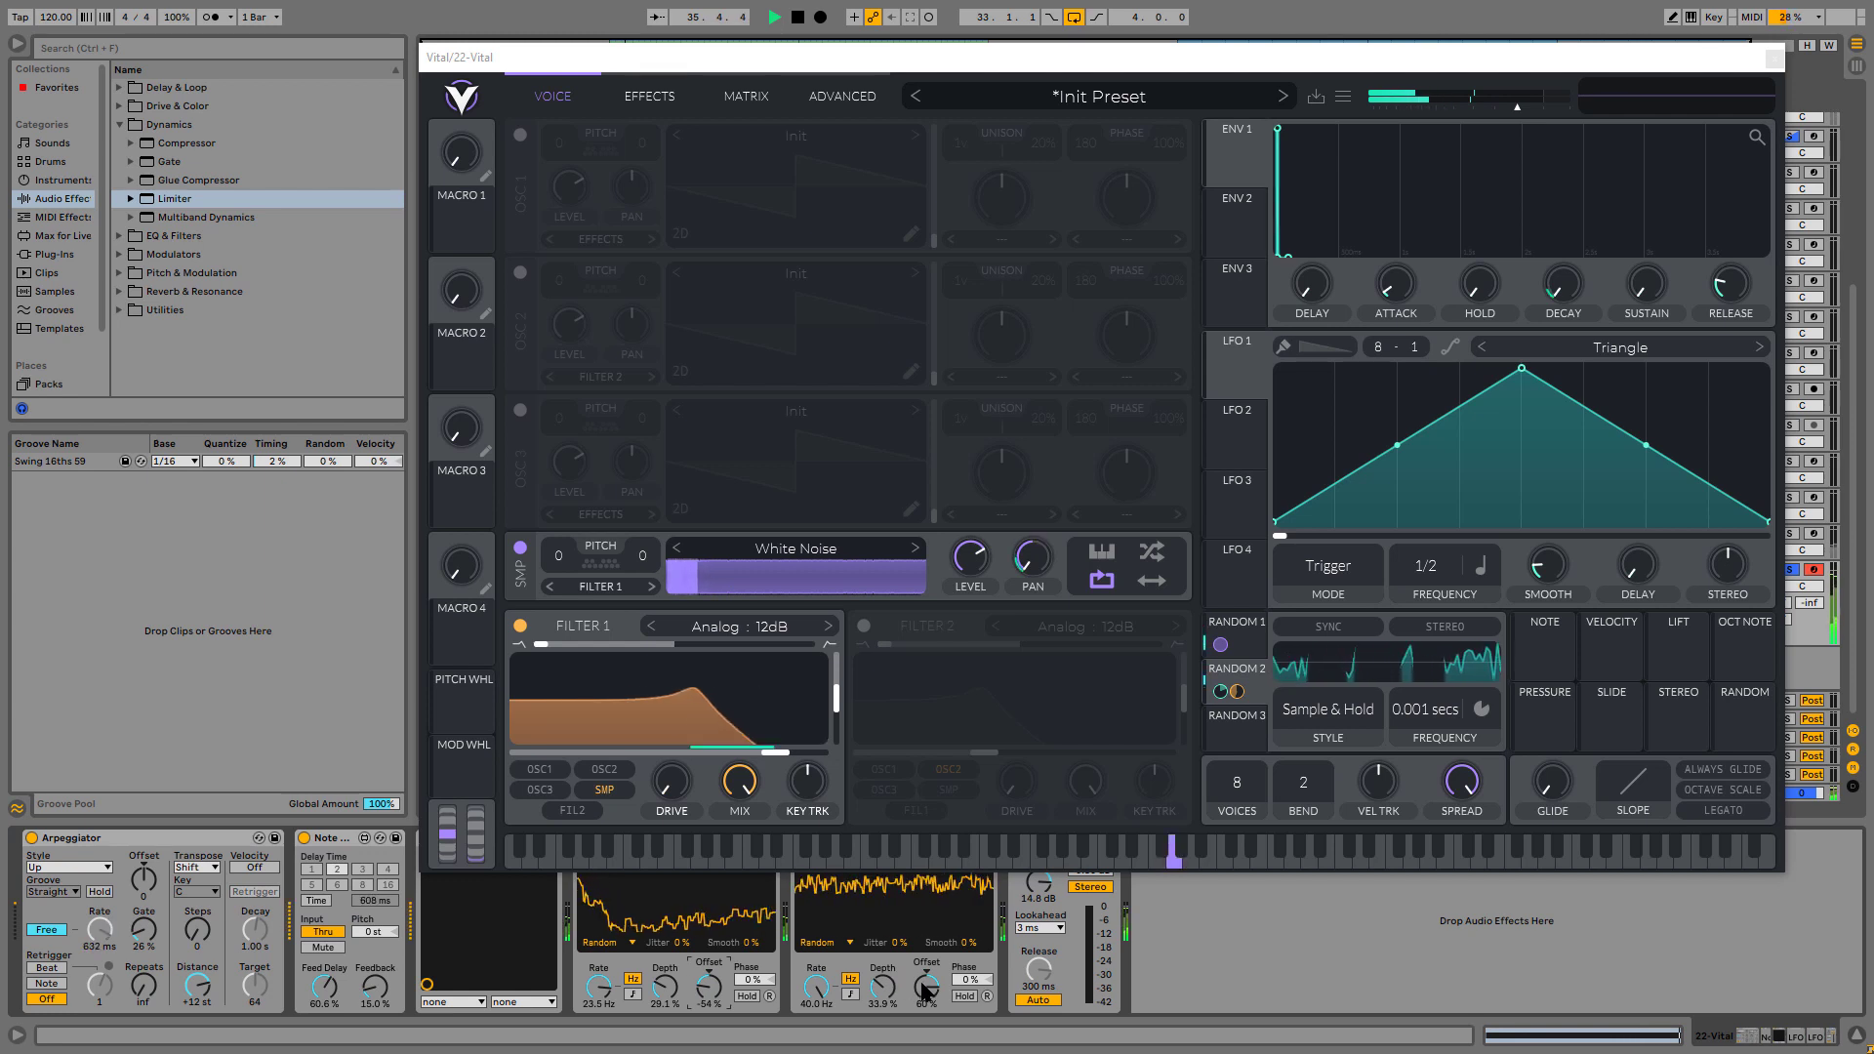
mouse_move(924, 988)
left_mouse_down()
mouse_move(924, 1046)
mouse_move(888, 993)
mouse_move(926, 961)
left_mouse_up()
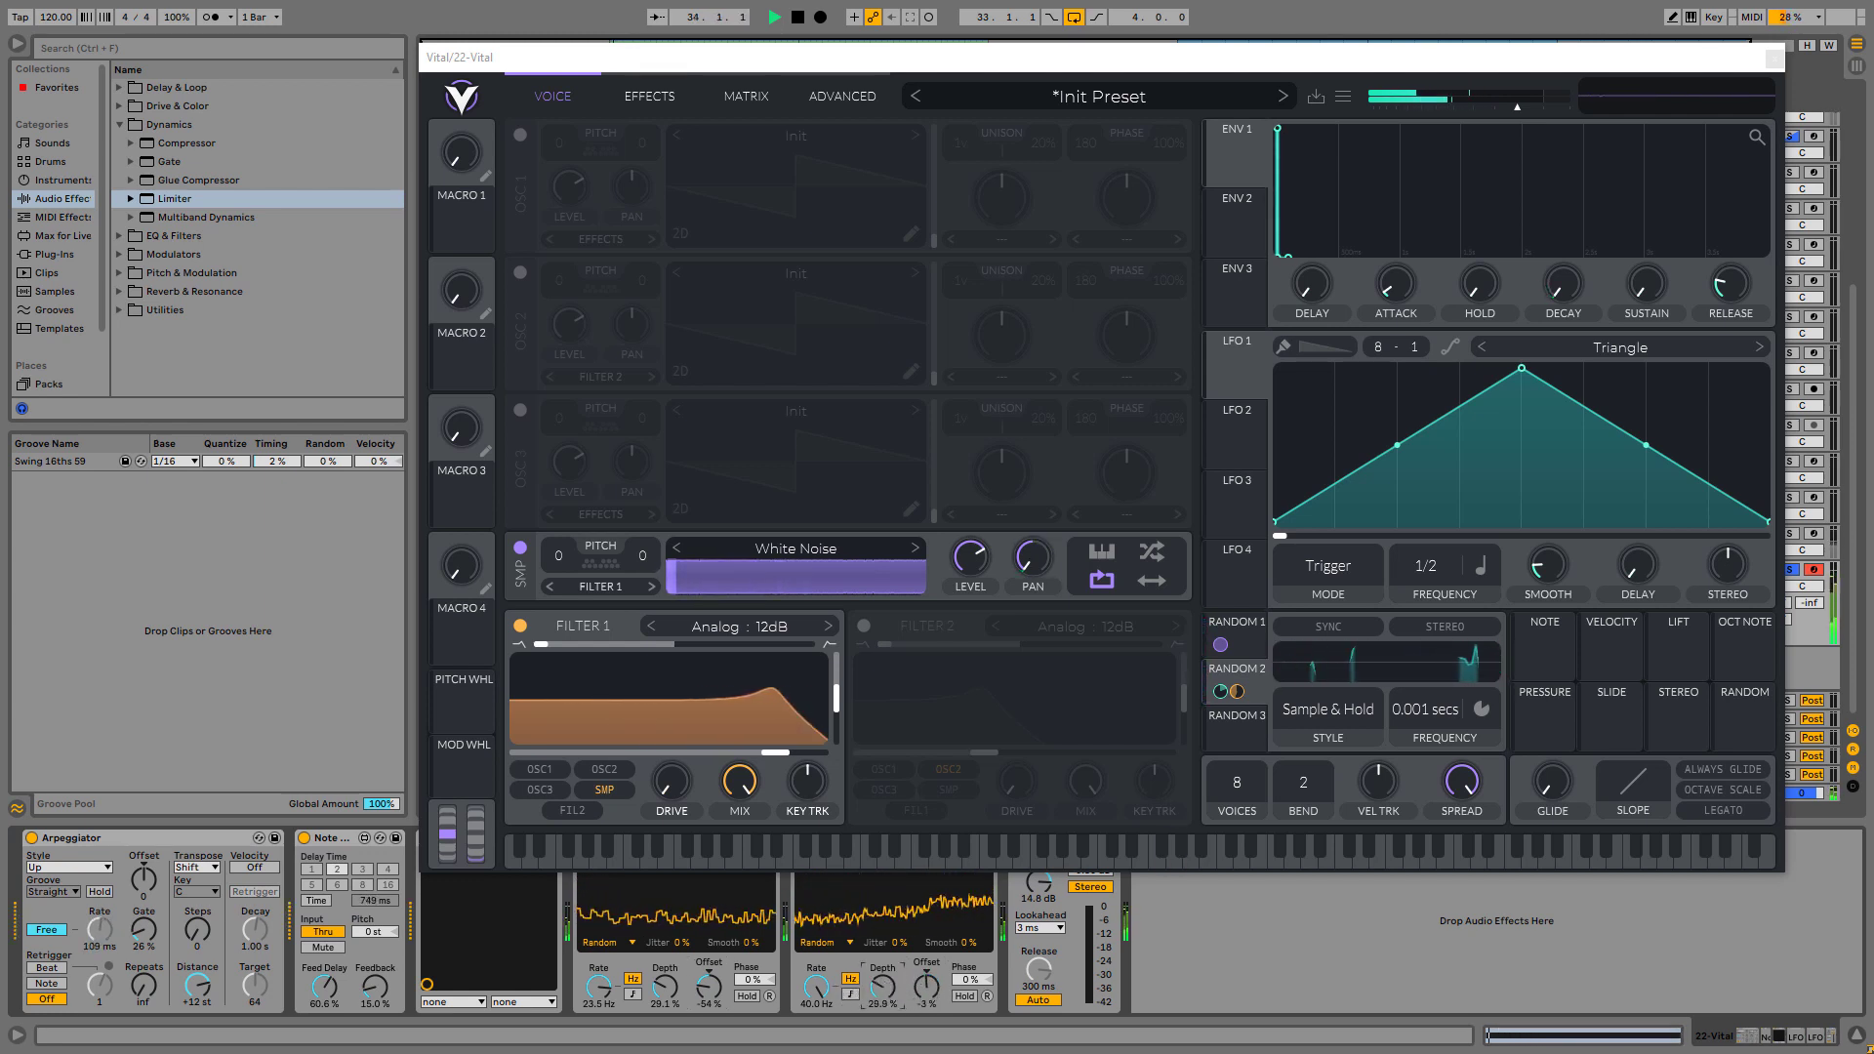
left_click_drag(708, 988, 666, 1004)
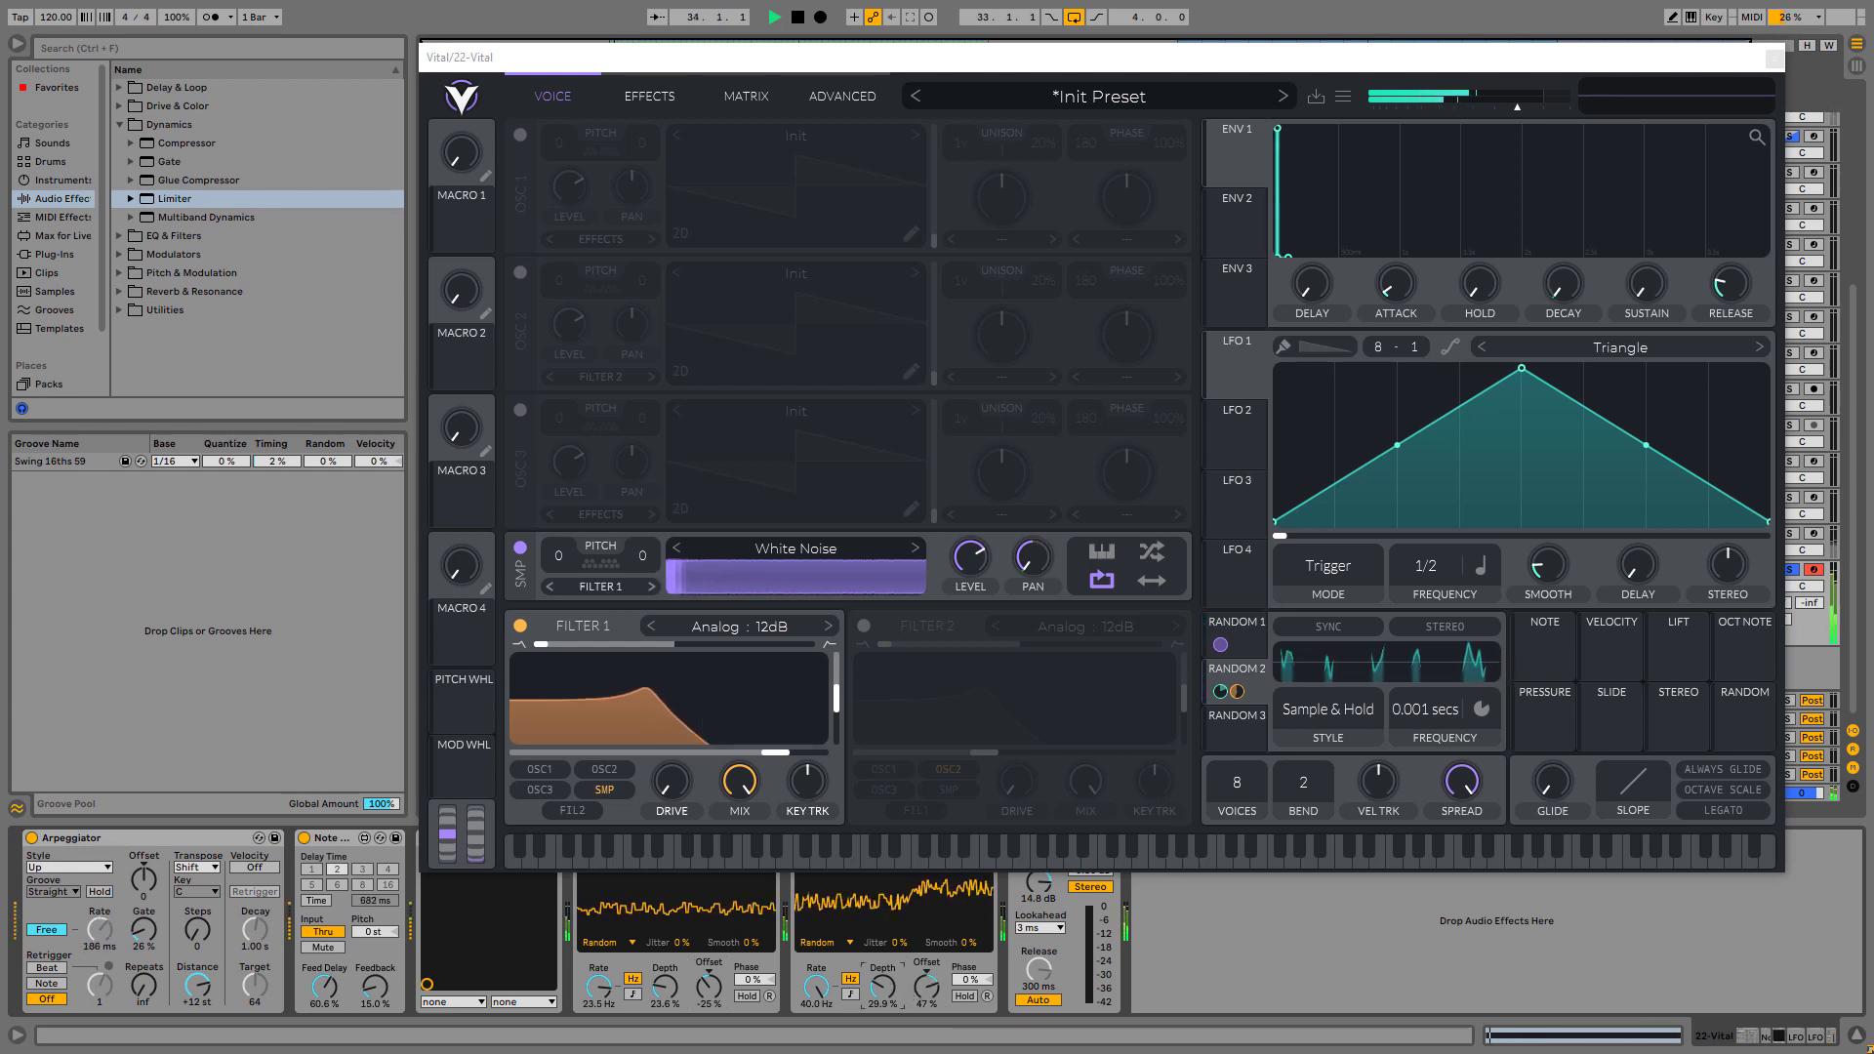
- Try Vital's Phaser effect with depth and offset lowered and Random 2 modulating its center
left_click(683, 95)
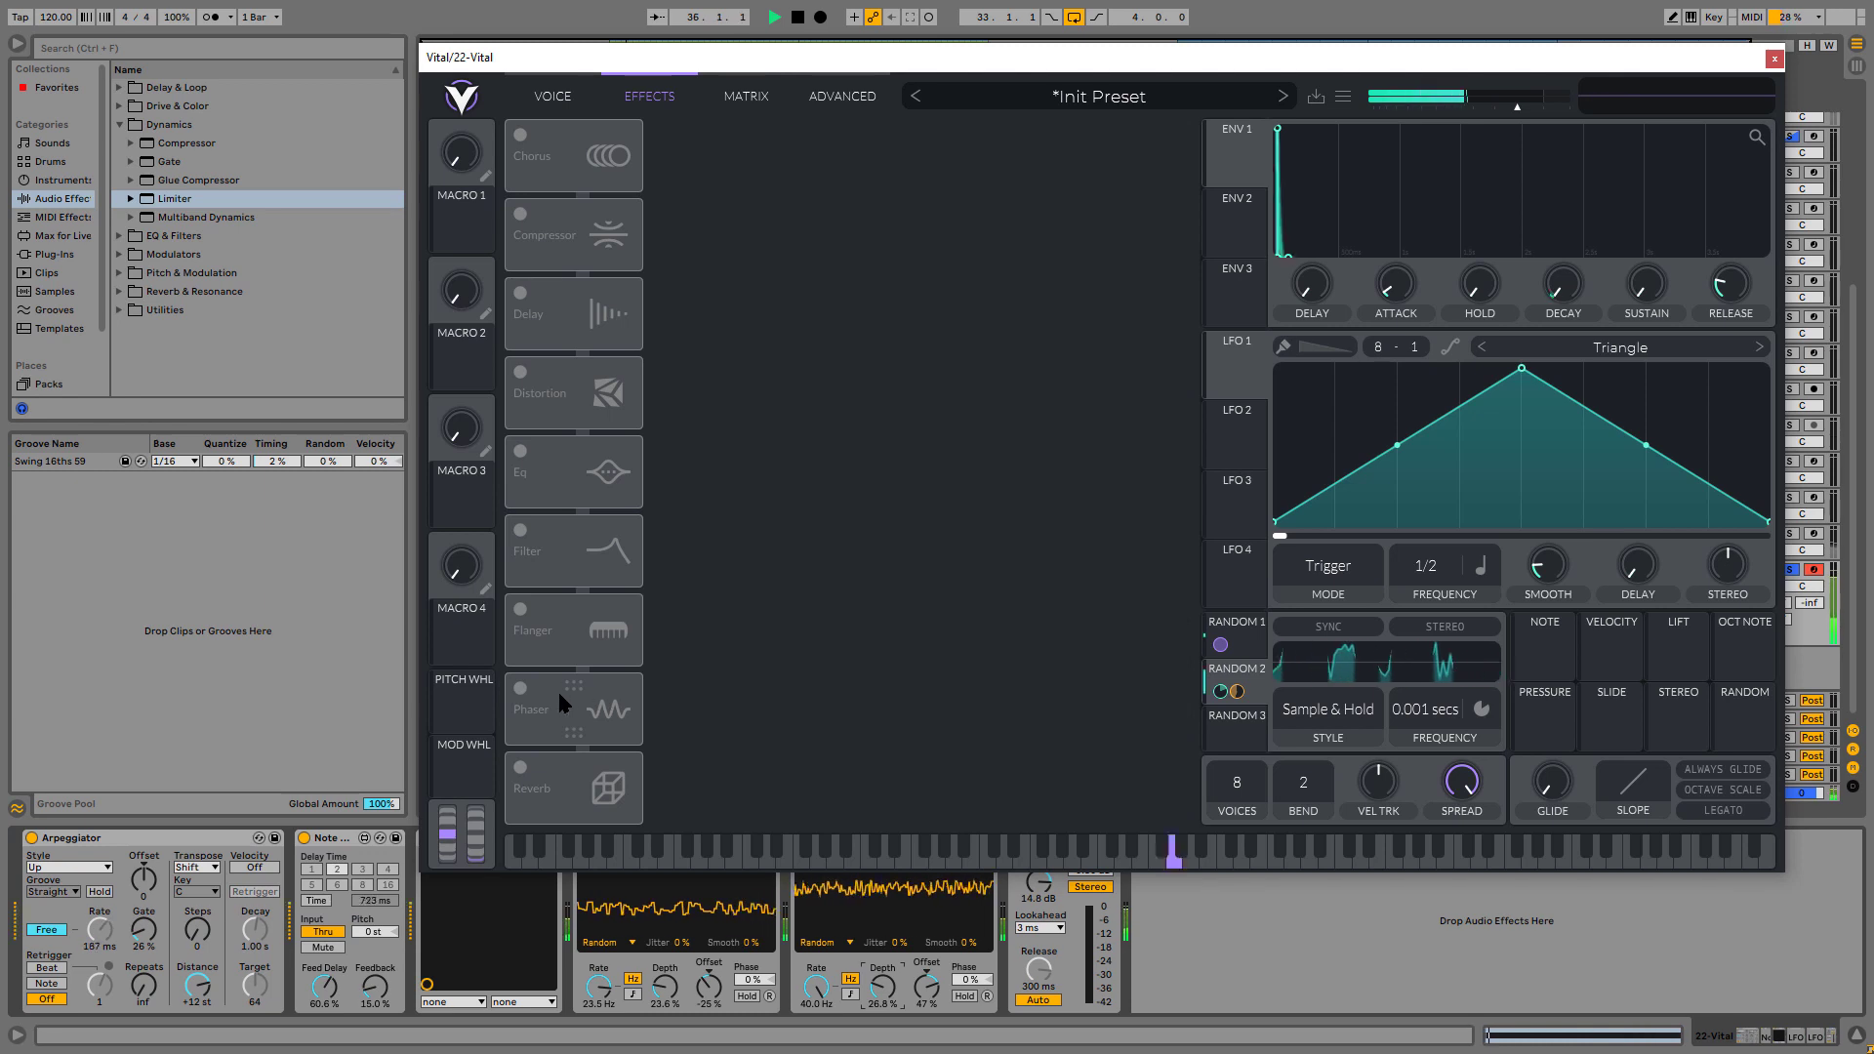
left_click(515, 701)
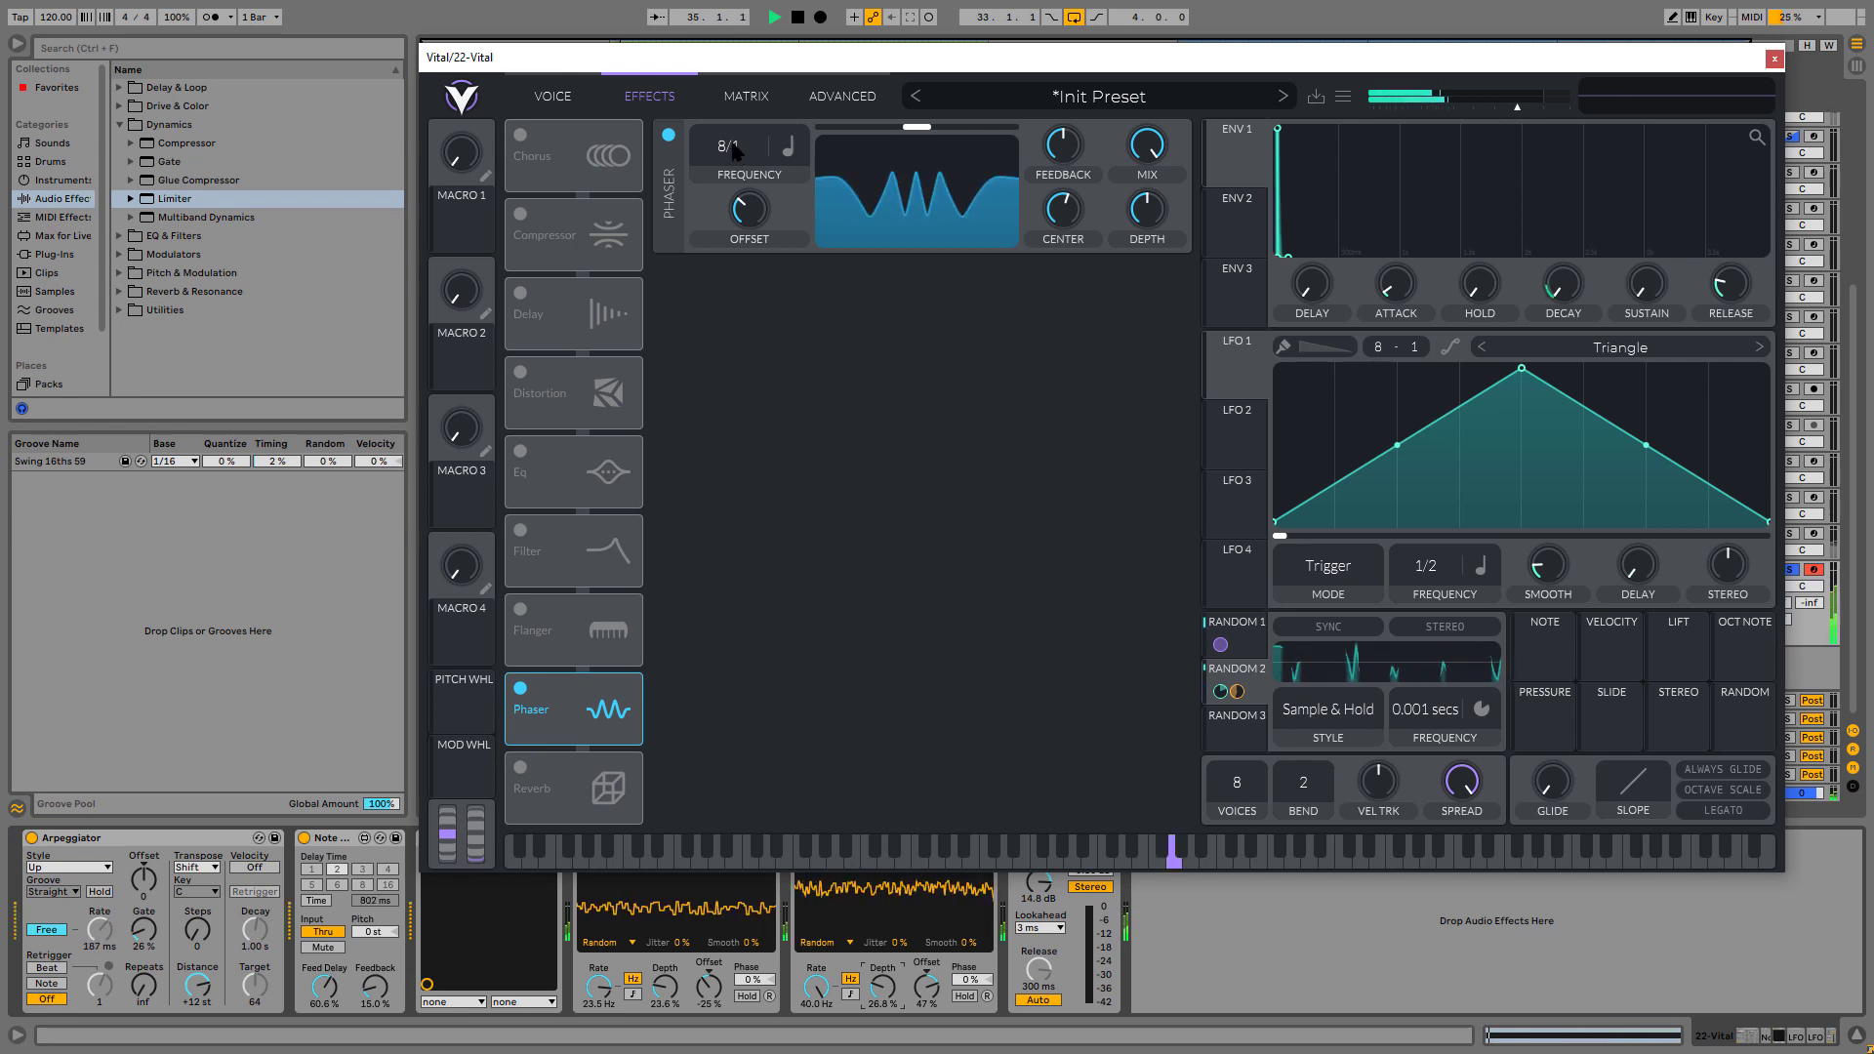
left_click(788, 146)
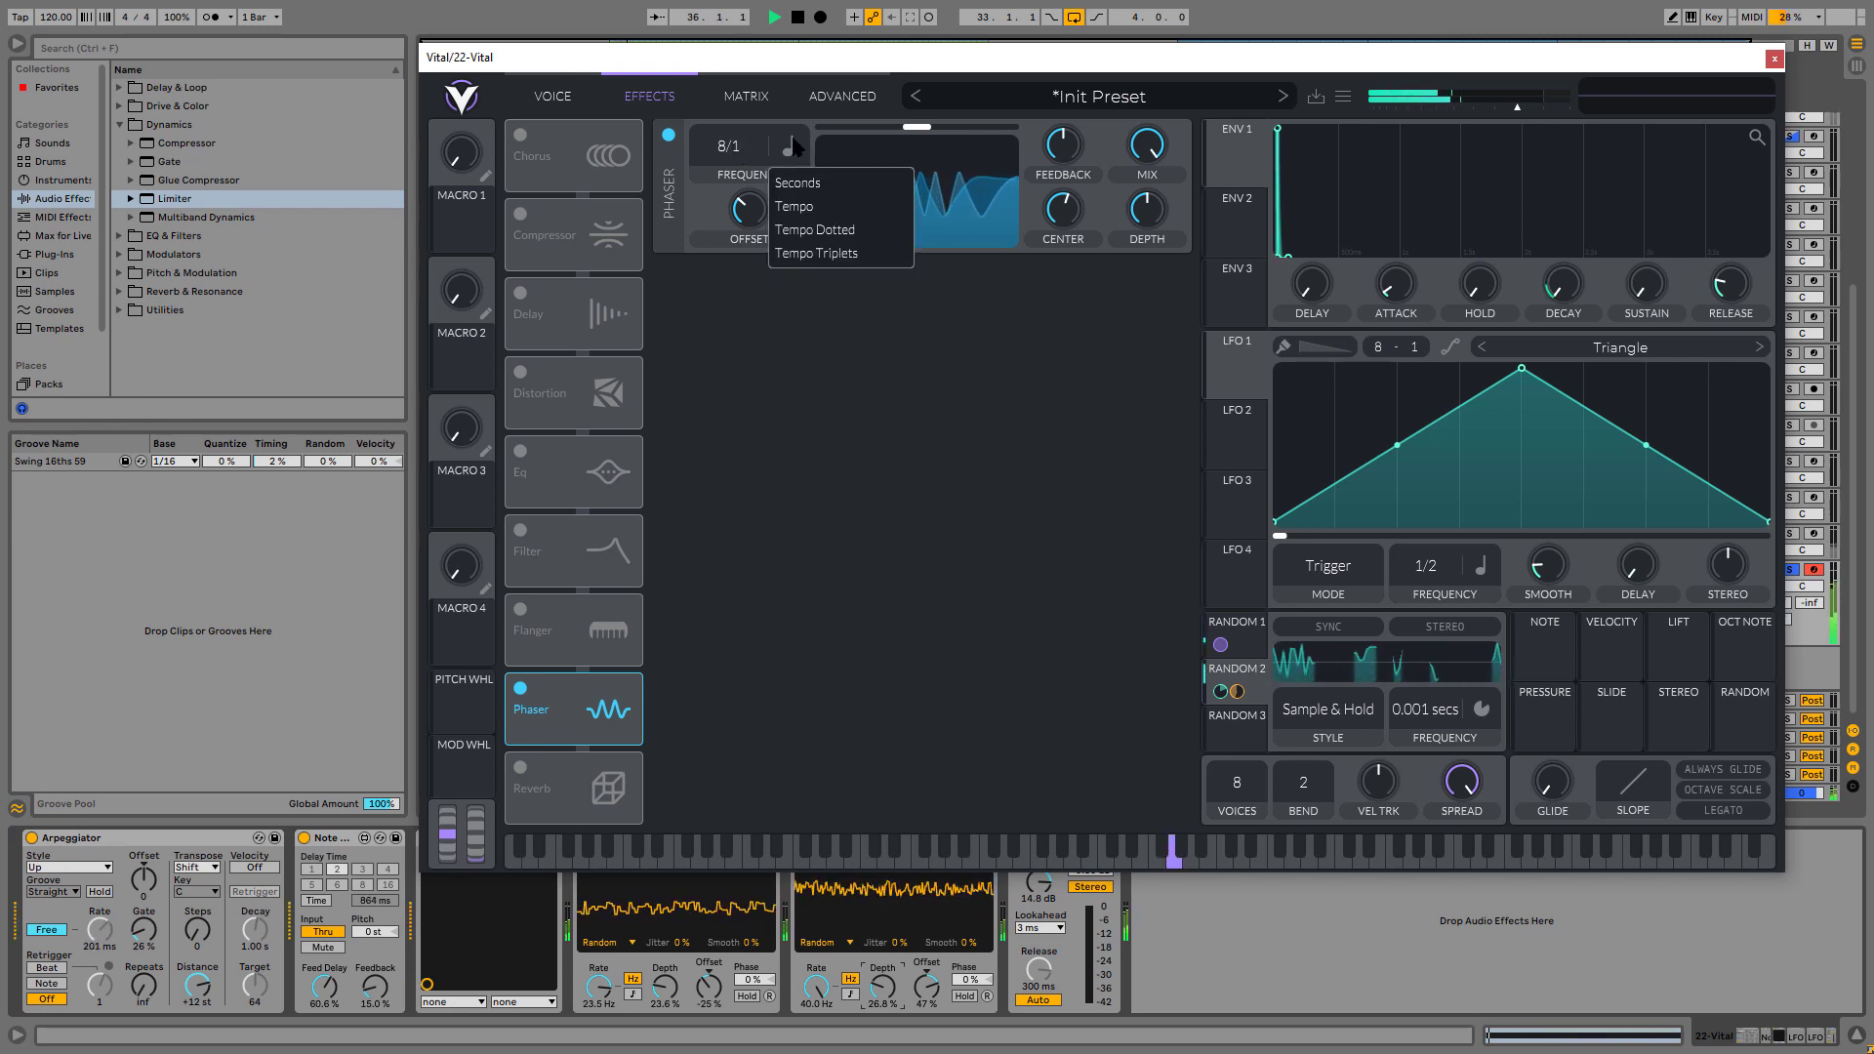
left_click(1017, 291)
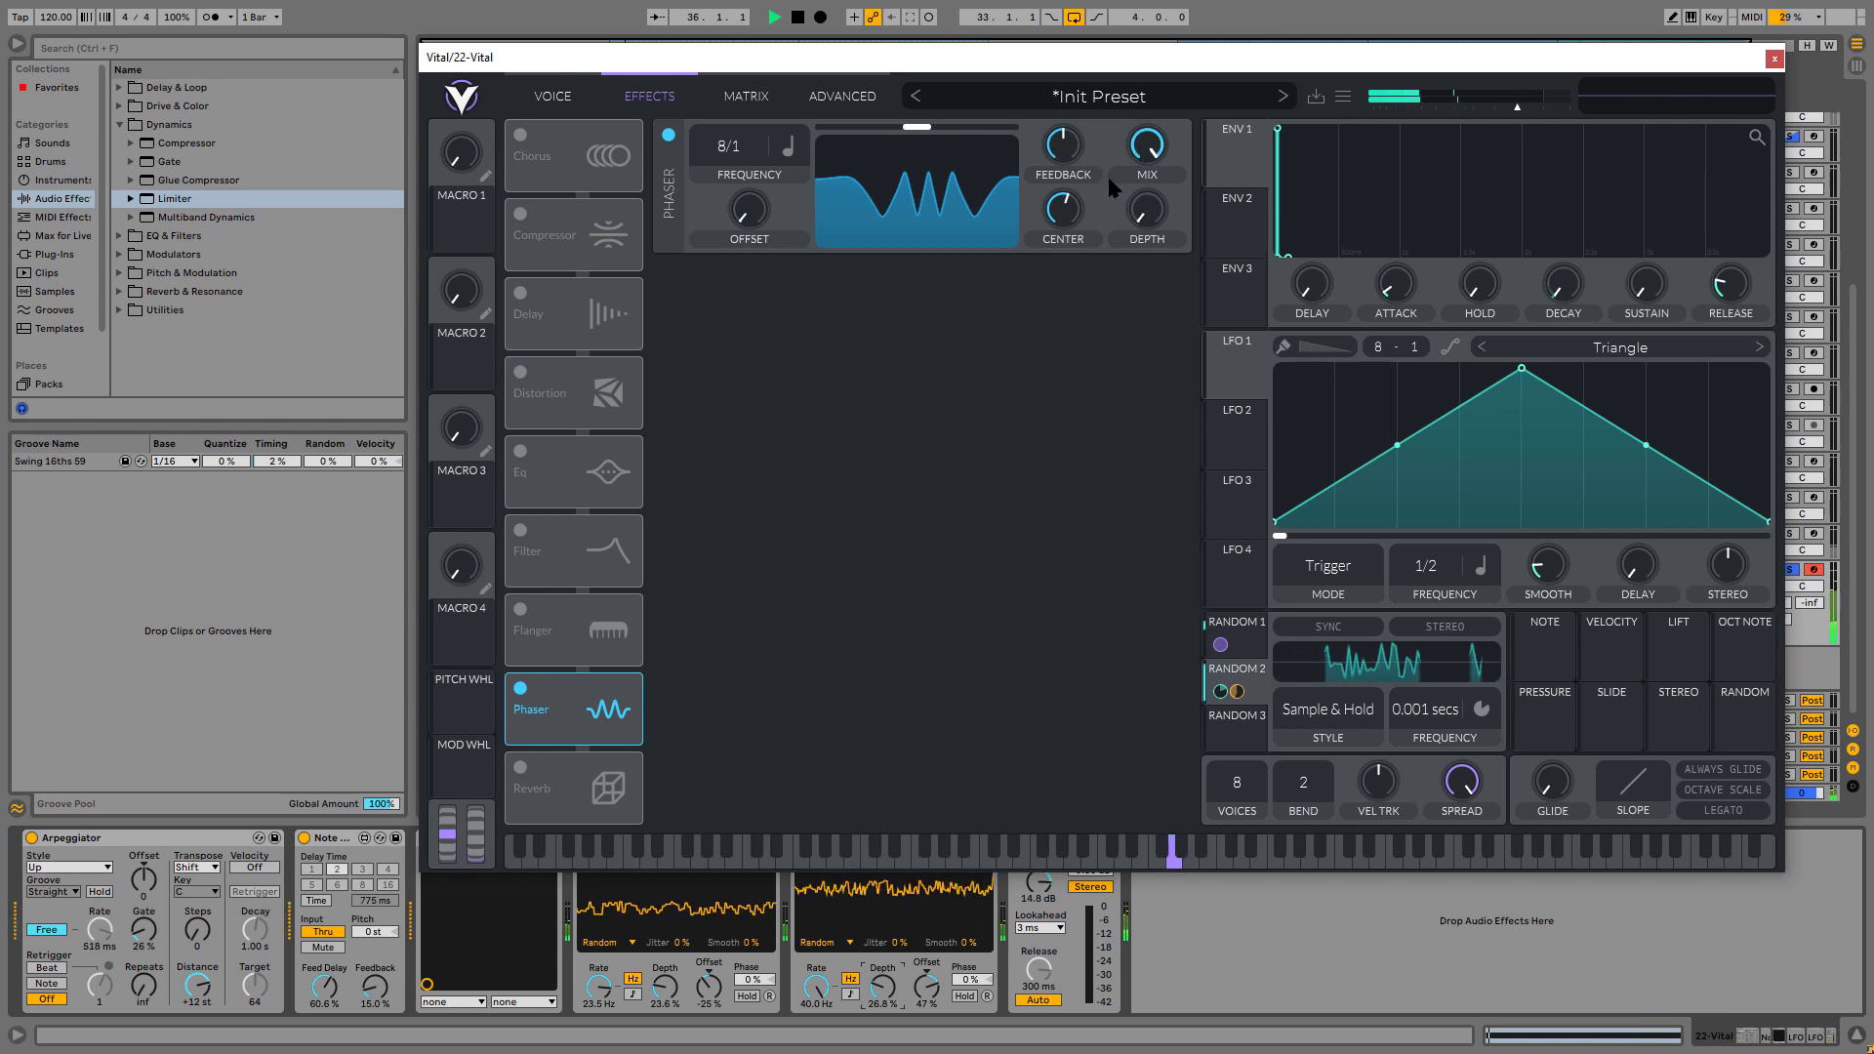
mouse_move(1066, 222)
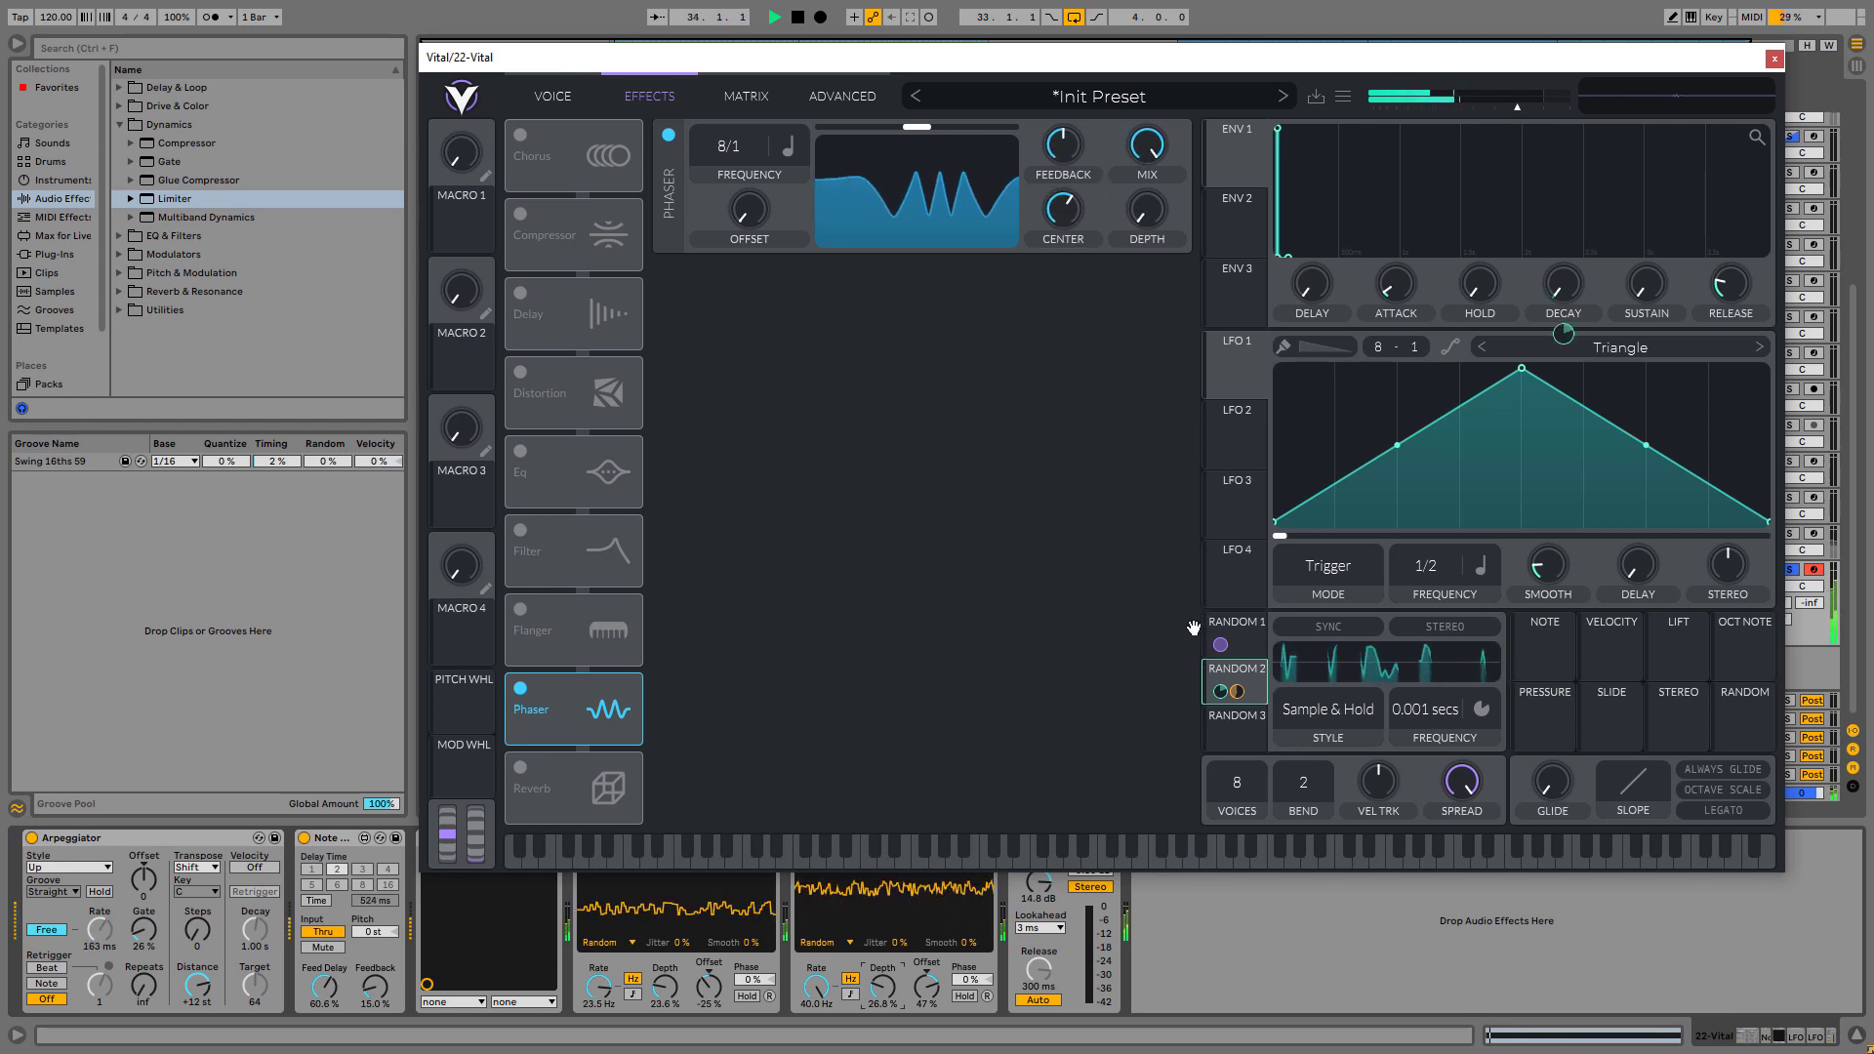
left_click_drag(1235, 678, 1071, 211)
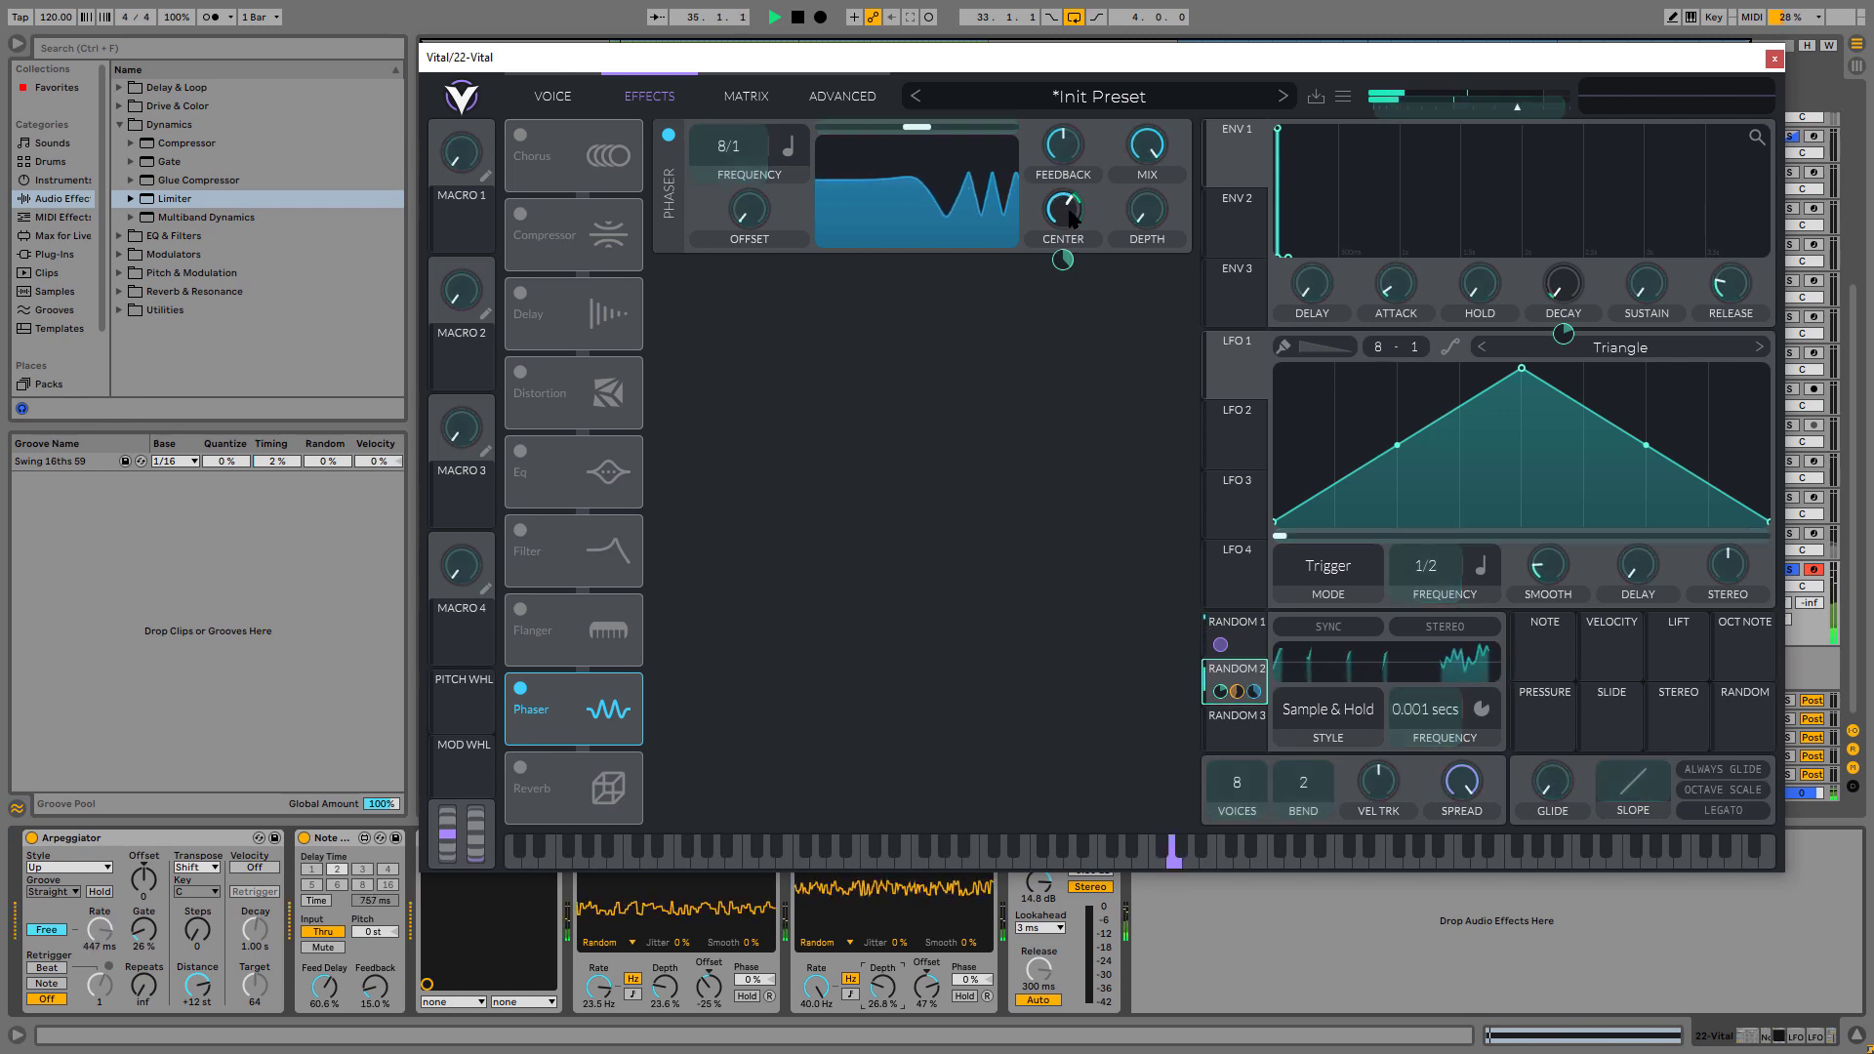
- Shift the phaser's blend, set its depth to 0.720 semitones and raise its offset, ending with the phaser switched off
left_click_drag(917, 127, 978, 128)
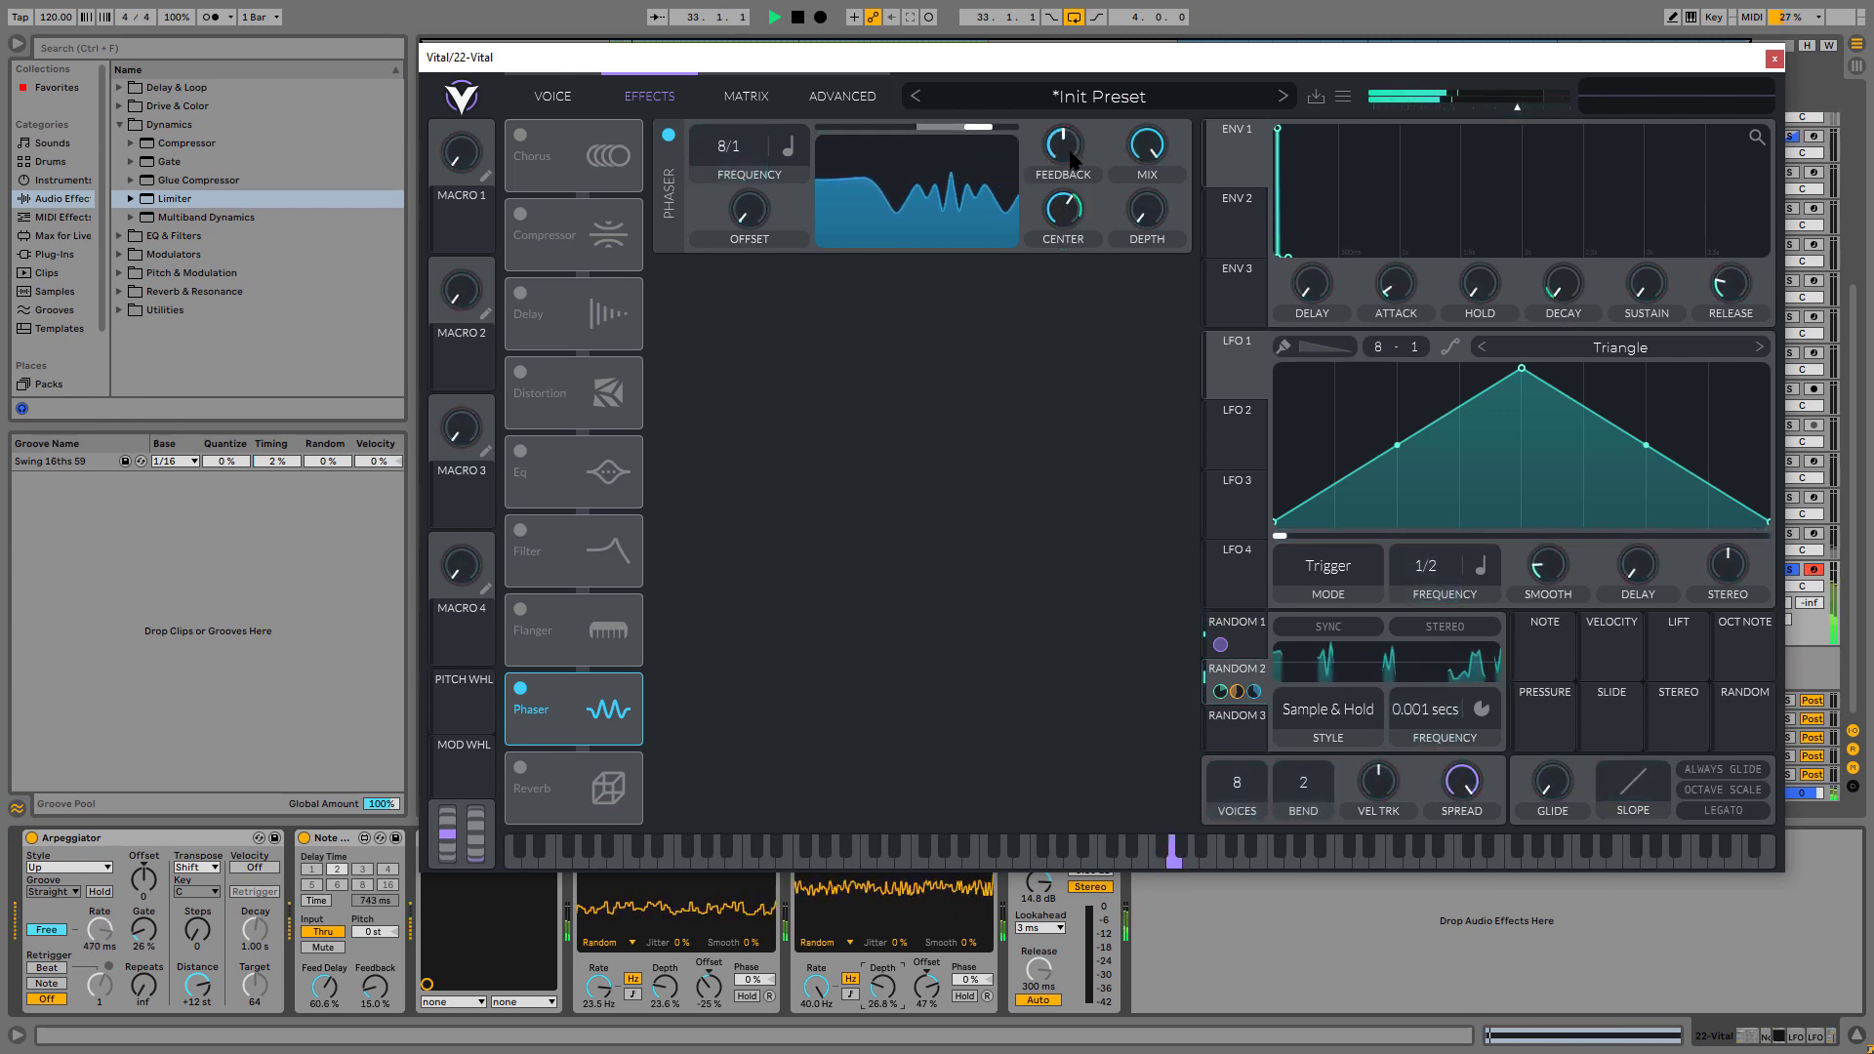
left_click_drag(1146, 207, 1146, 222)
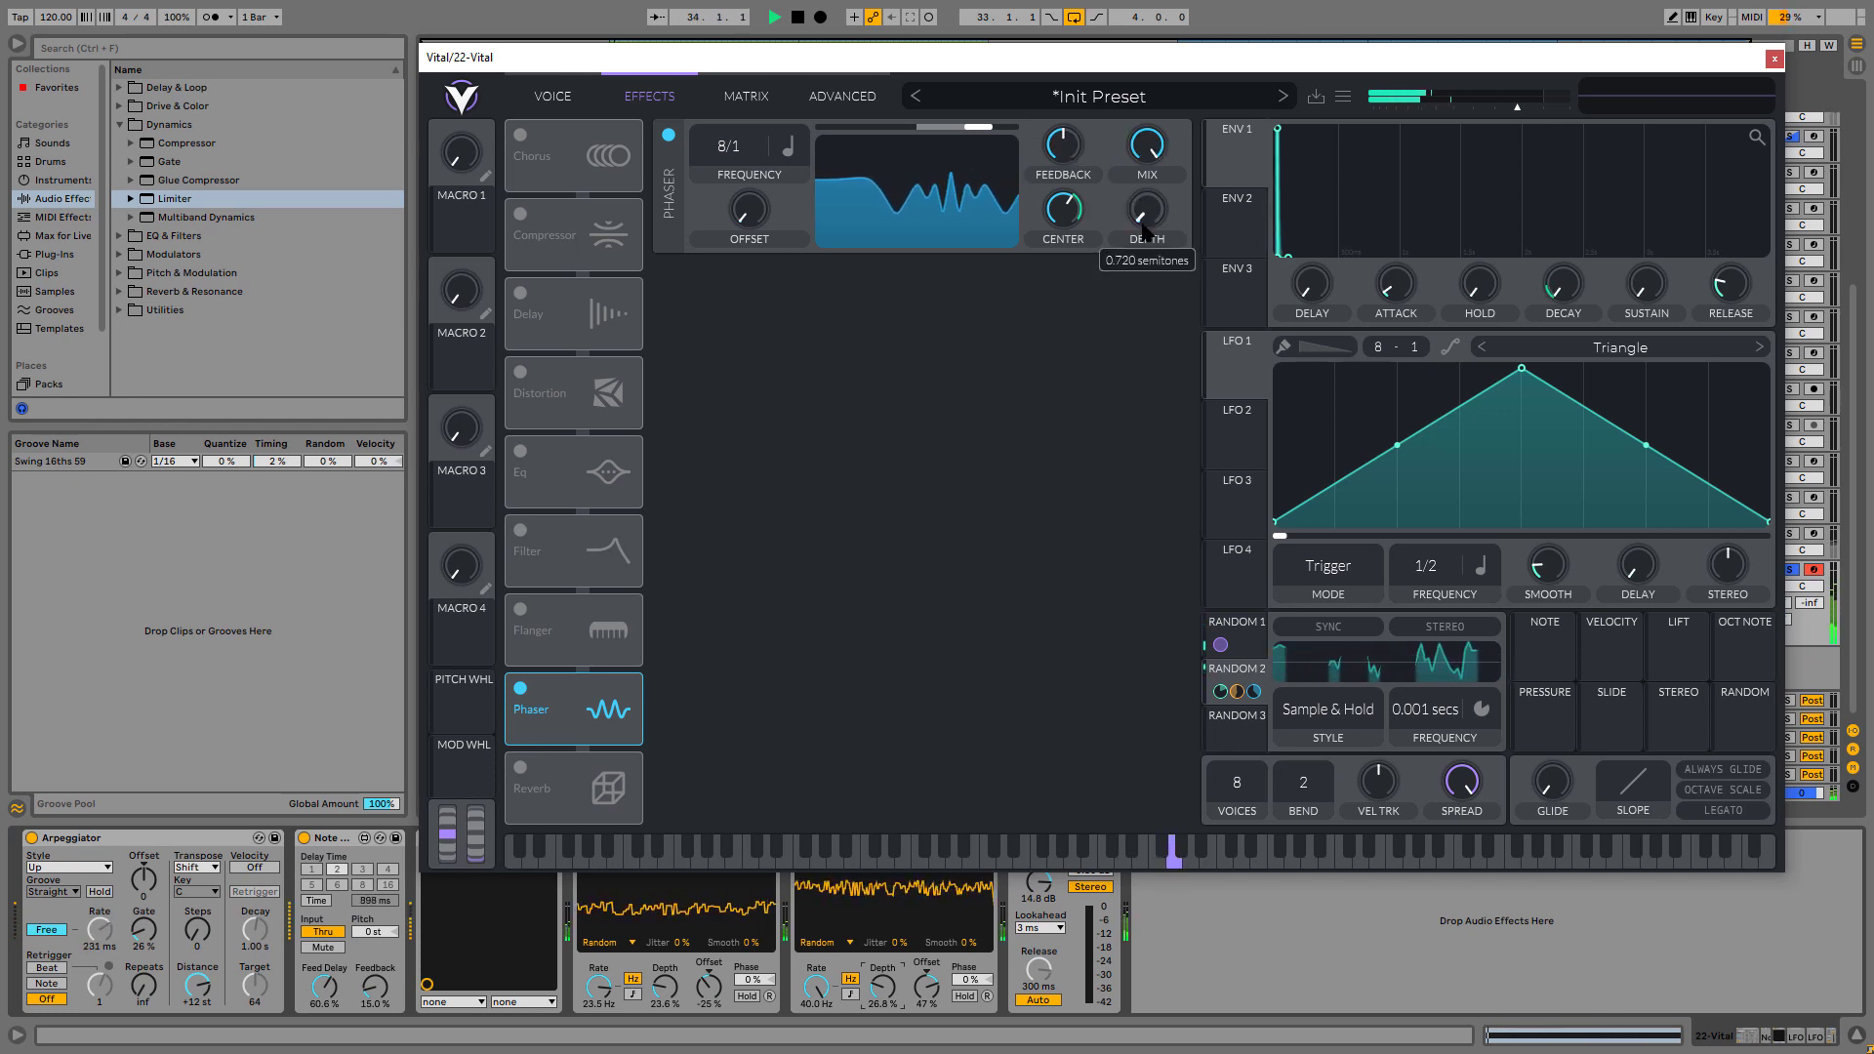
left_click_drag(764, 221, 766, 180)
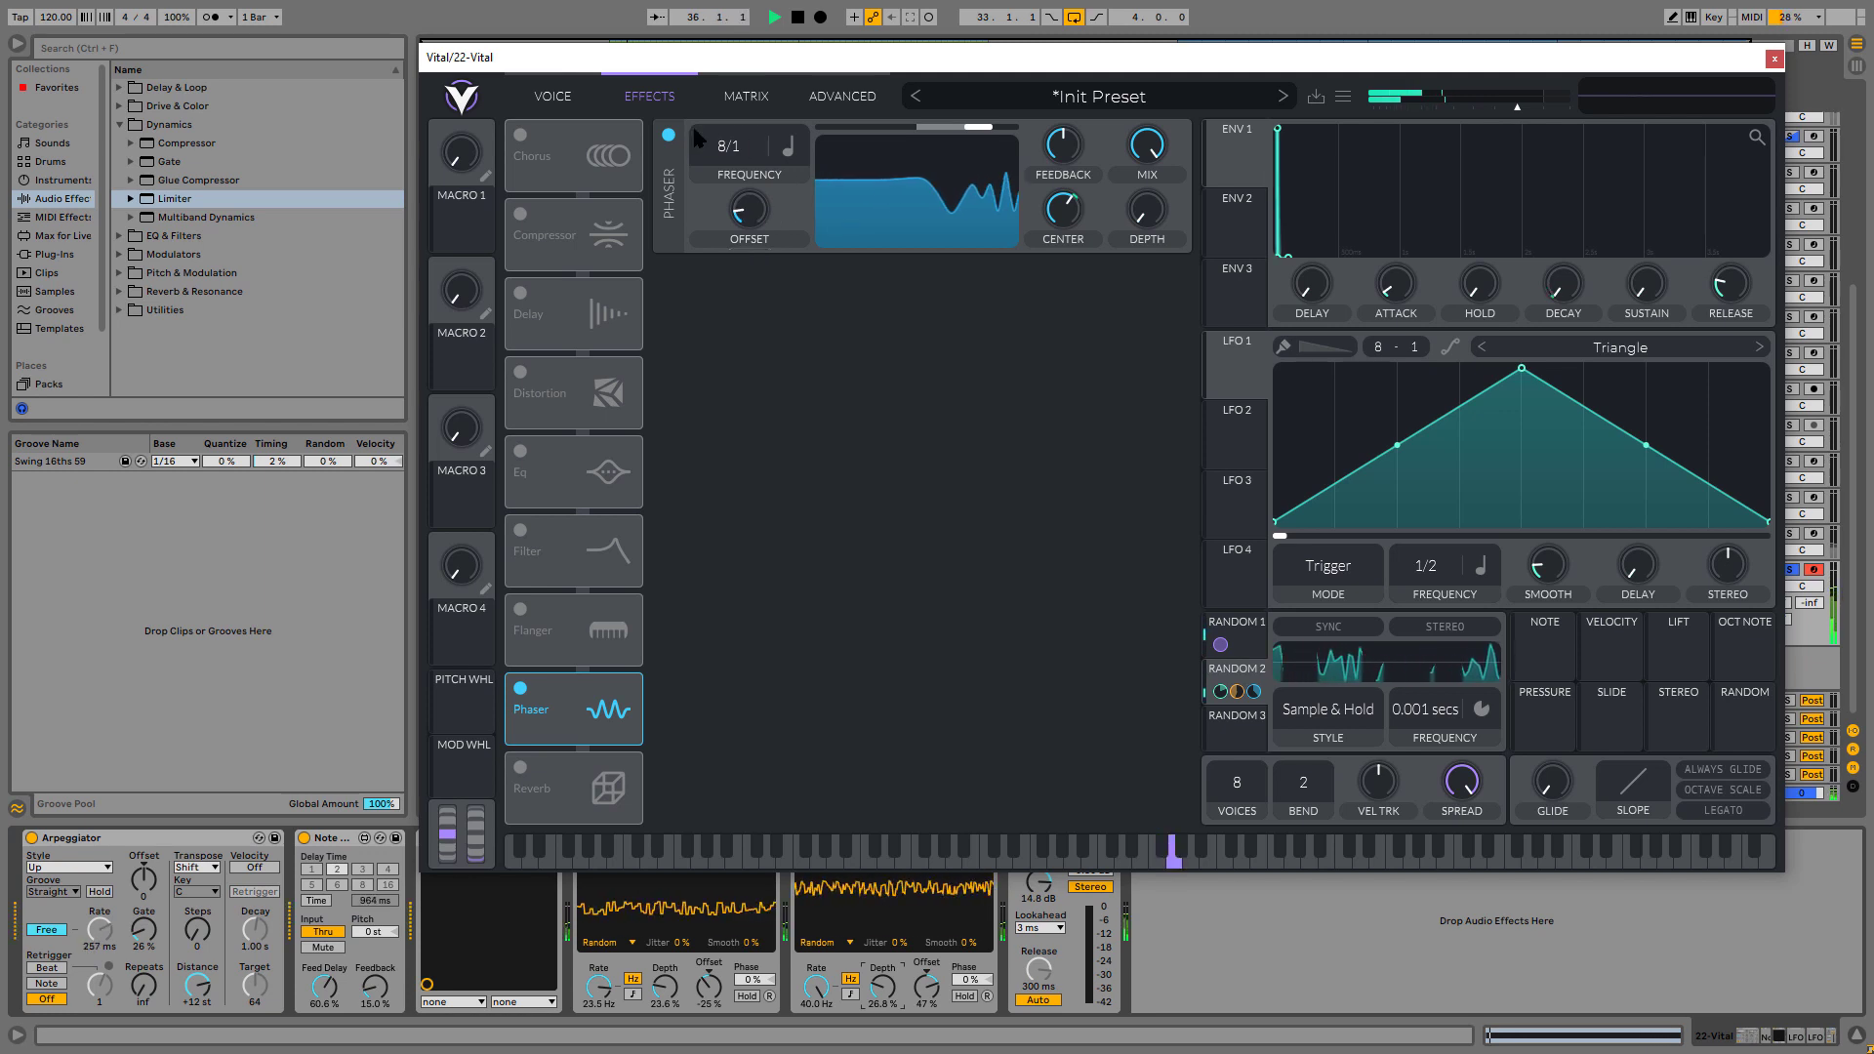
left_click(668, 136)
left_click(669, 137)
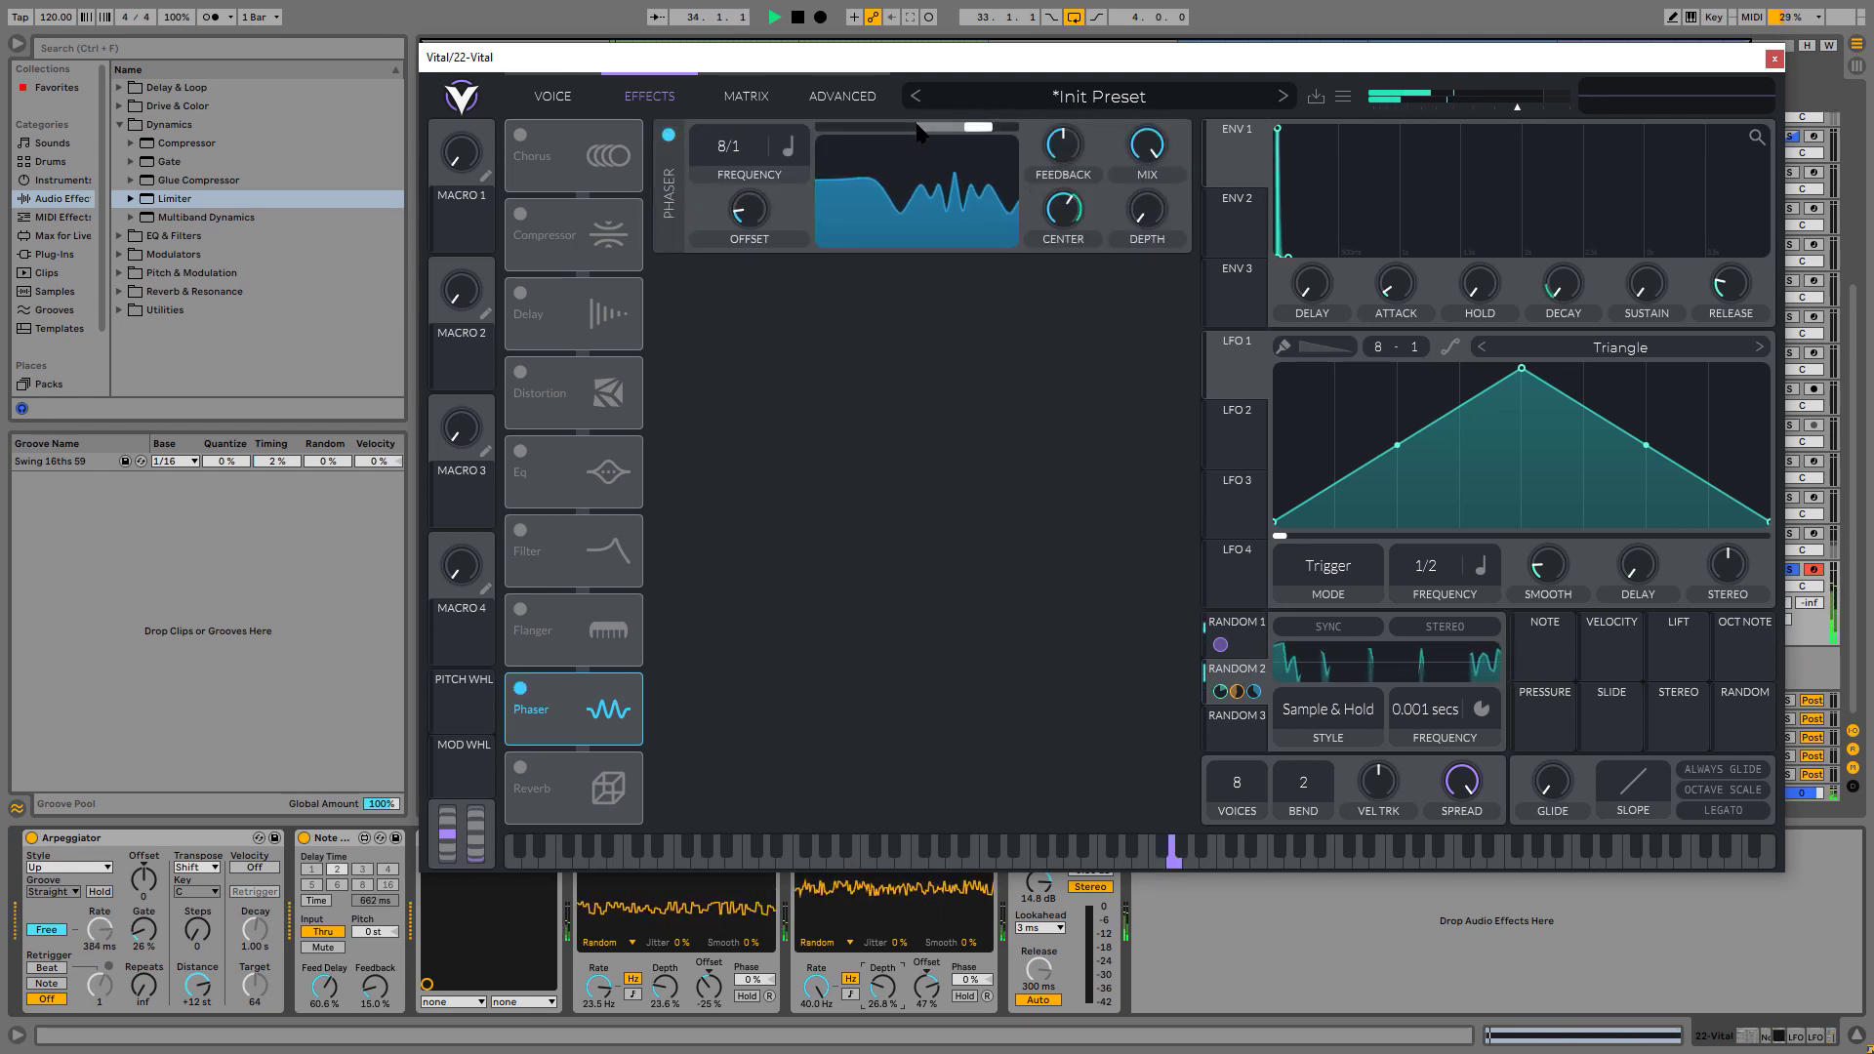
left_click(668, 136)
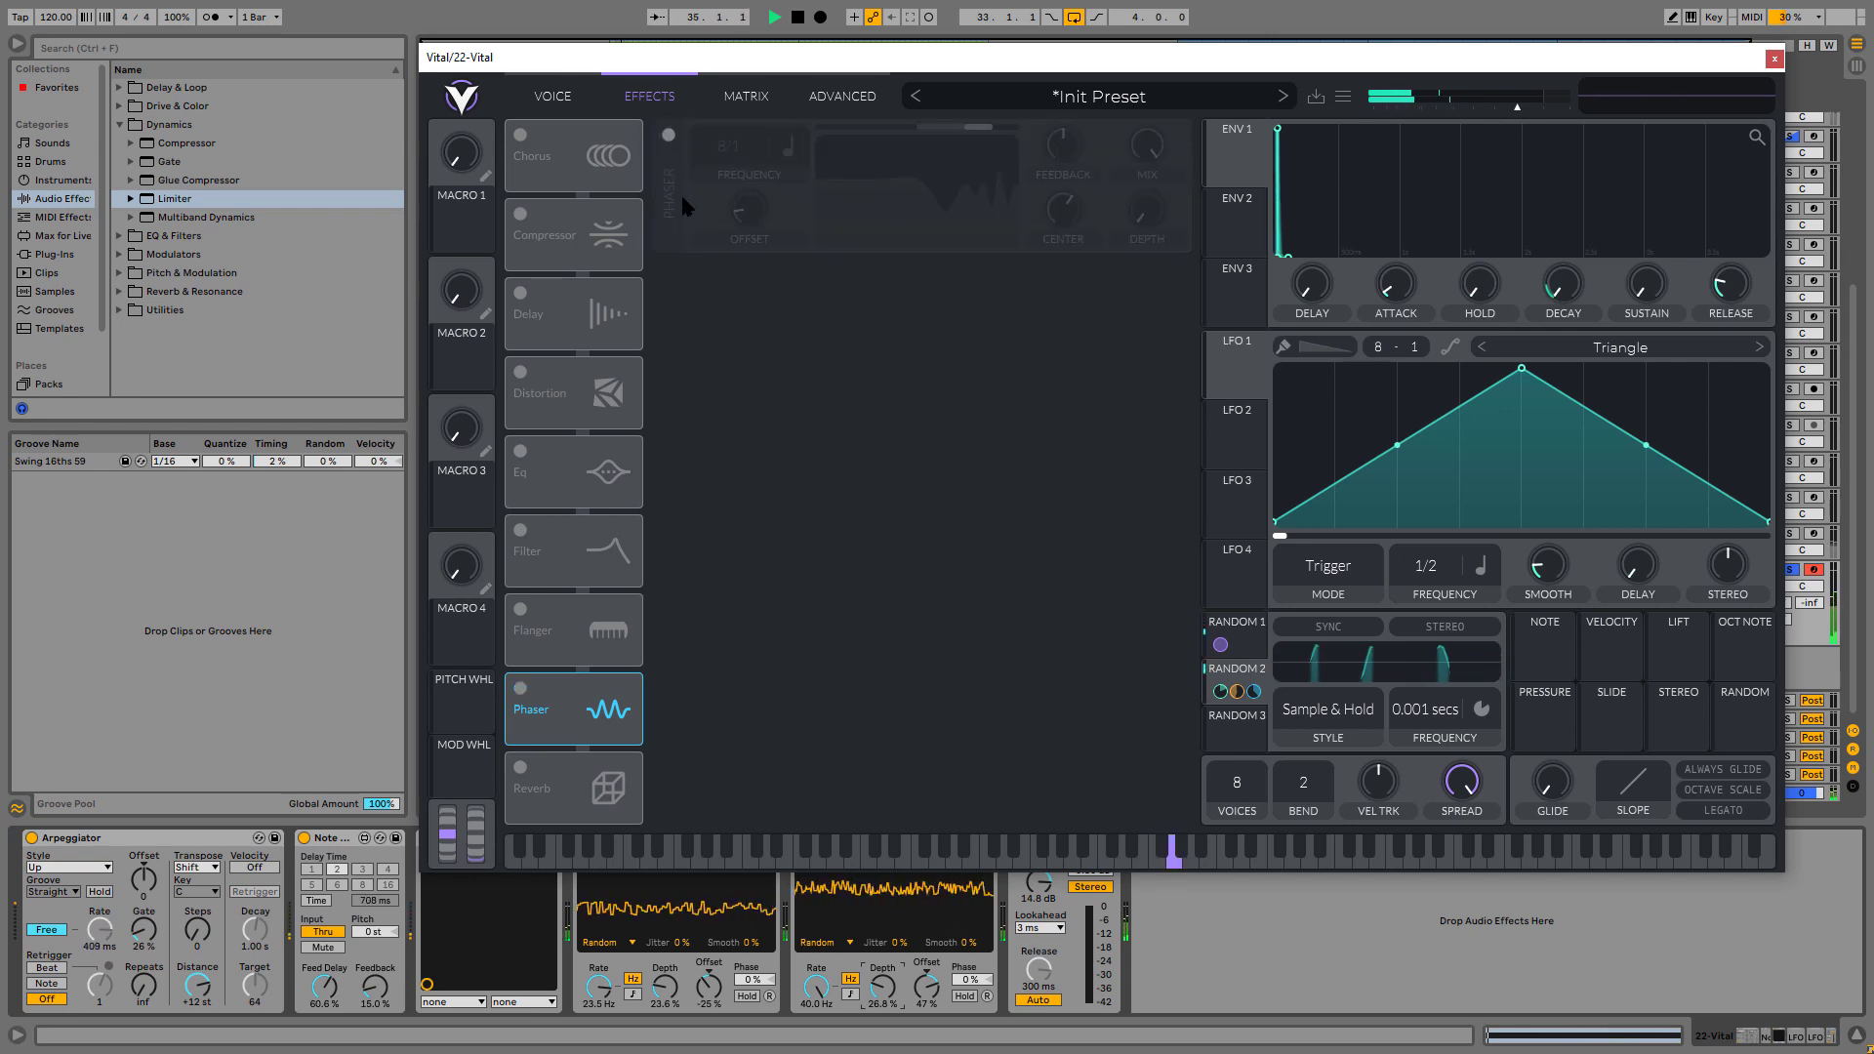
- Try the Chorus effect with lowered feedback, shorter first delay and second delay at 1.806 ms, and switch it off
left_click(521, 136)
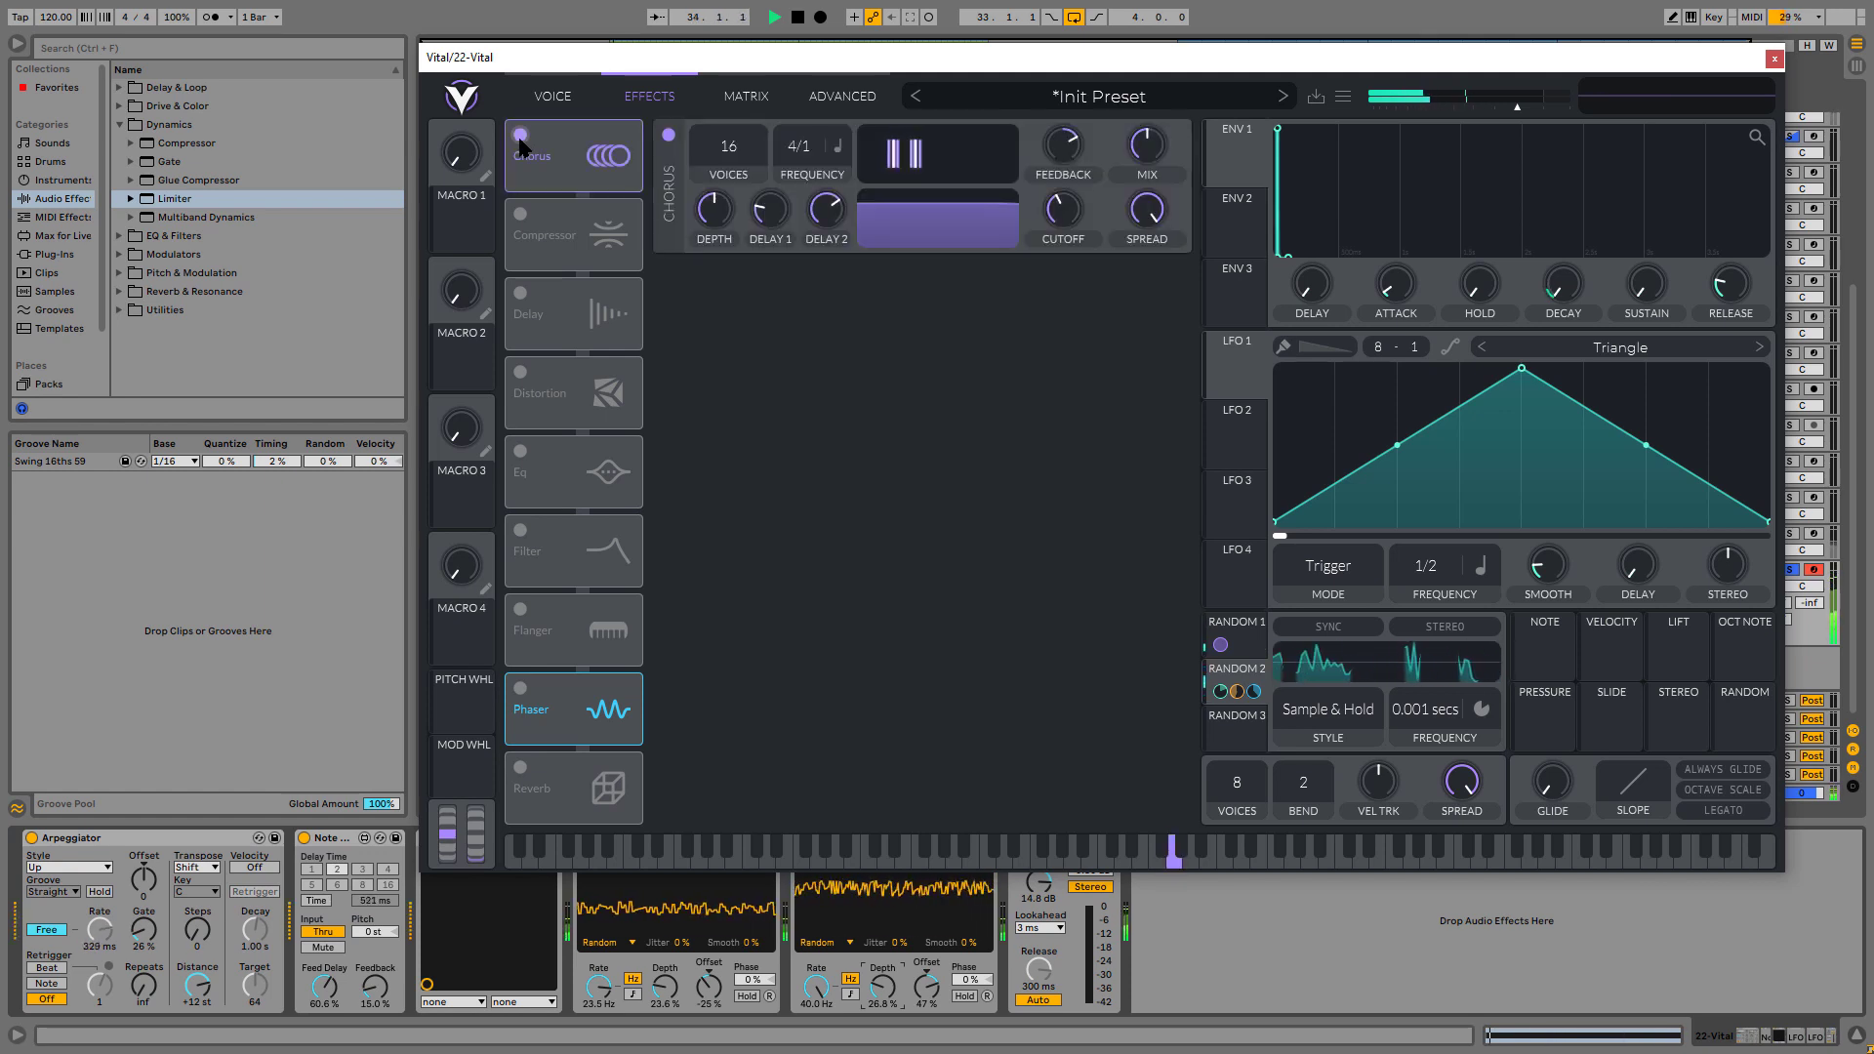
left_click_drag(1062, 146, 1048, 285)
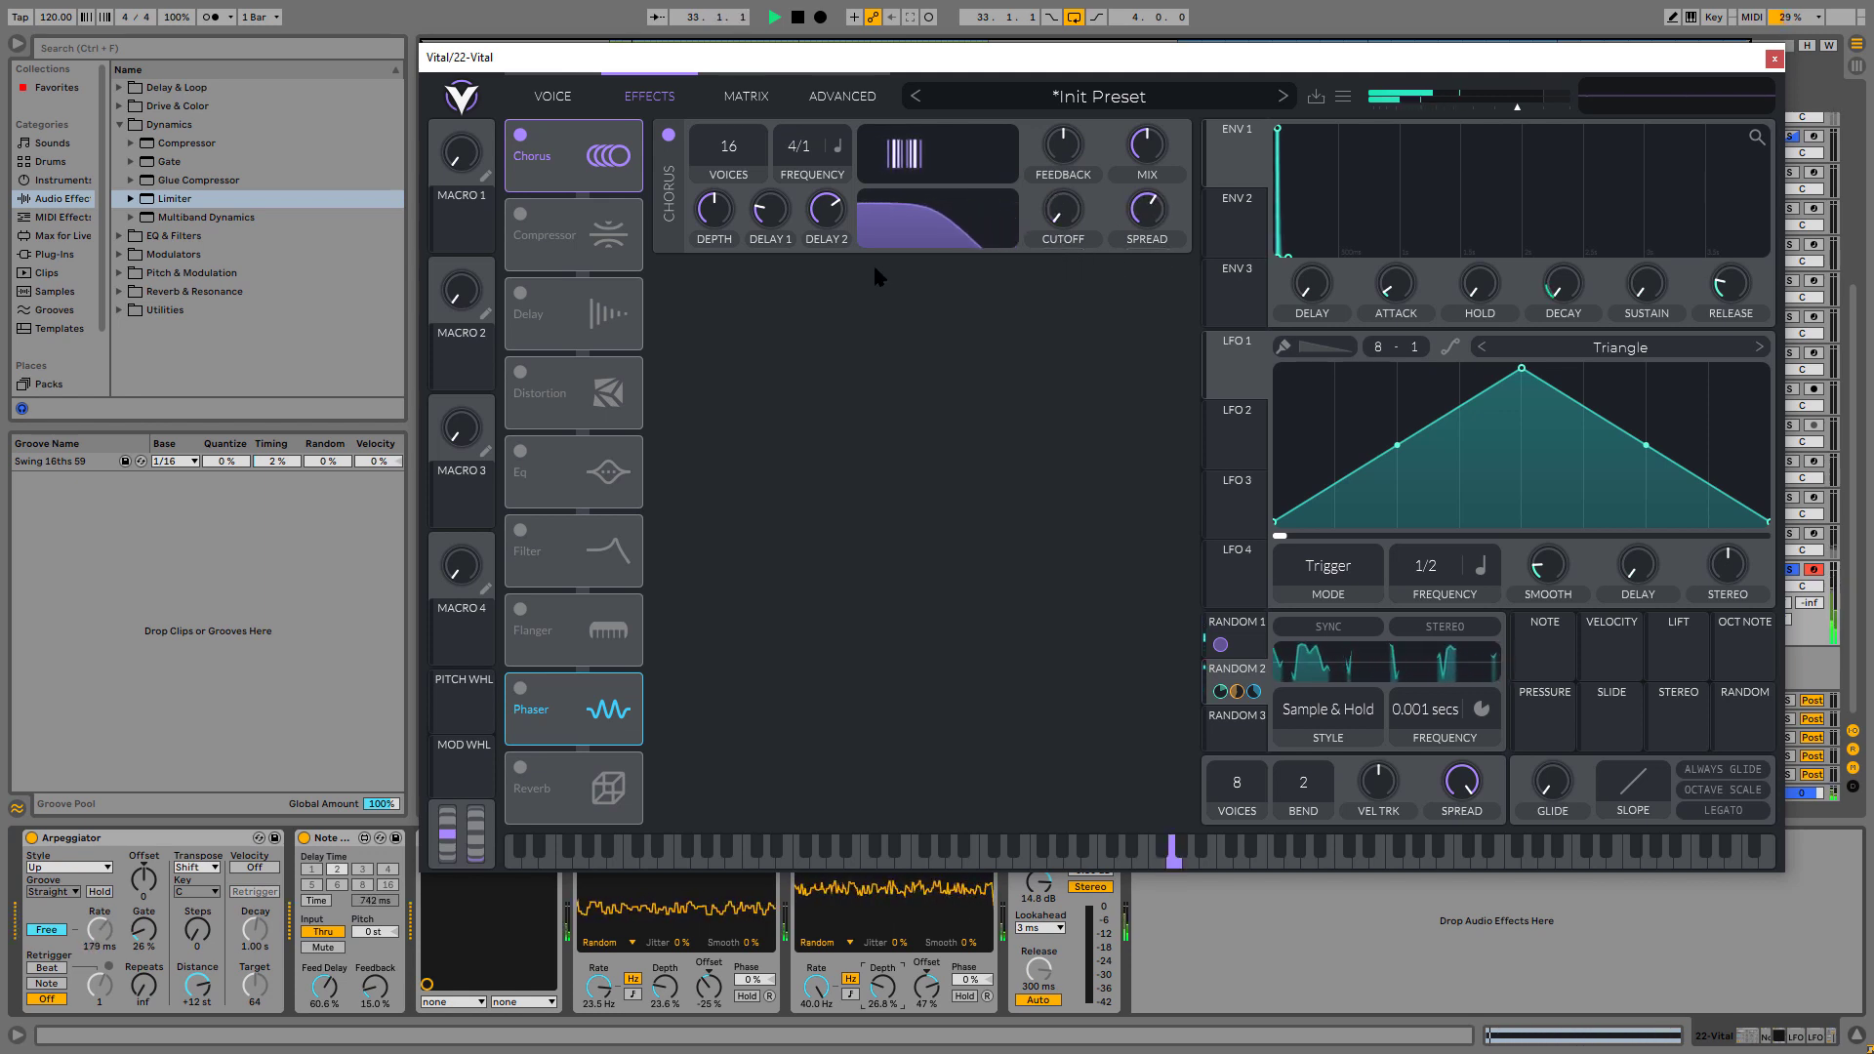
left_click_drag(824, 210, 827, 298)
left_click_drag(770, 210, 823, 230)
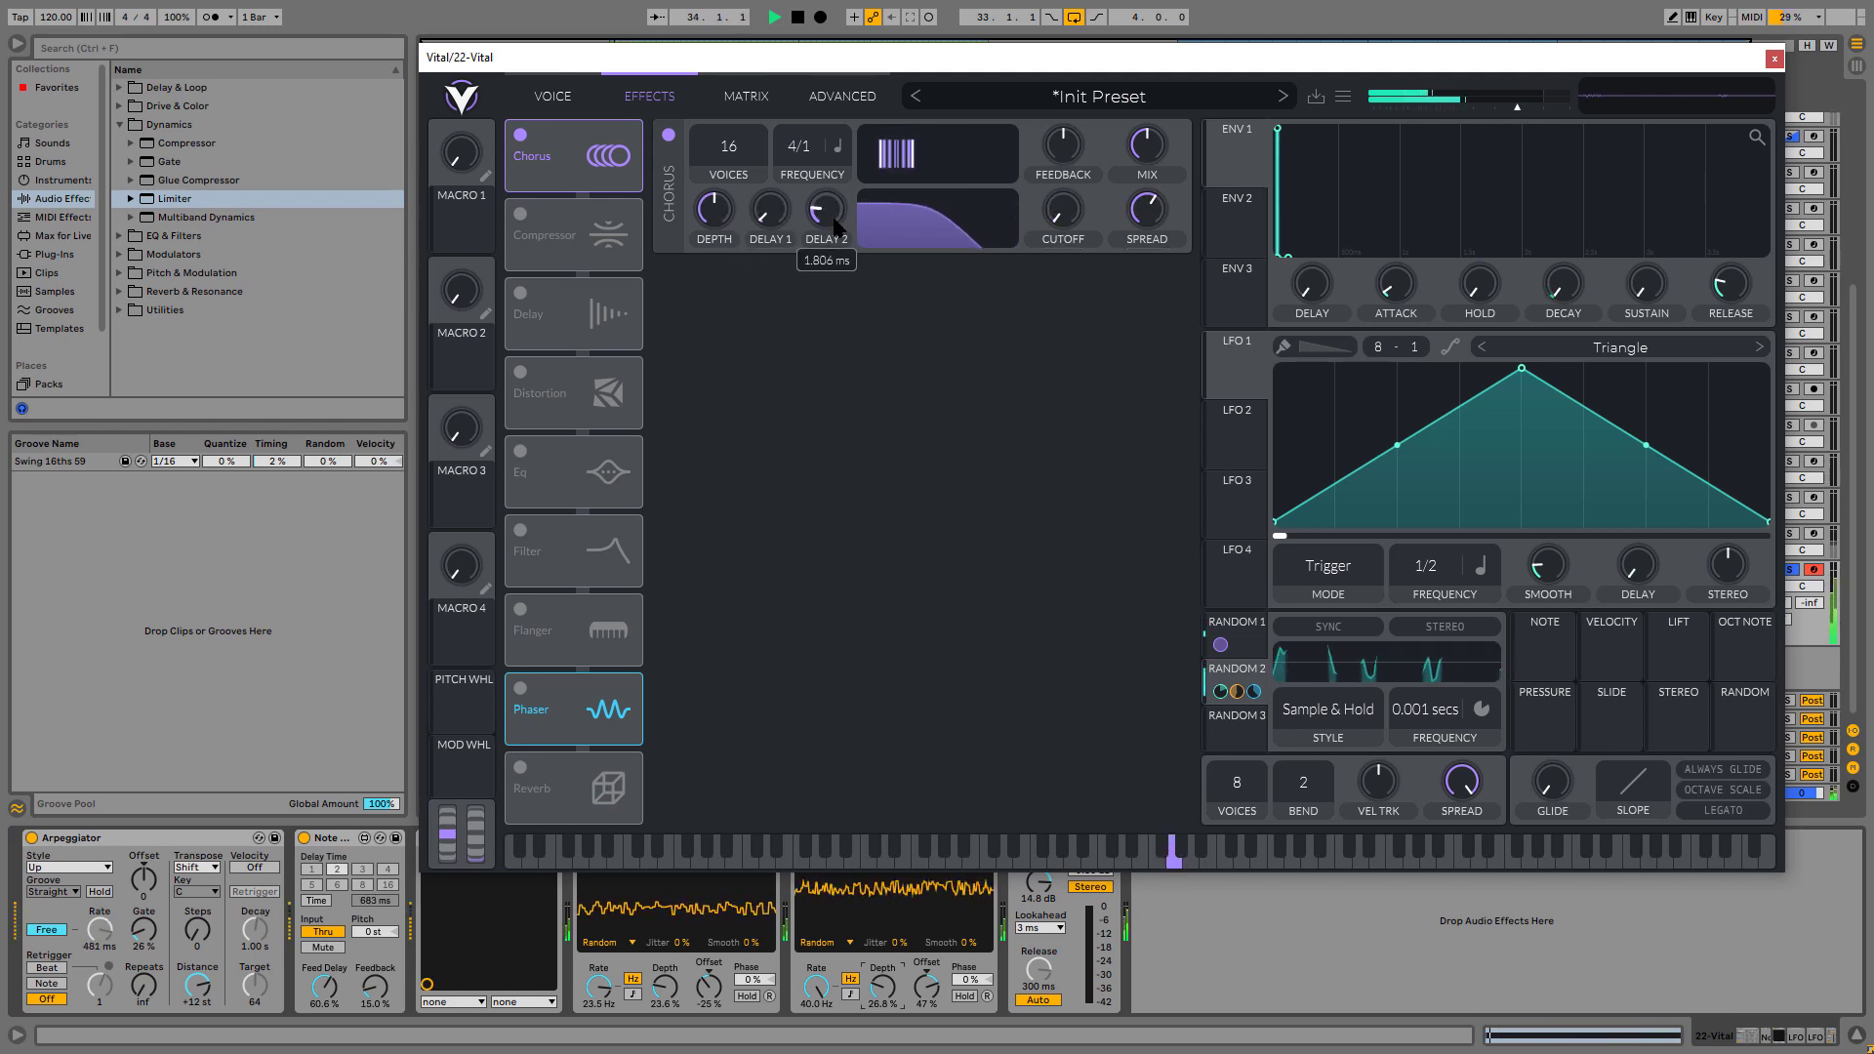
left_click(522, 135)
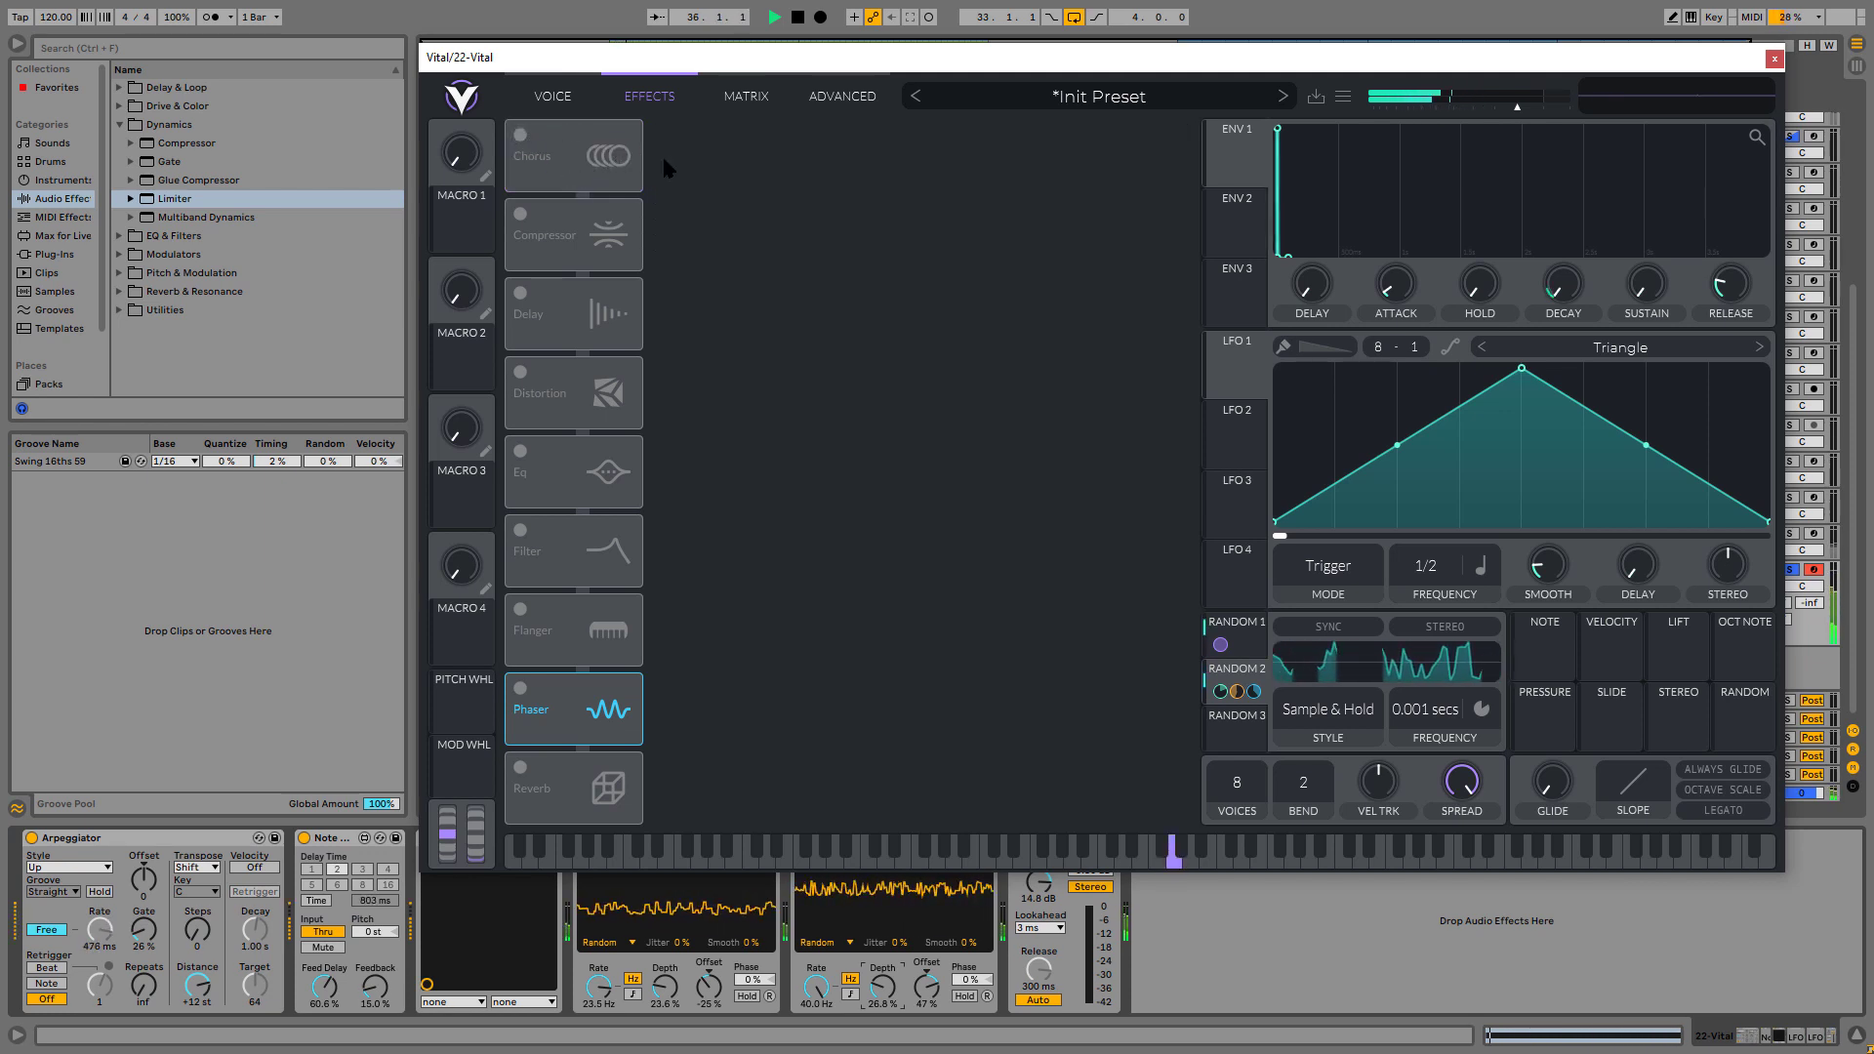
- Return to the voice settings and try Oscillator 1 alongside the white noise, then switch it off
left_click(555, 98)
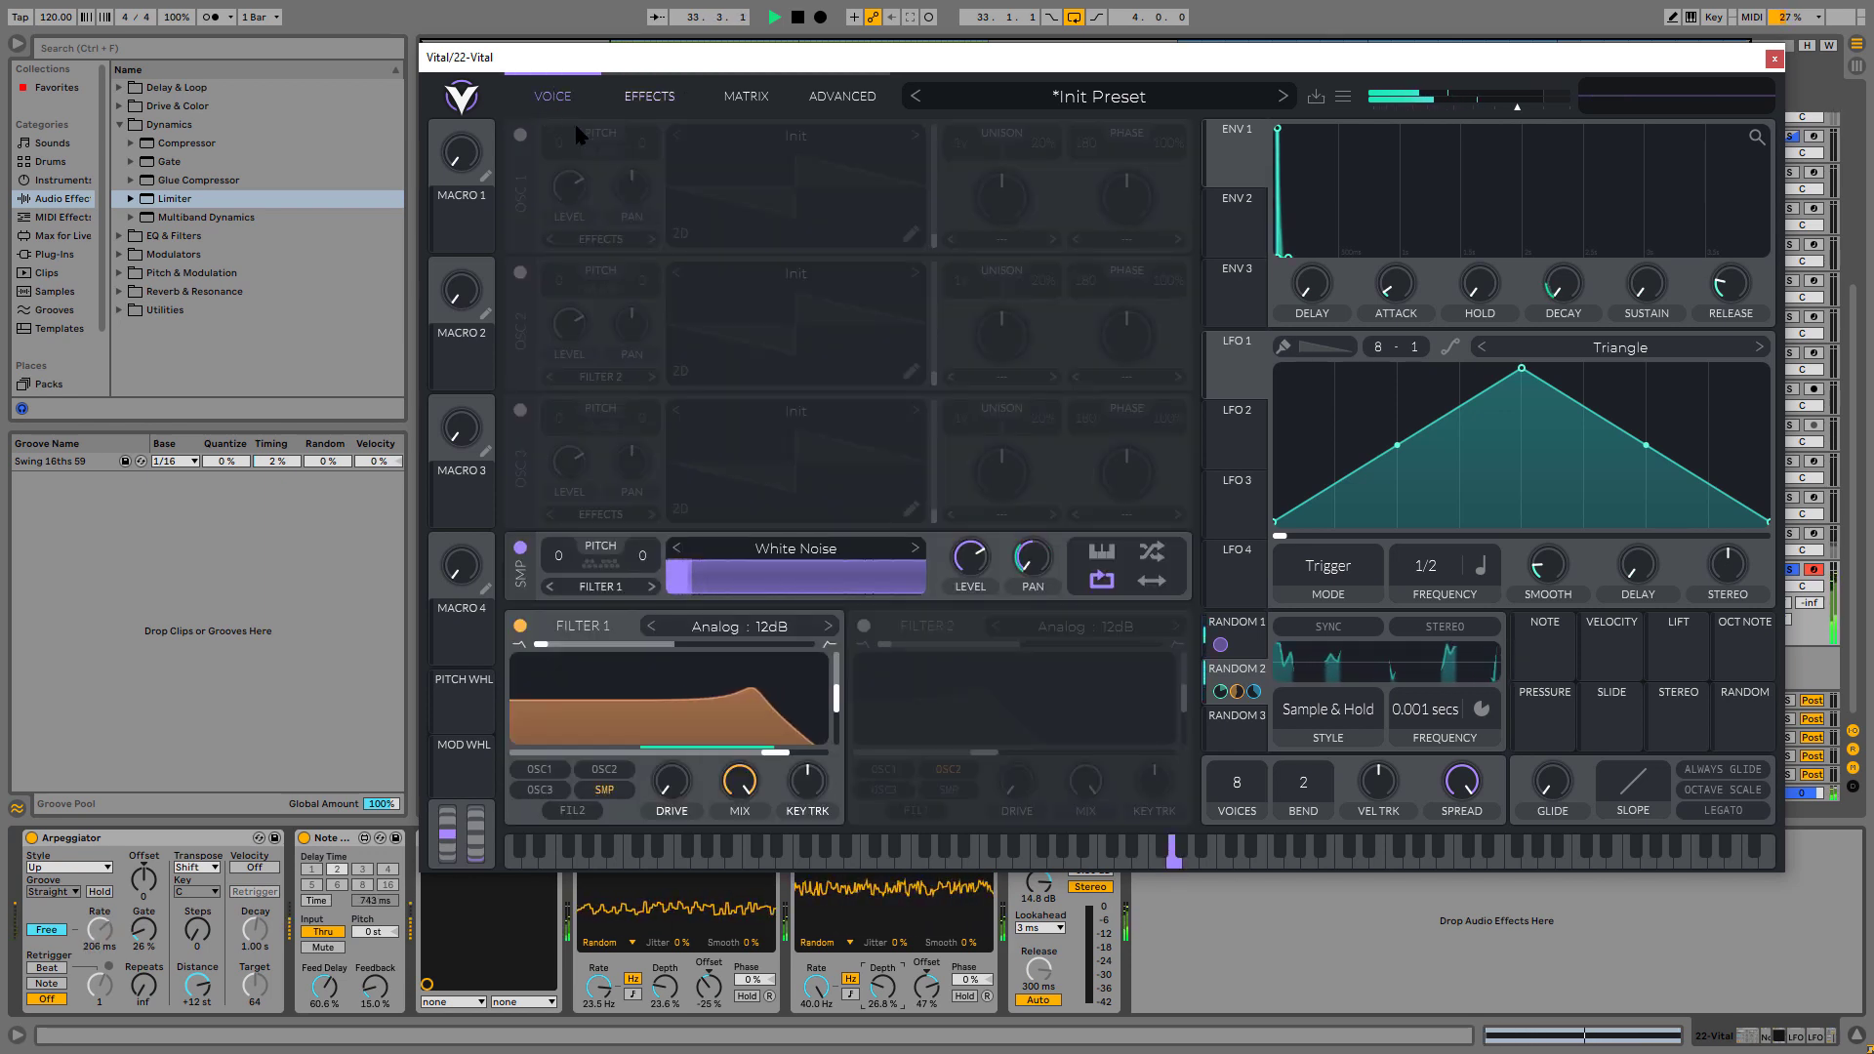
left_click(521, 136)
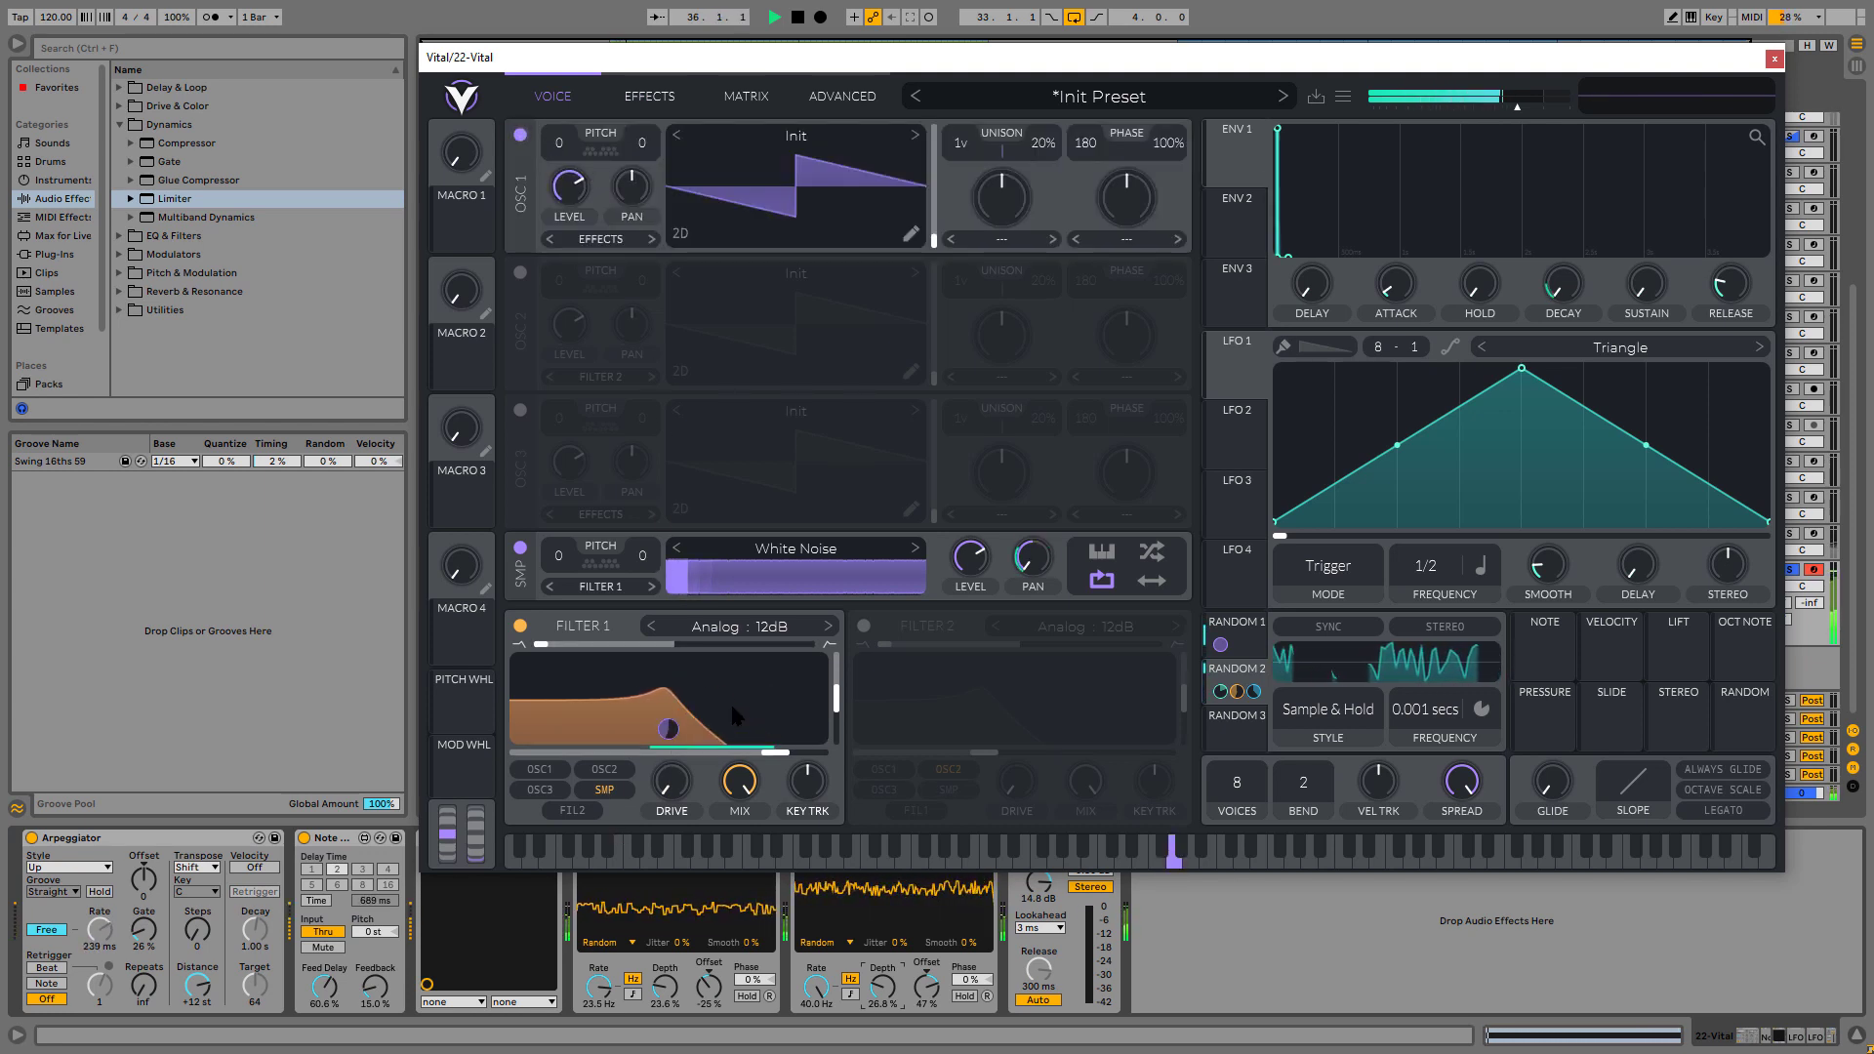
left_click(520, 135)
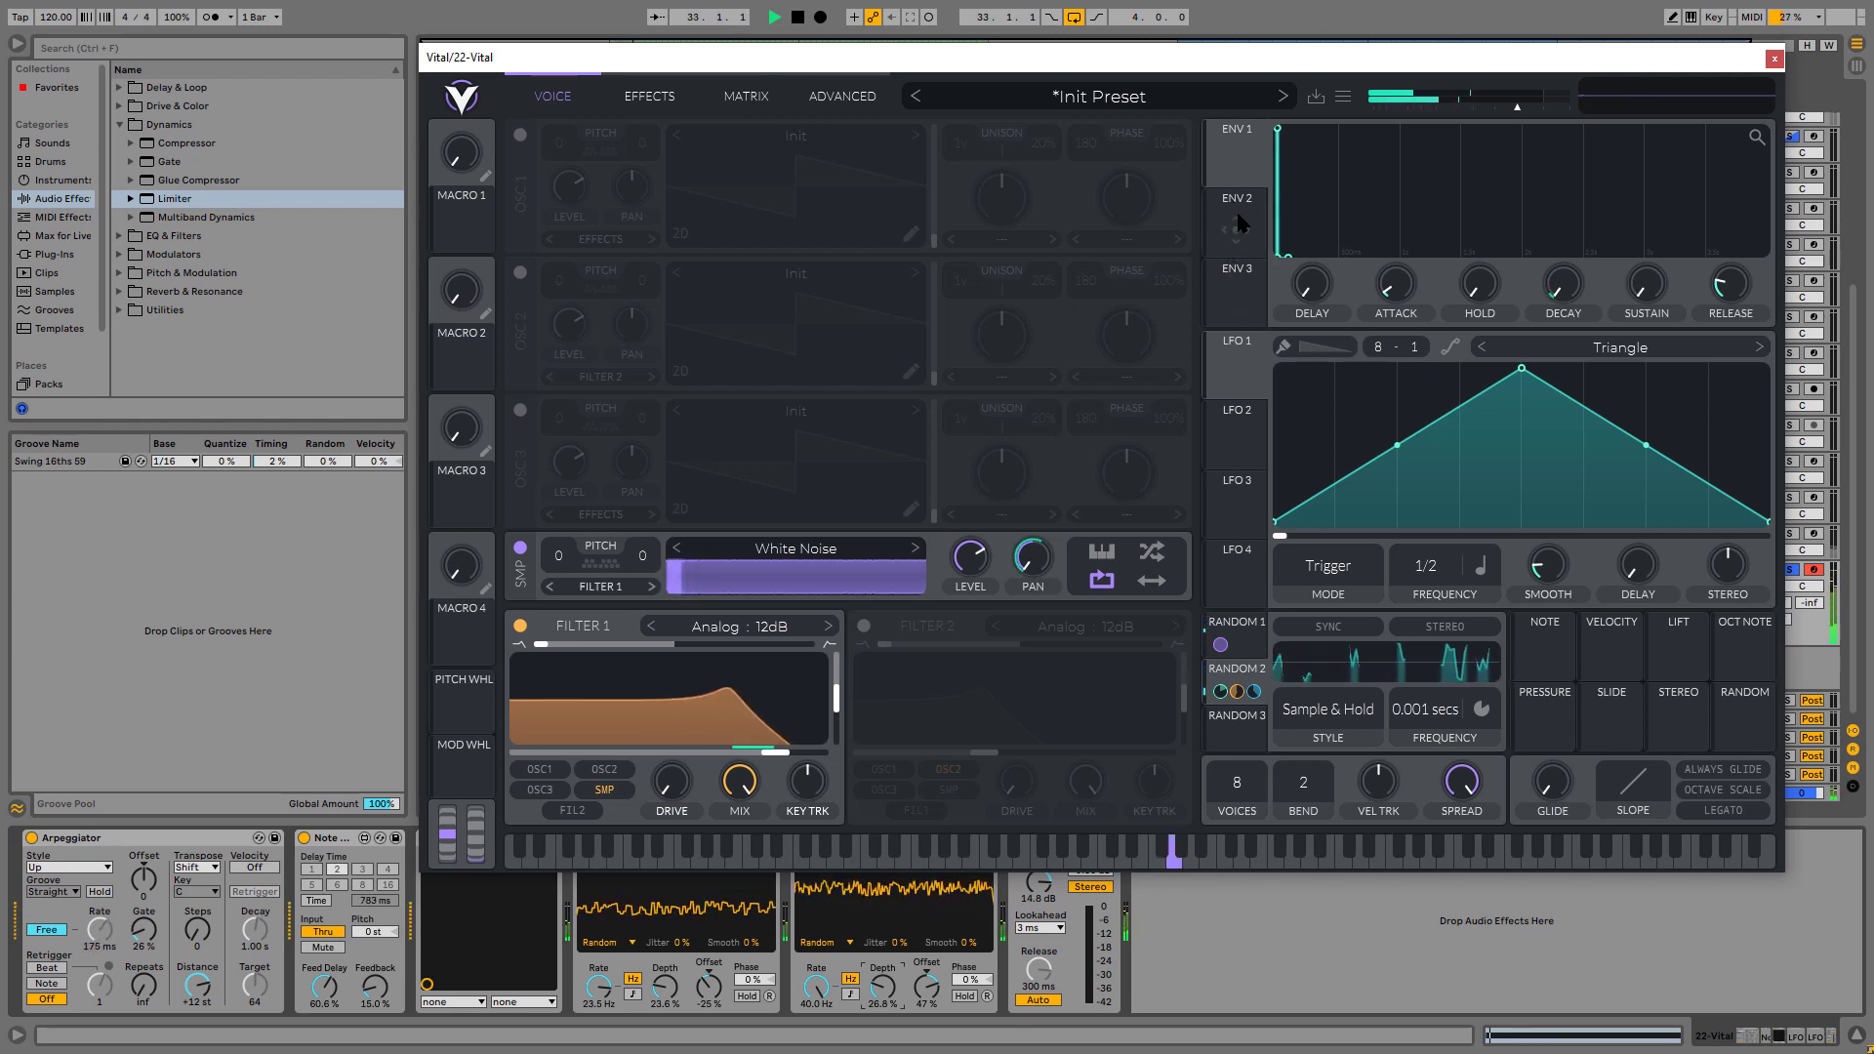
- Modulate the noise sample's level with Envelope 2 and remove Random 2's modulation from Envelope 1's decay
left_click_drag(1237, 220, 971, 566)
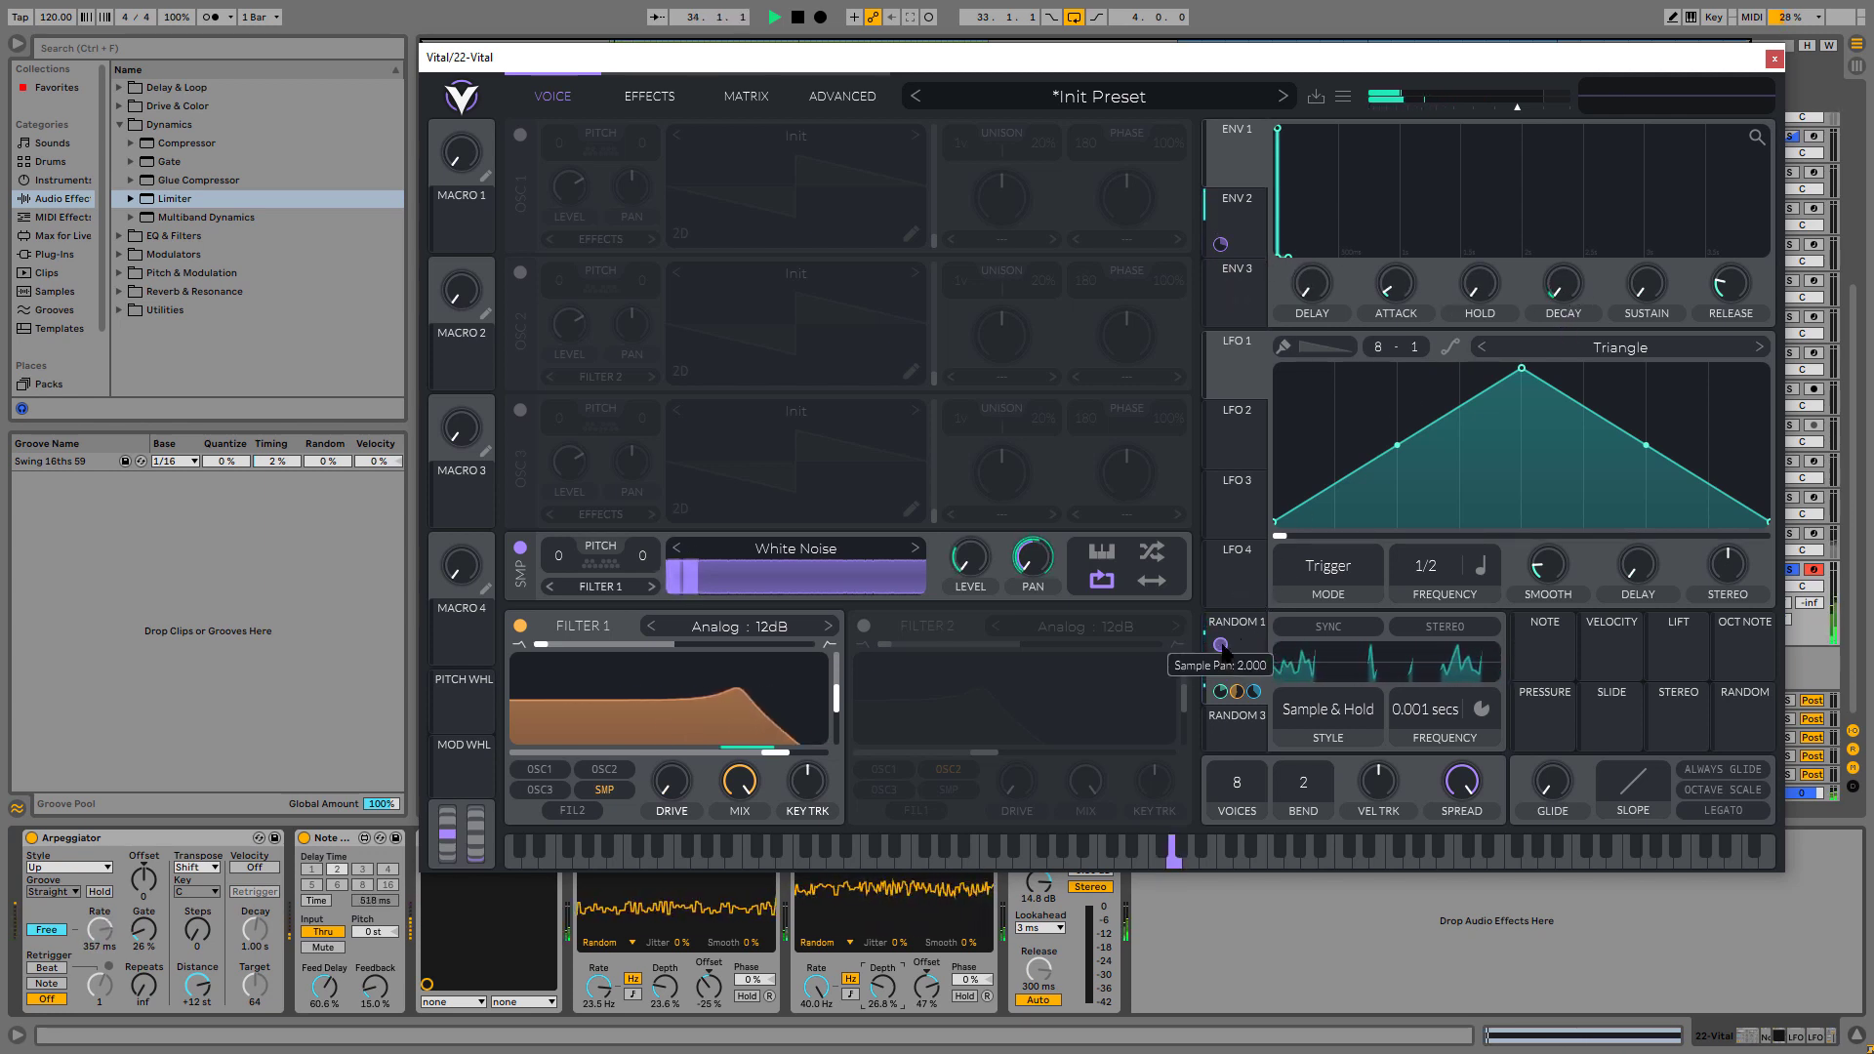
right_click(1221, 692)
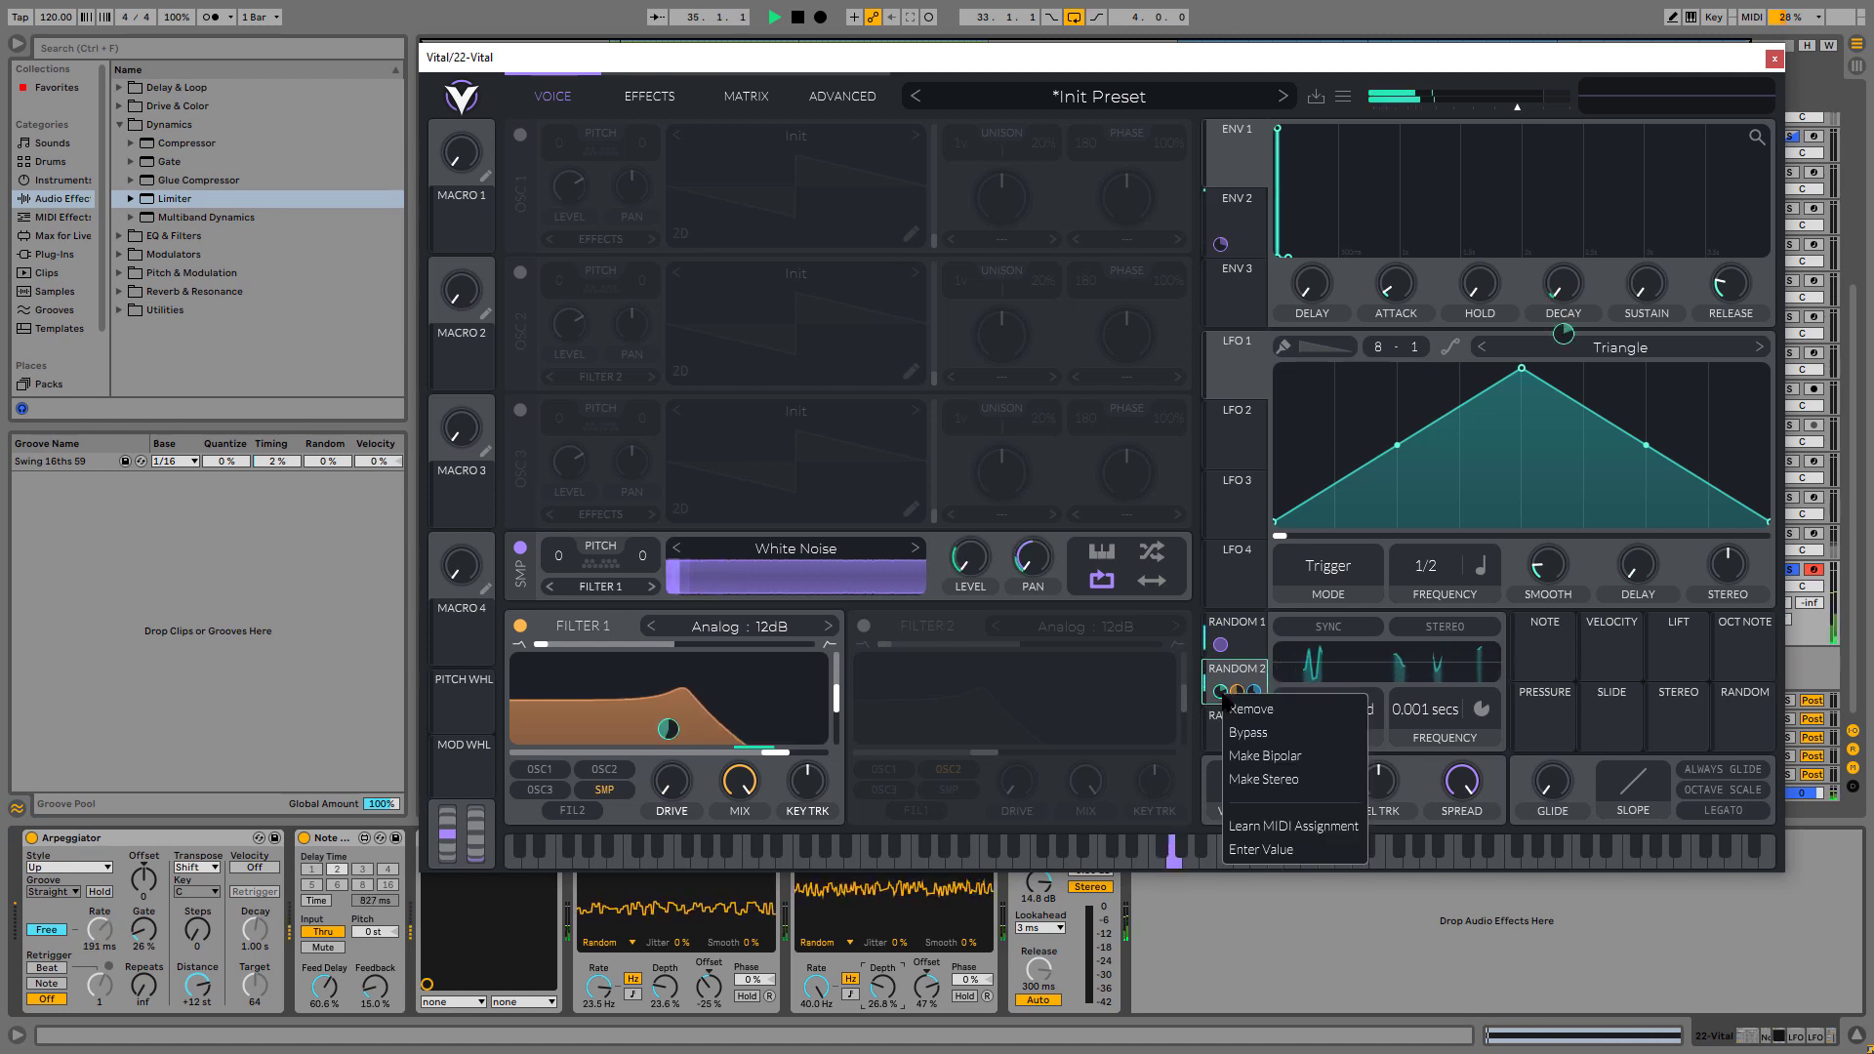
left_click(1269, 710)
- Select Envelope 2 and remove its modulation from the noise sample's level
left_click_drag(1238, 691, 1230, 208)
left_click(1230, 208)
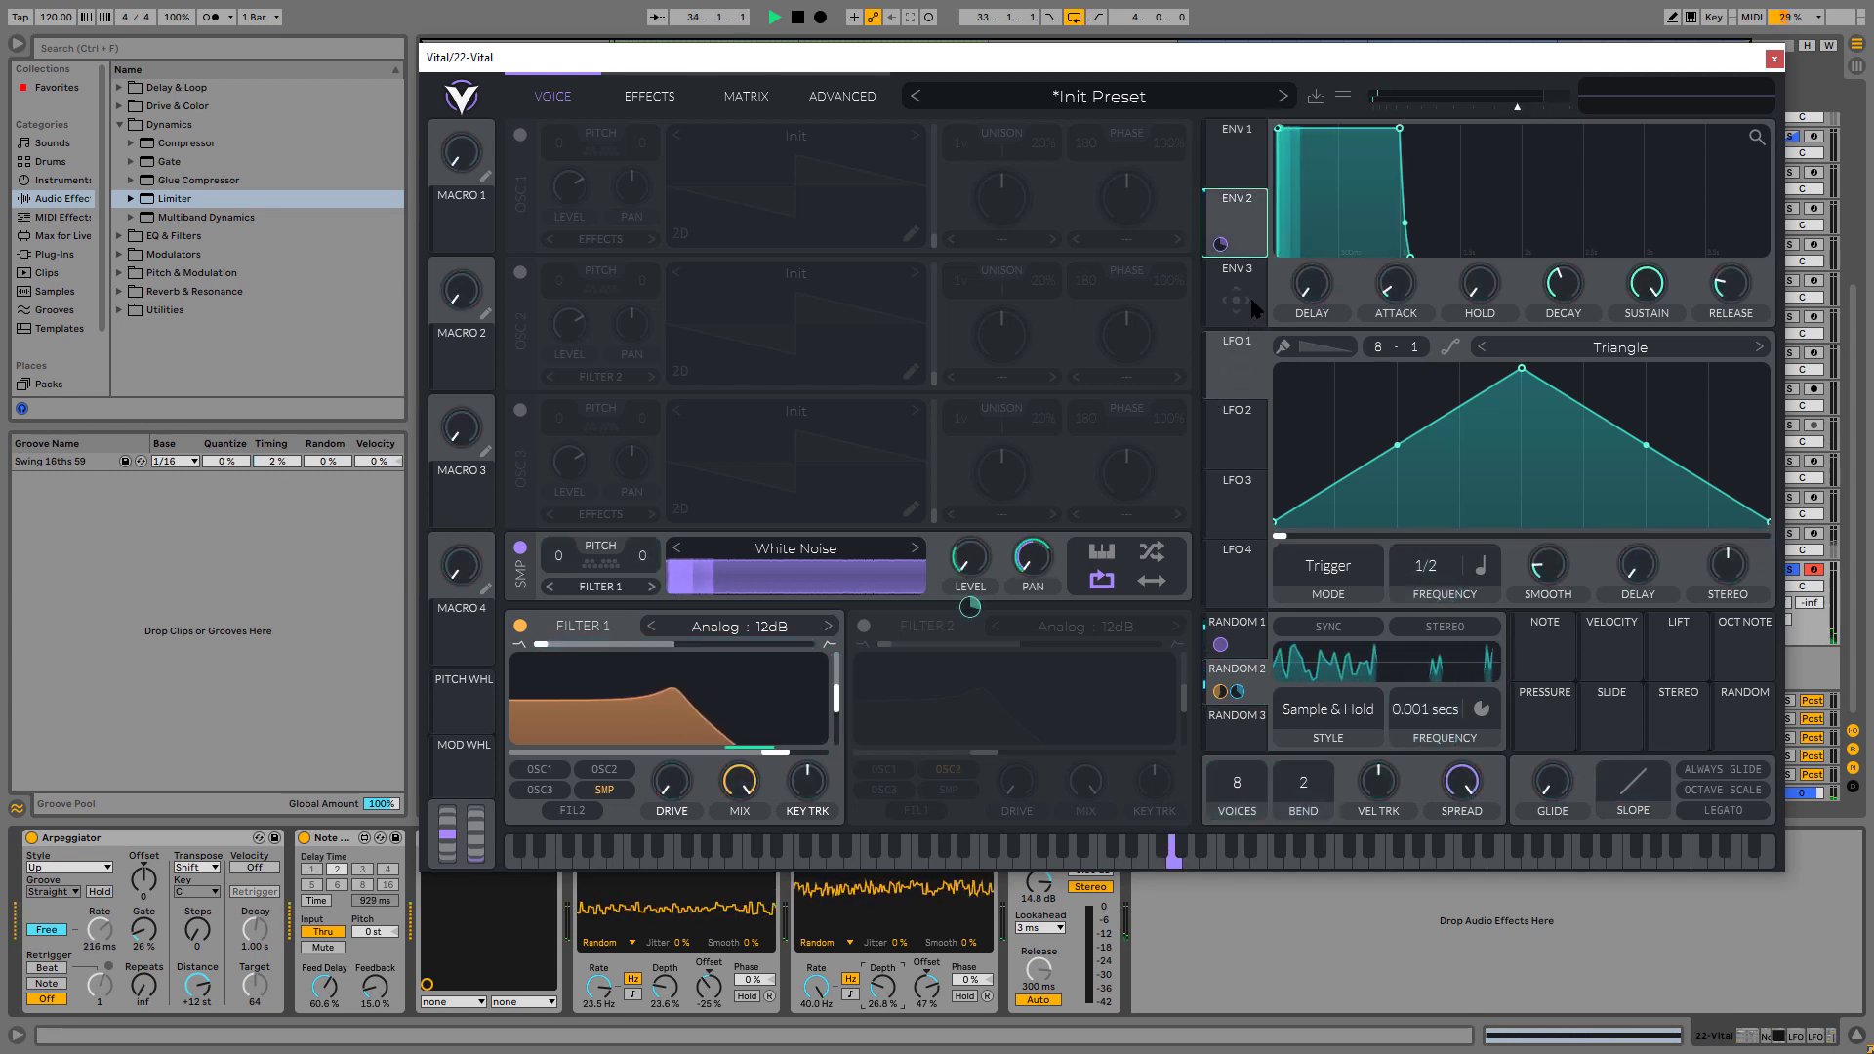
right_click(1220, 245)
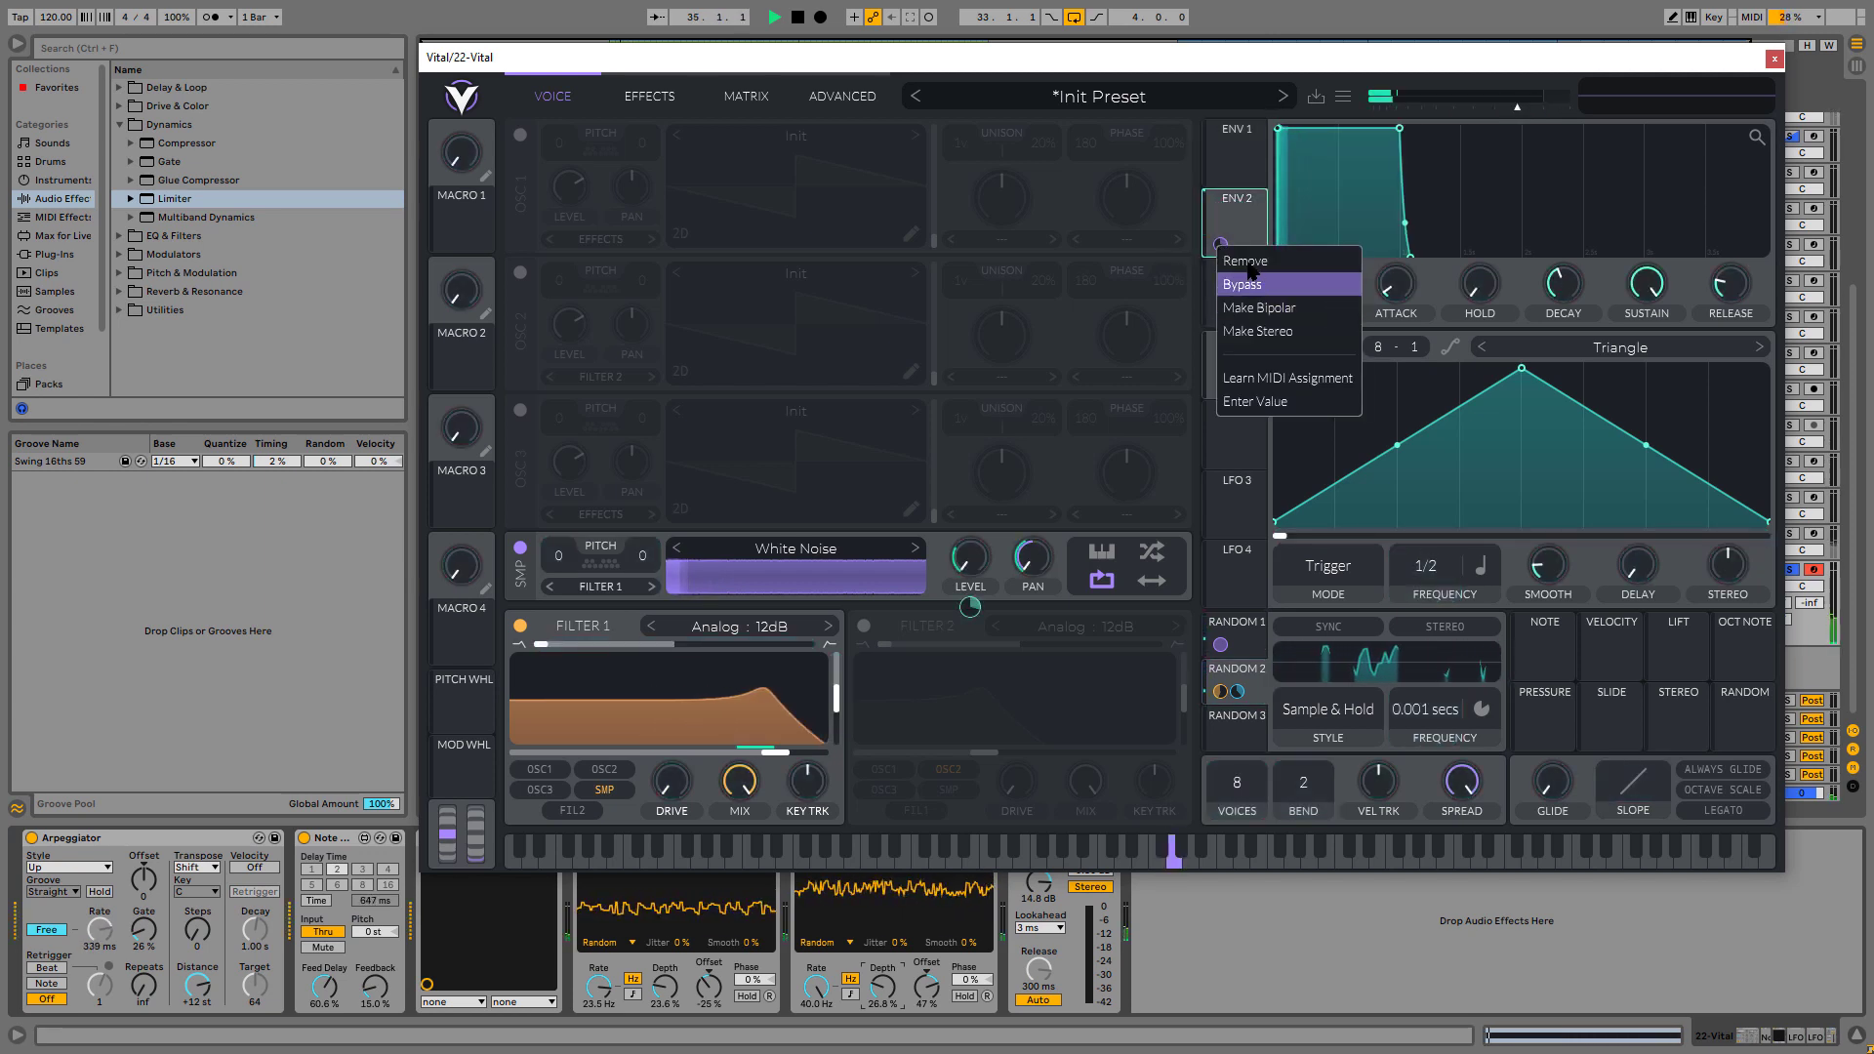
left_click(1246, 261)
- Modulate Envelope 2's decay with Random 2 and lower the envelope's decay and sustain
left_click(1250, 667)
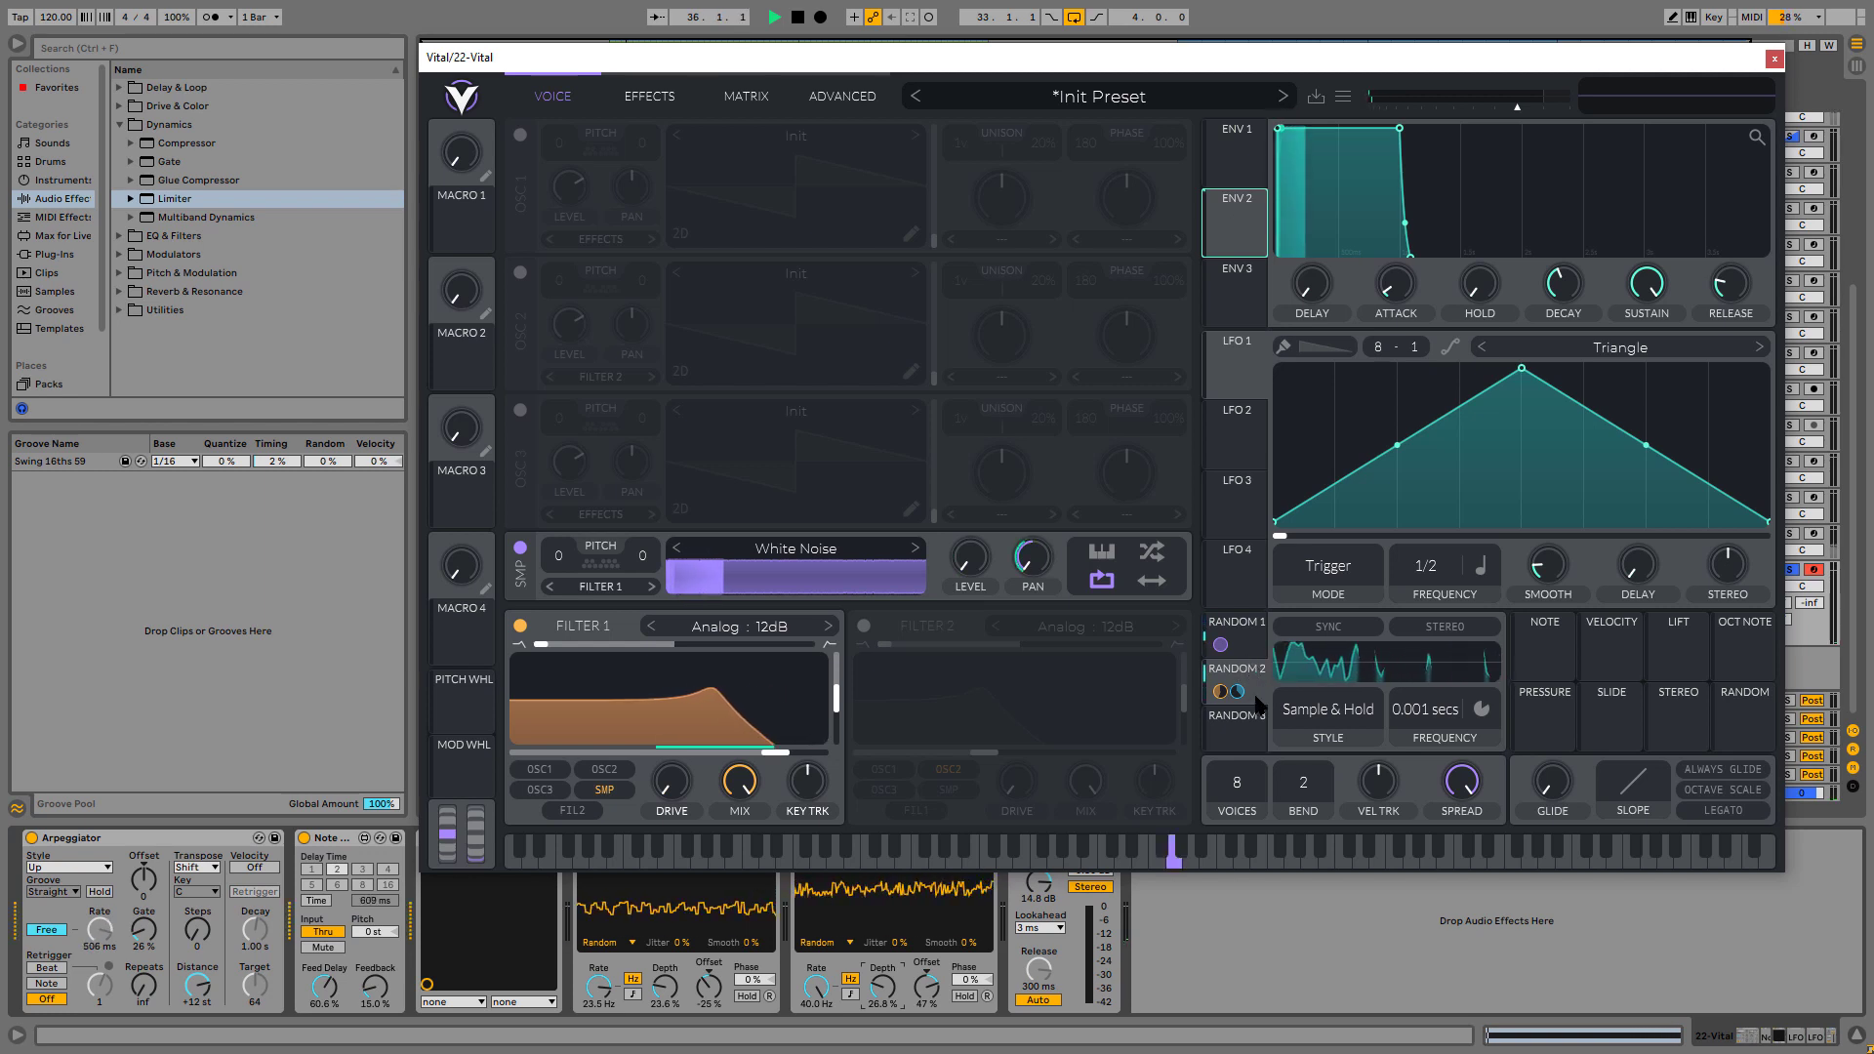
left_click_drag(1253, 691, 1562, 297)
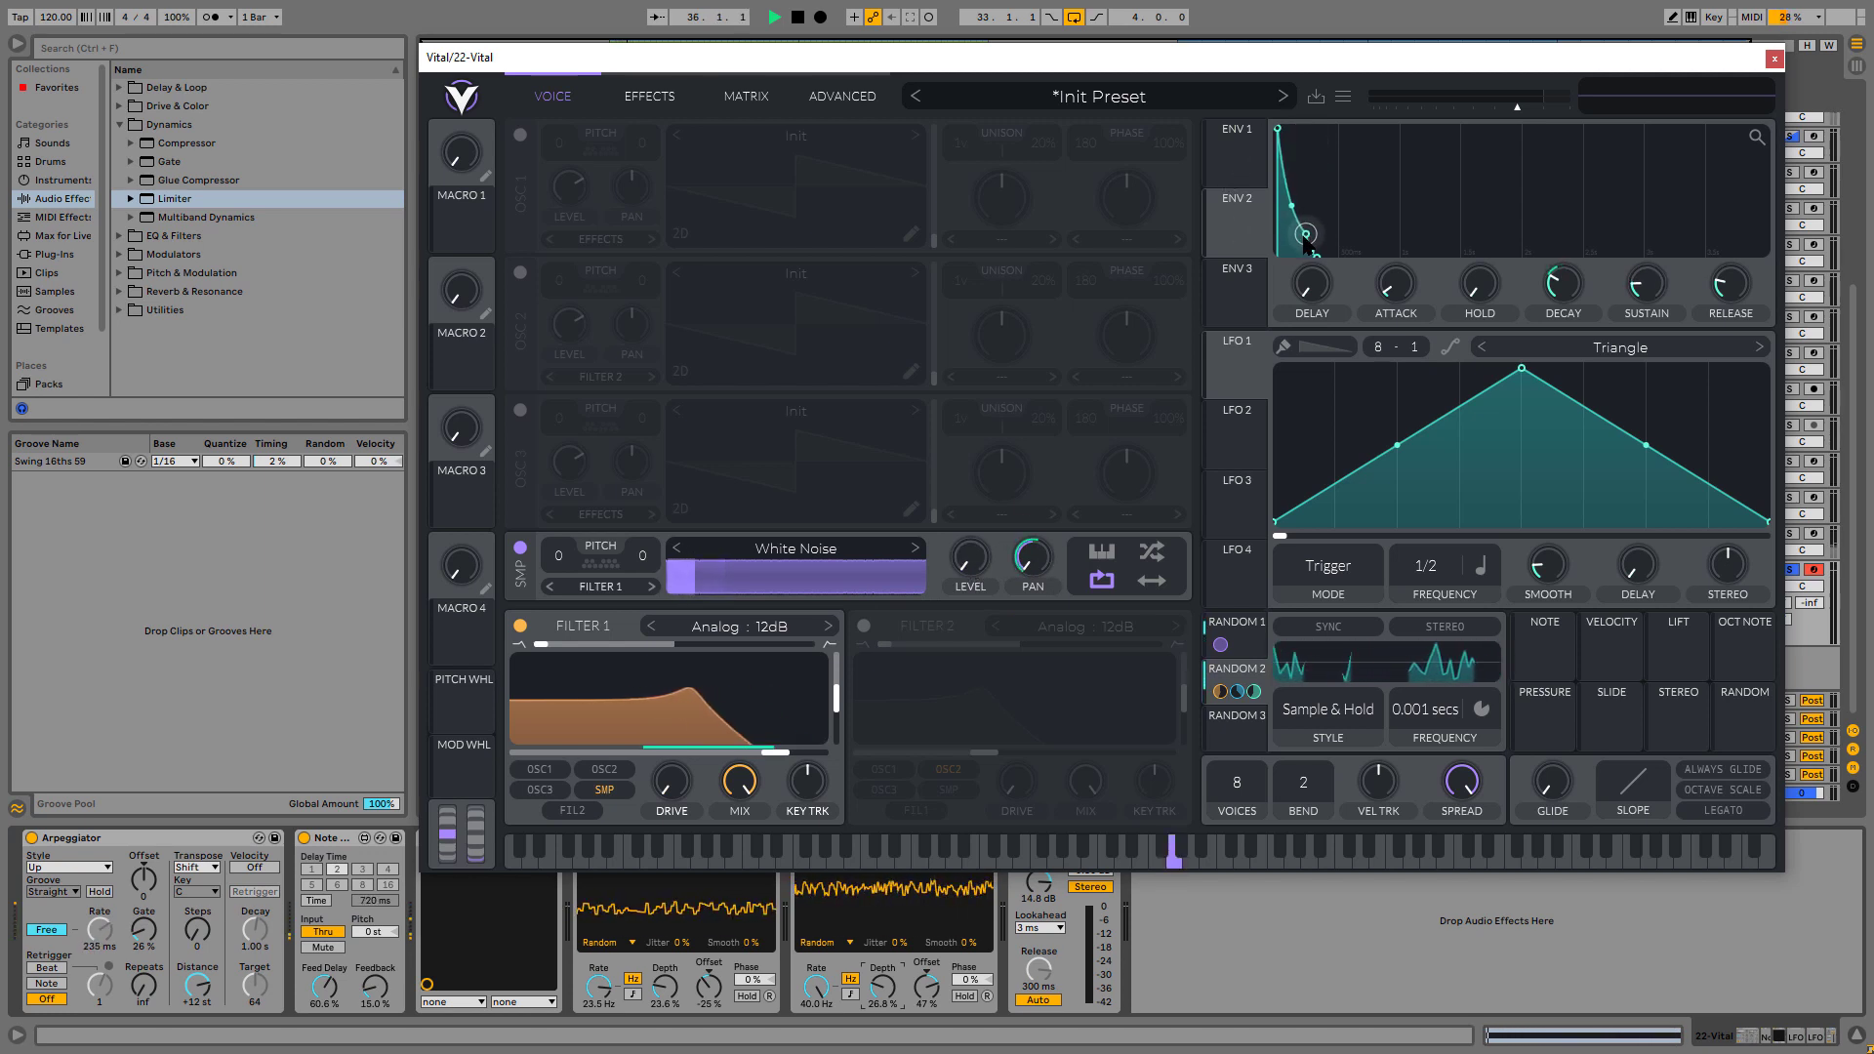
- Select Envelope 1 and raise its hold and decay
mouse_move(1219, 144)
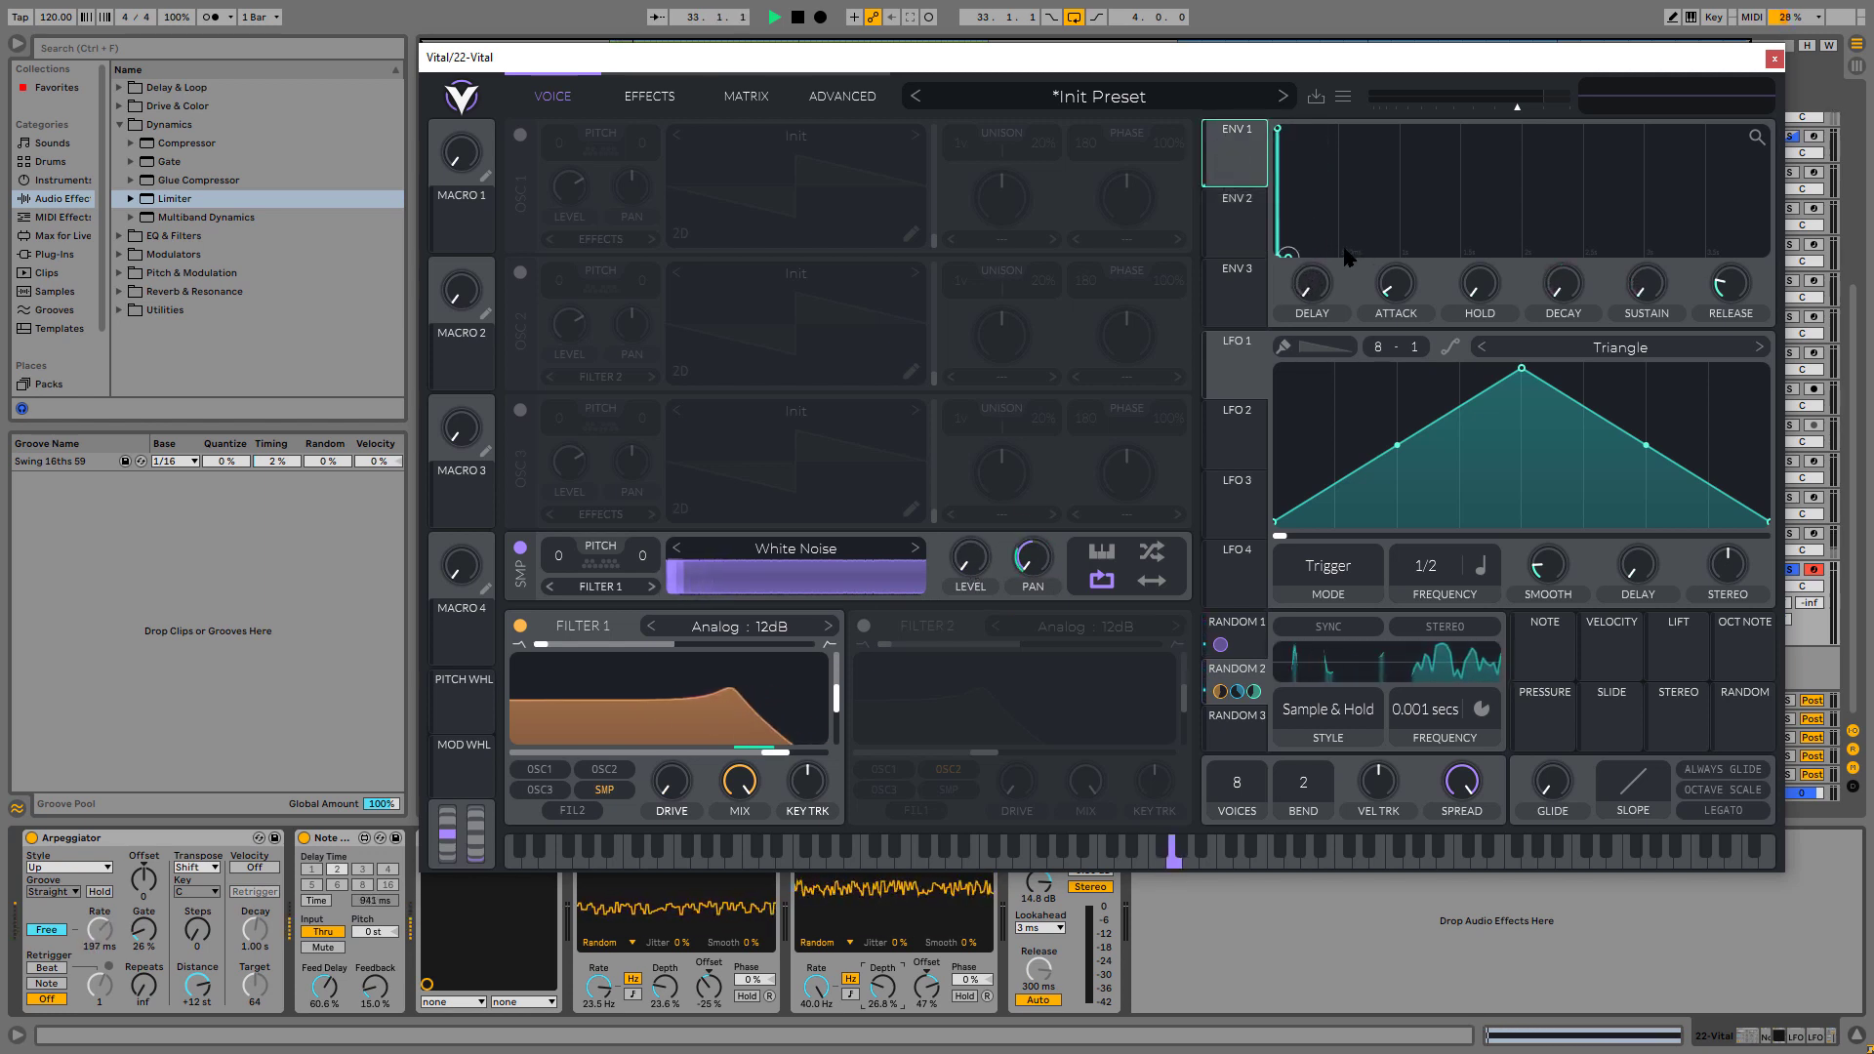
left_click_drag(1483, 290, 1485, 197)
left_click_drag(1552, 278, 1540, 191)
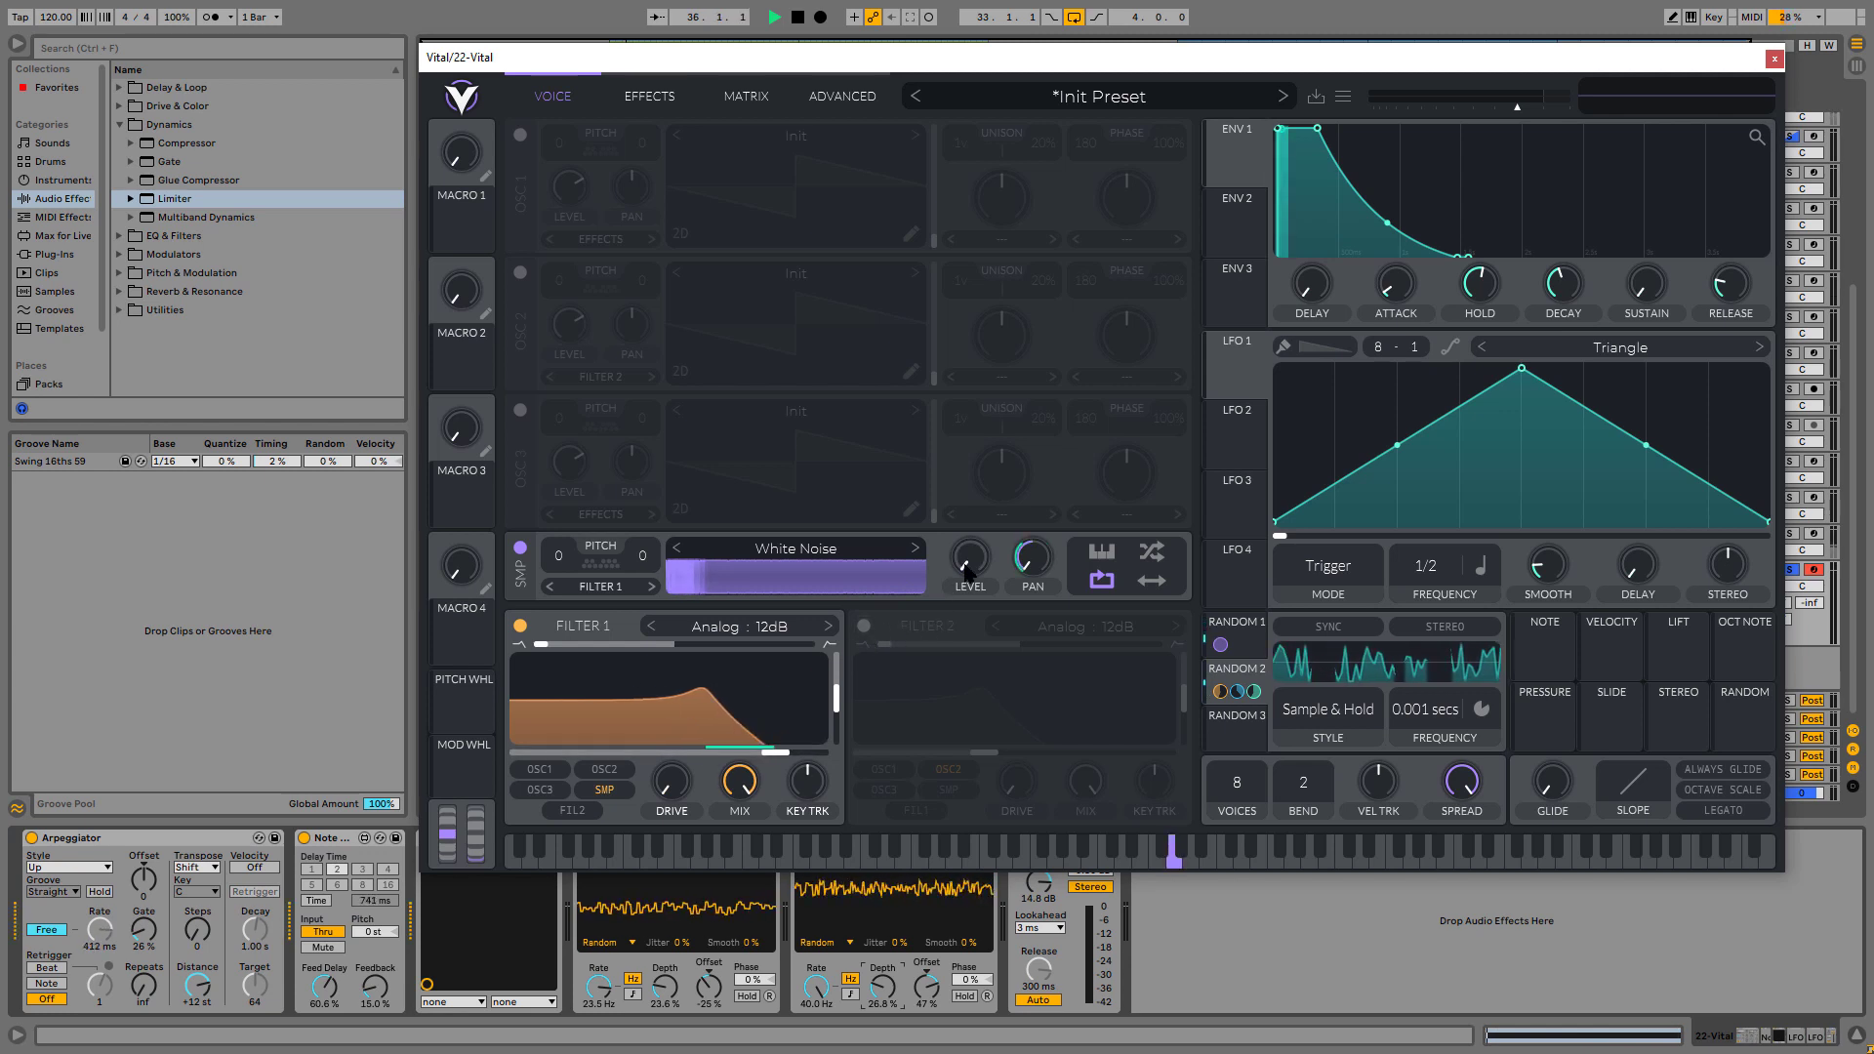
- Keep the noise sample's base level at zero and modulate that level with Envelope 2
left_click_drag(969, 558, 1010, 520)
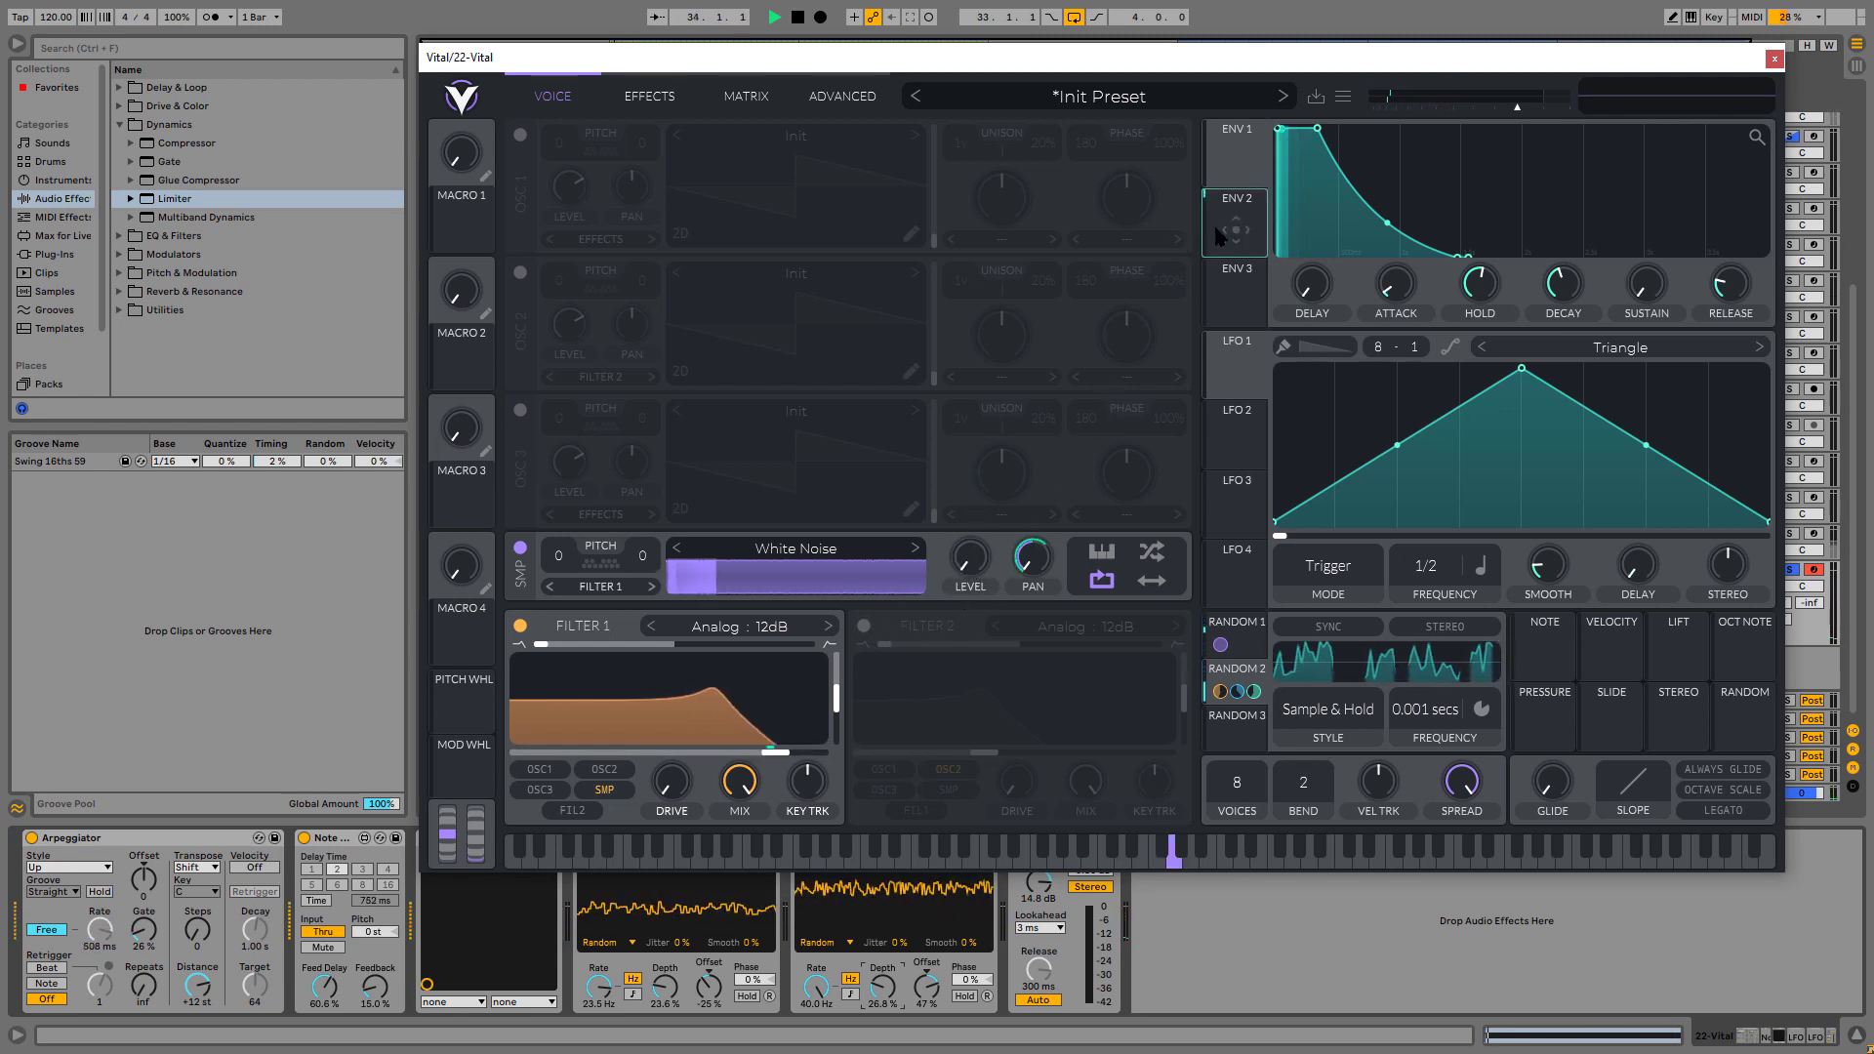
left_click_drag(1232, 232, 966, 558)
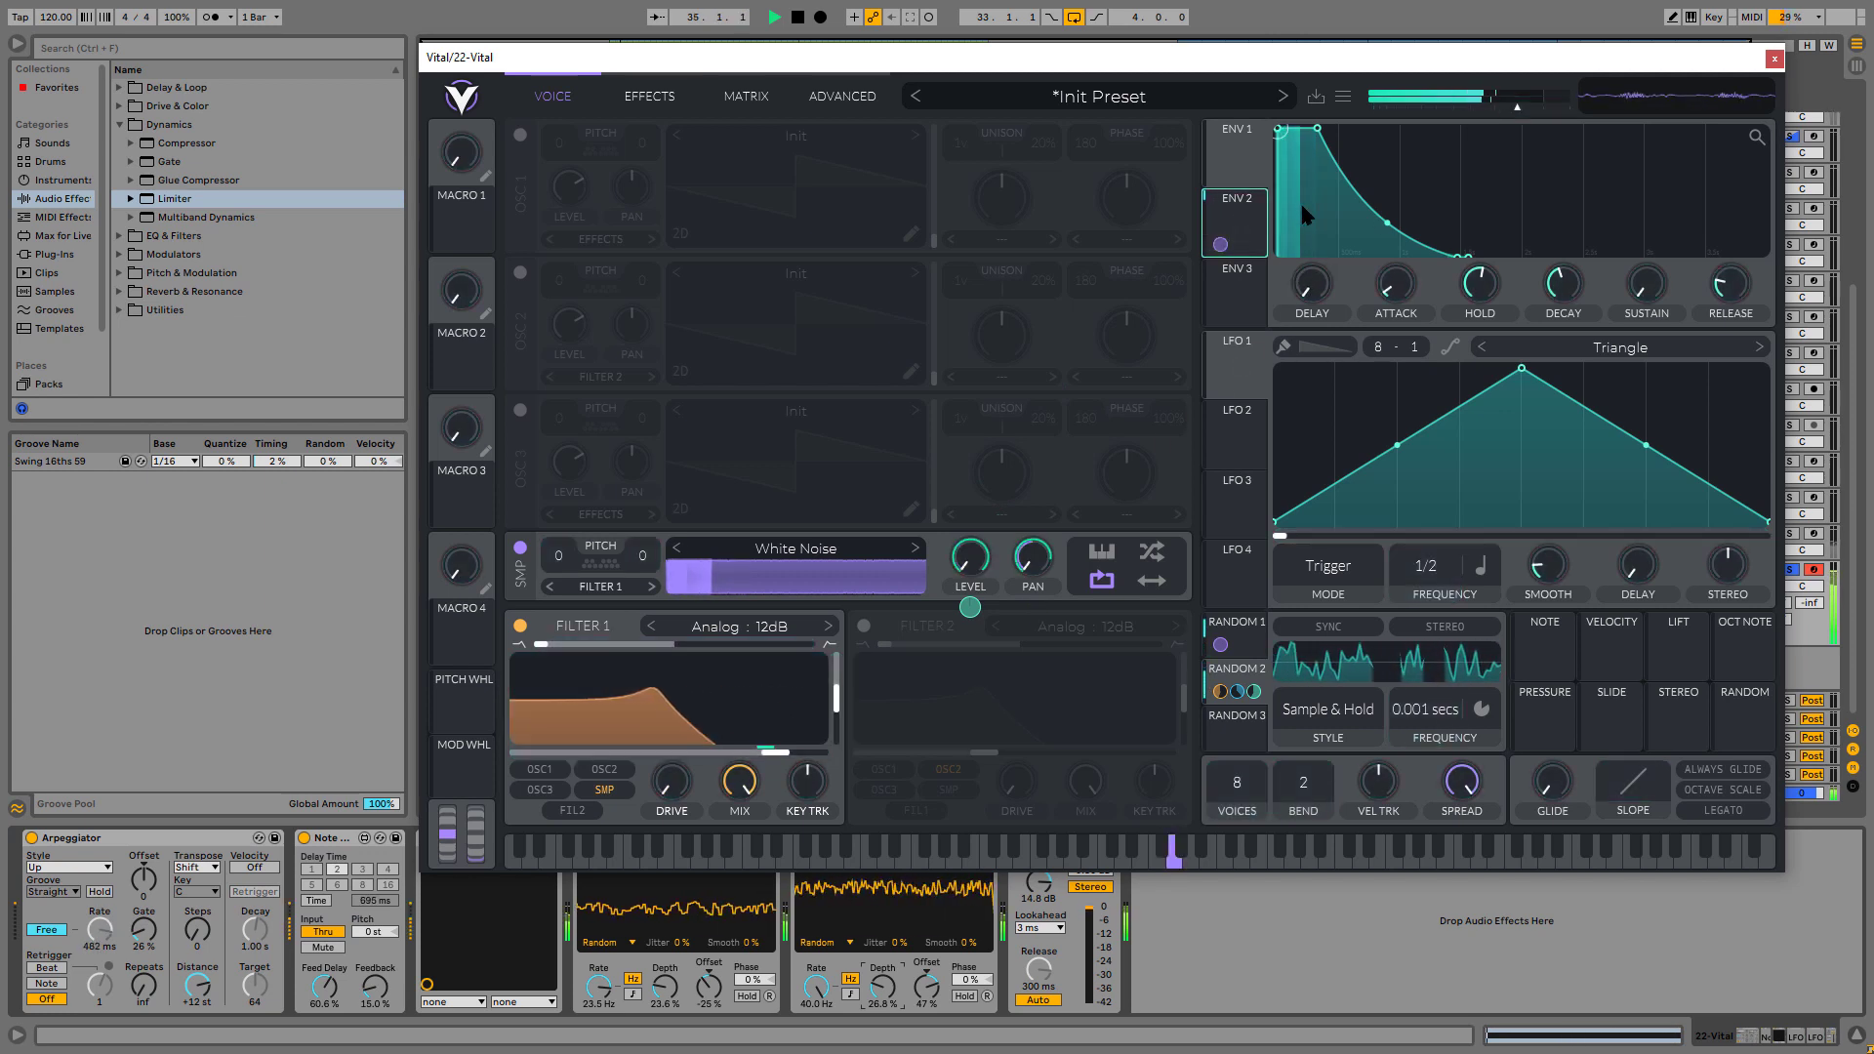
- Bring Envelope 1's hold down to zero and its decay down to 0.000 secs
left_click_drag(1317, 130, 1279, 233)
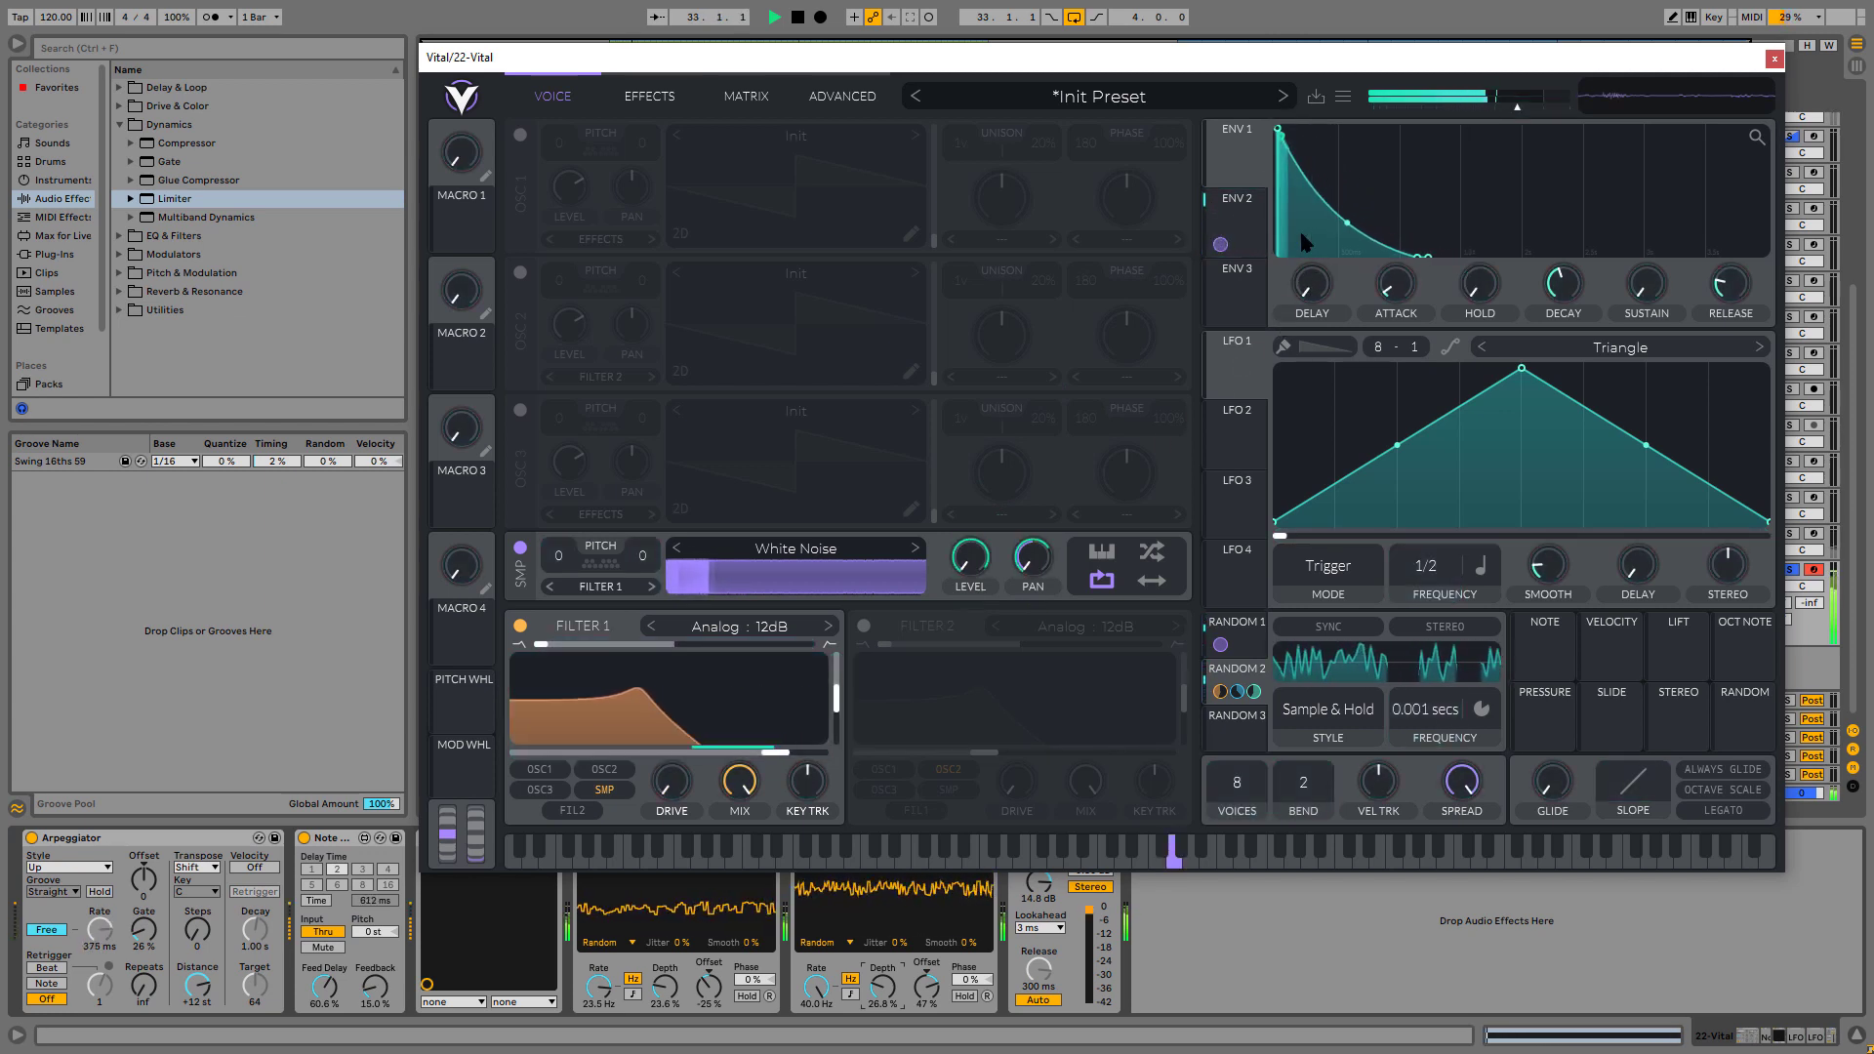
left_click_drag(1561, 285, 1546, 389)
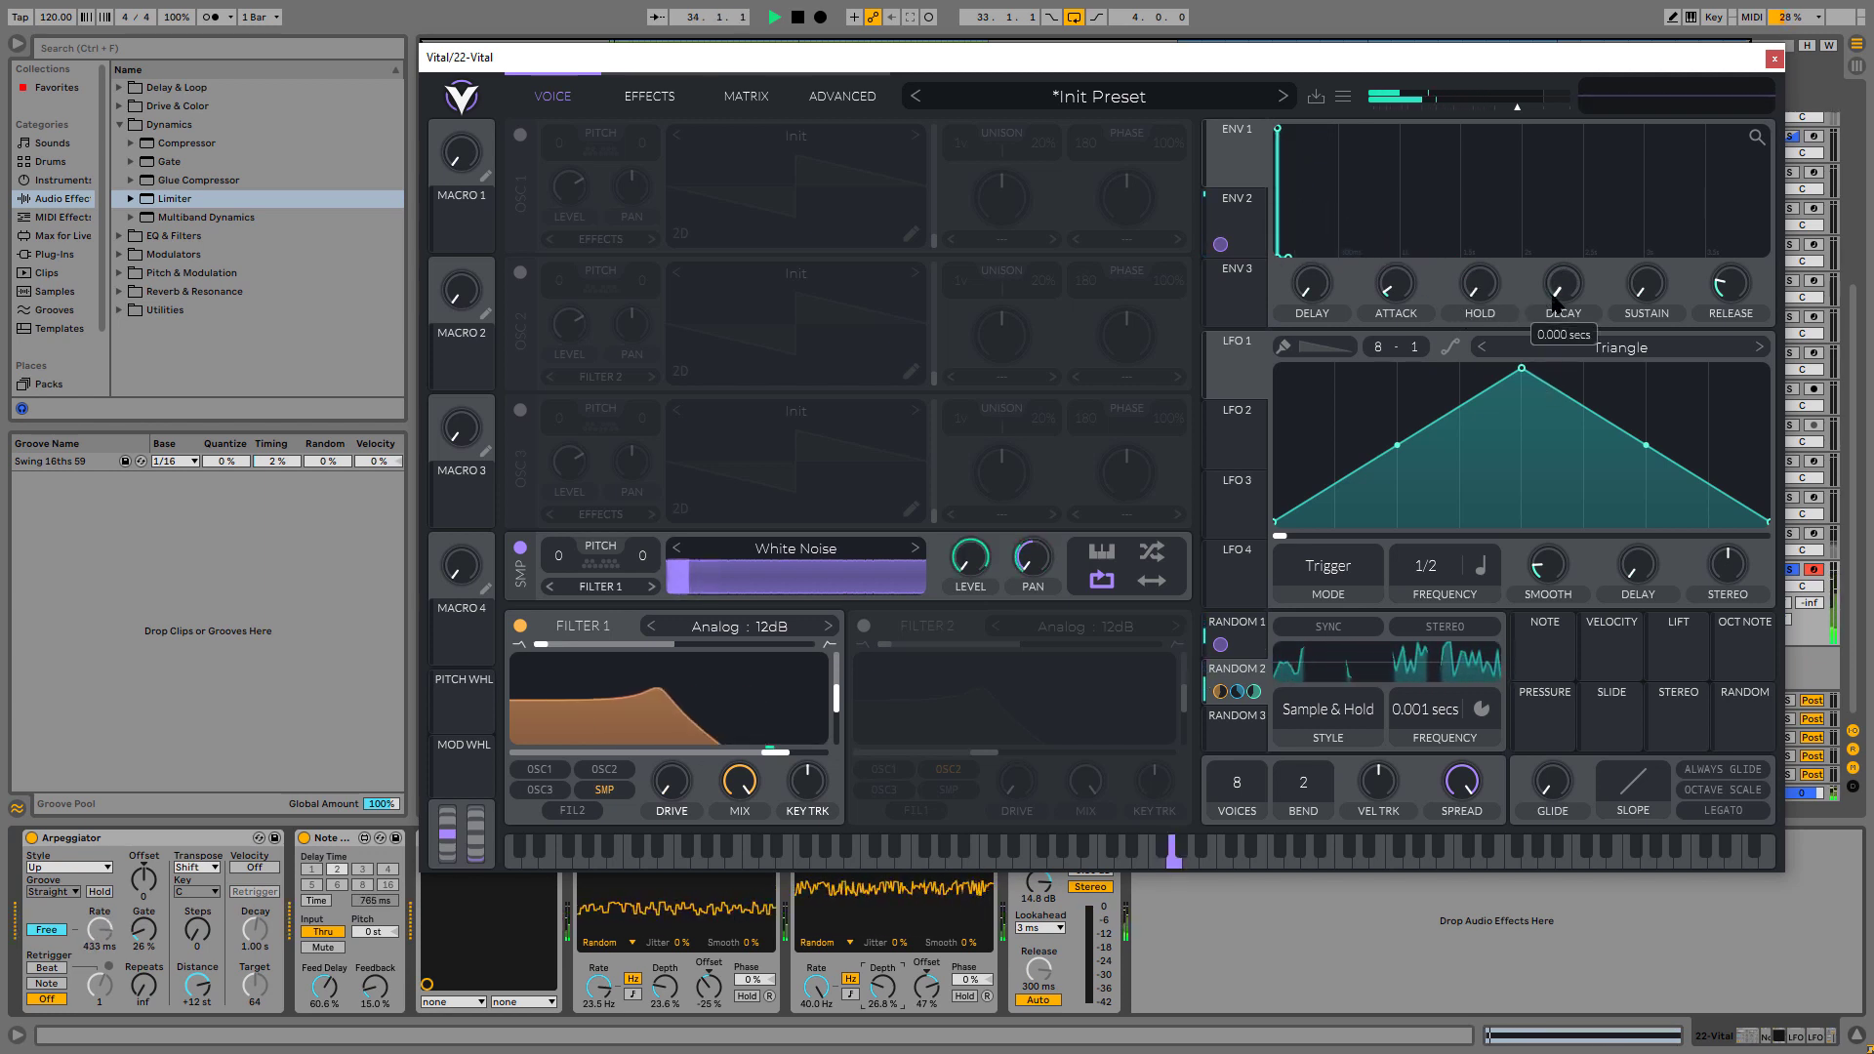
left_click_drag(1288, 253, 1347, 262)
- Select Envelope 2, reduce Random 2's modulation of its decay to 0.049, and shorten the envelope's decay
left_click(1239, 221)
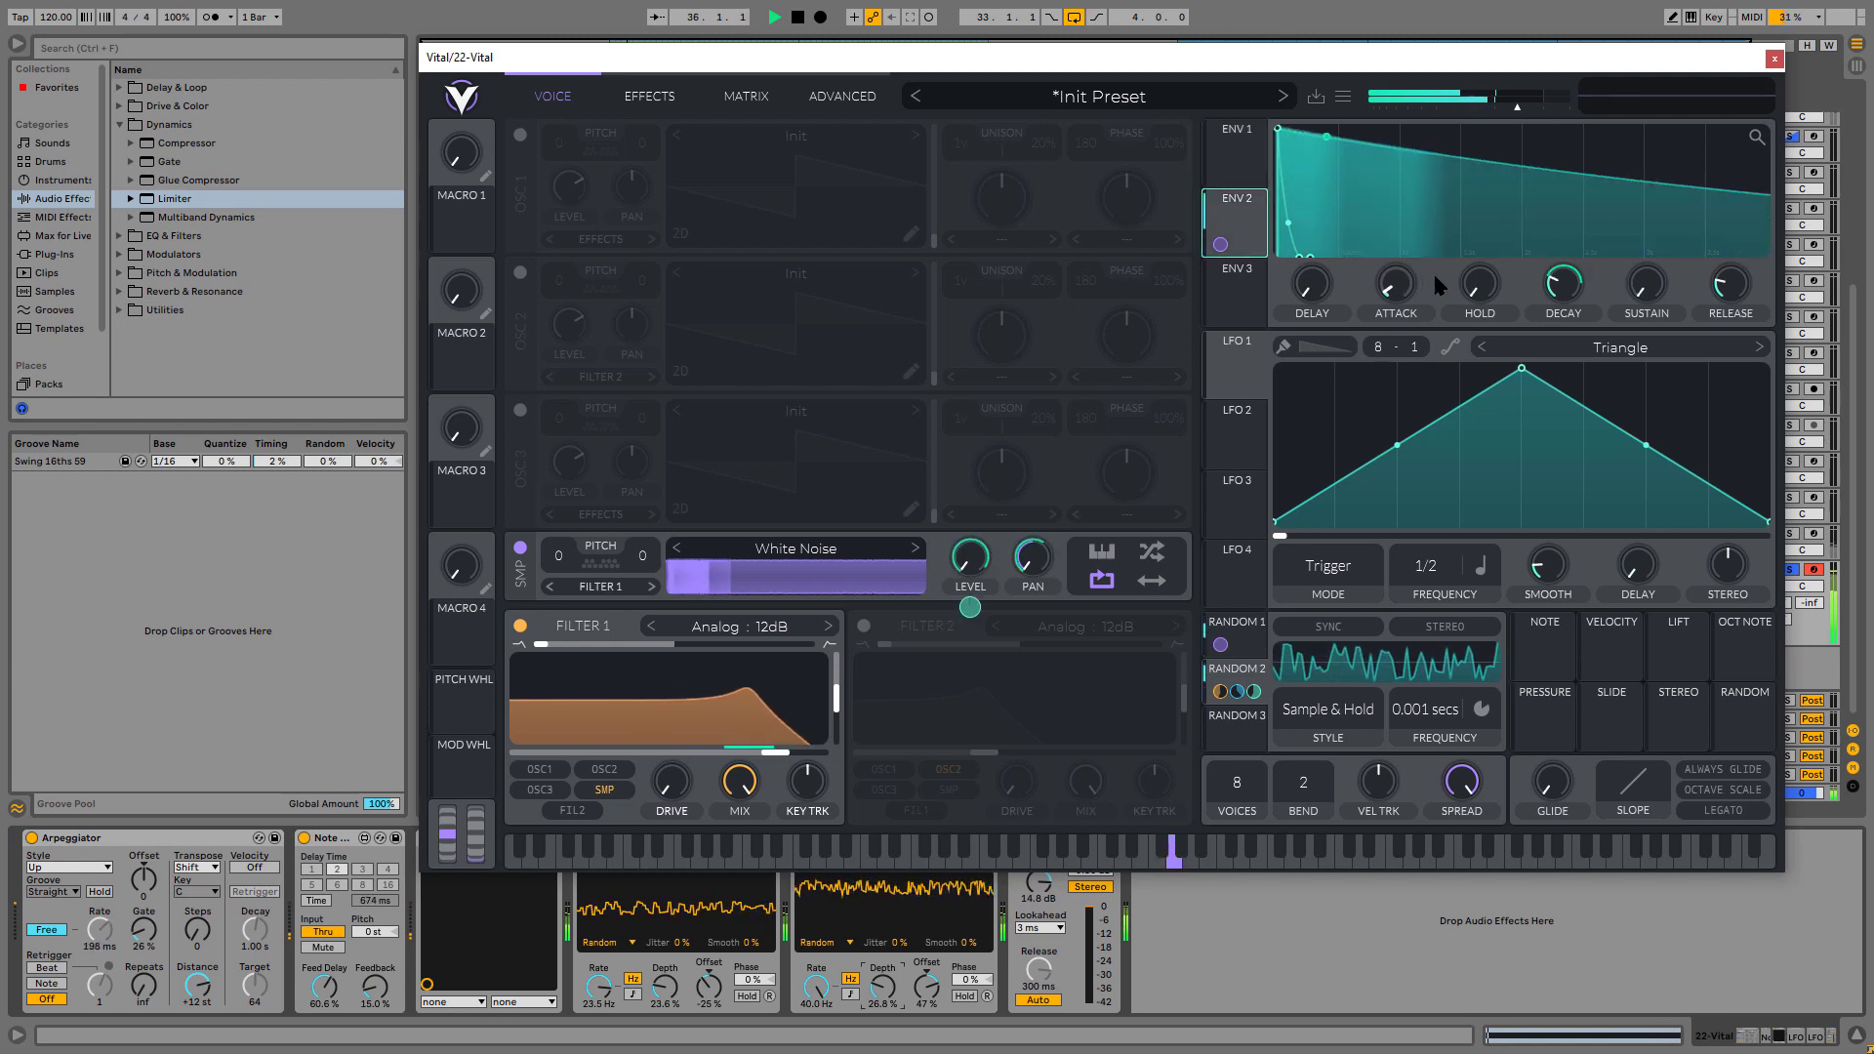
mouse_move(1561, 287)
left_mouse_down()
mouse_move(1557, 310)
mouse_move(1561, 256)
left_mouse_up()
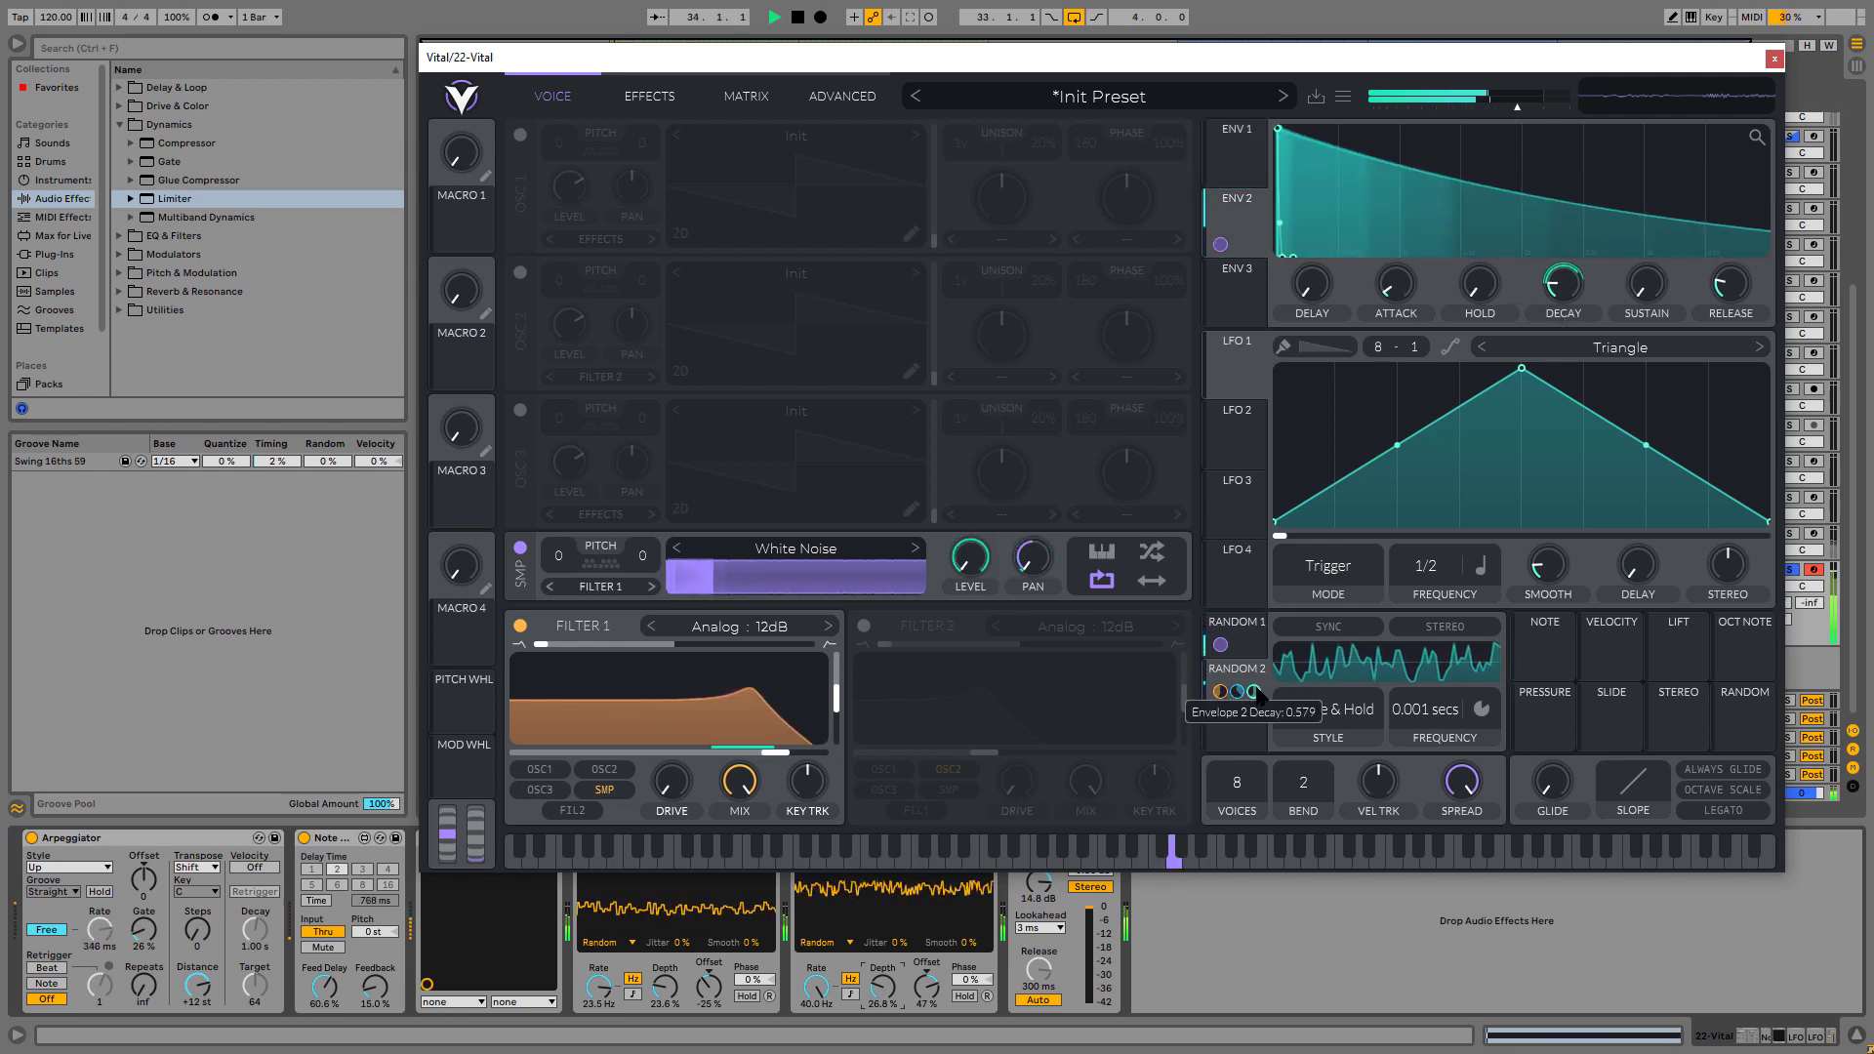
left_click_drag(1253, 692, 1253, 742)
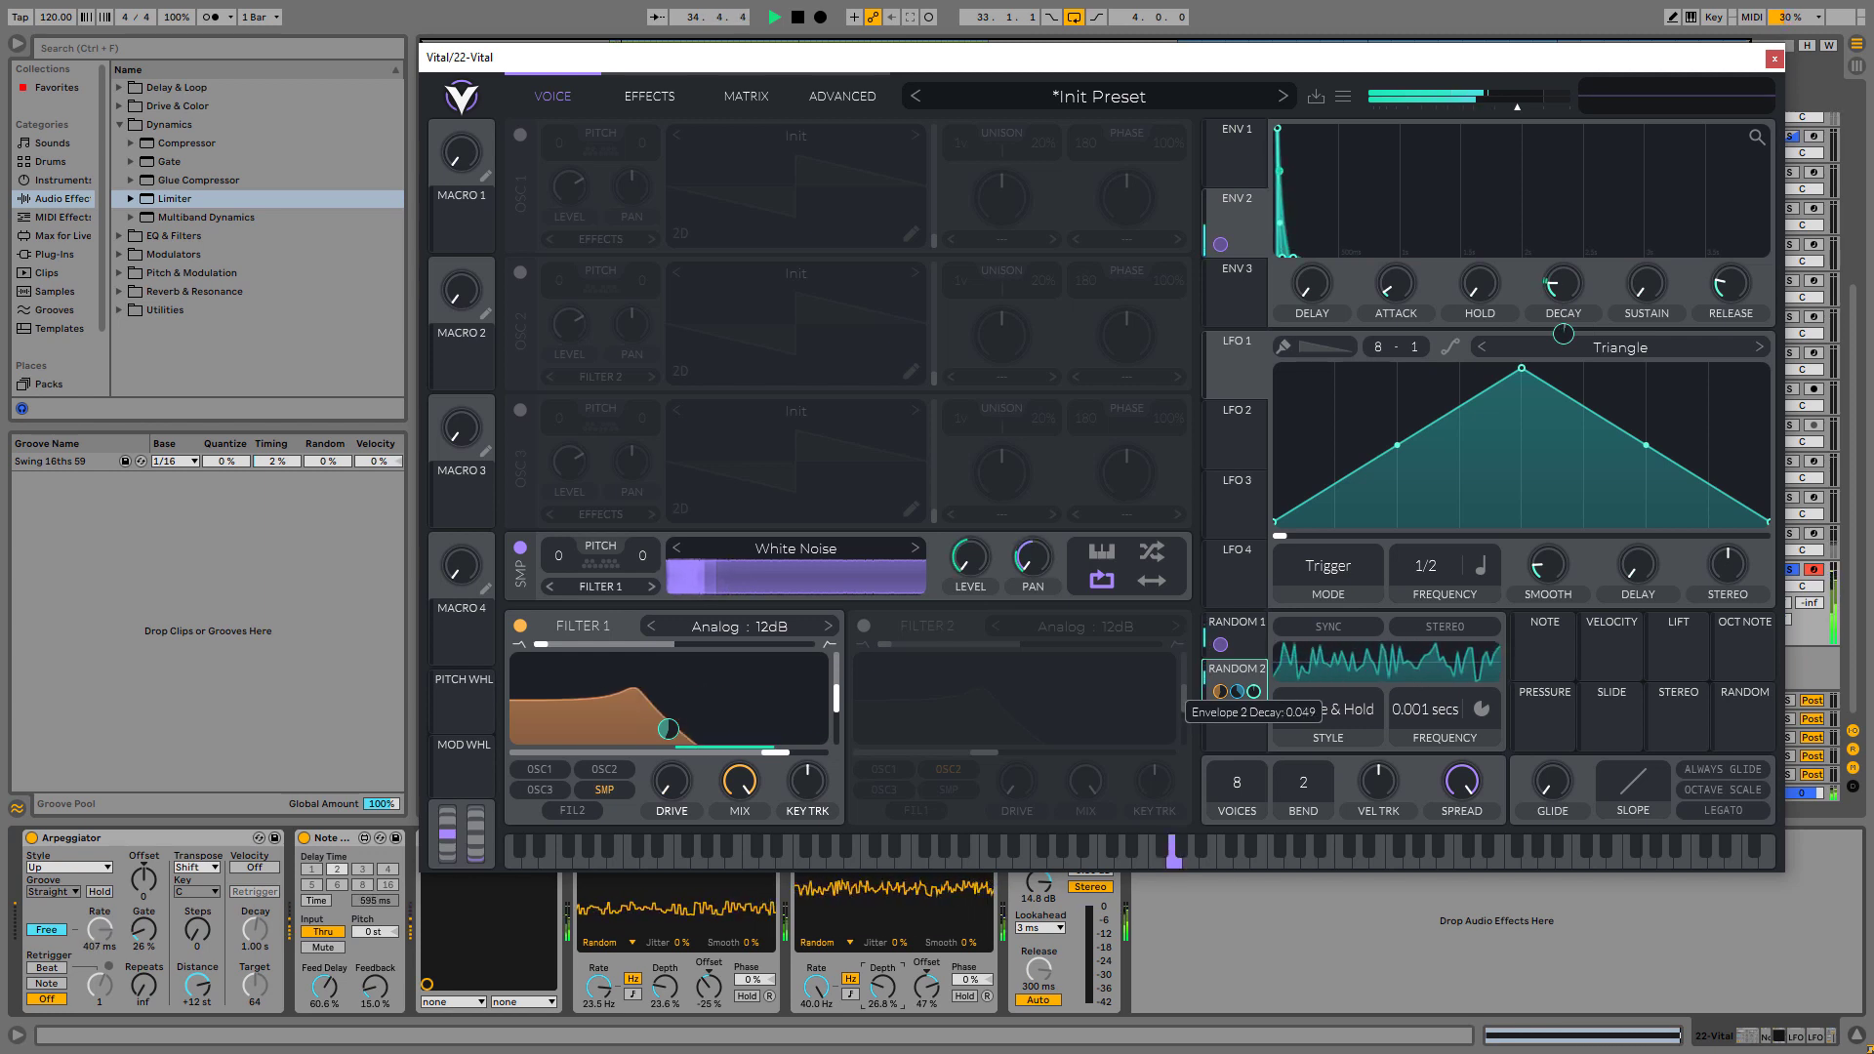
left_click_drag(1561, 285, 1583, 347)
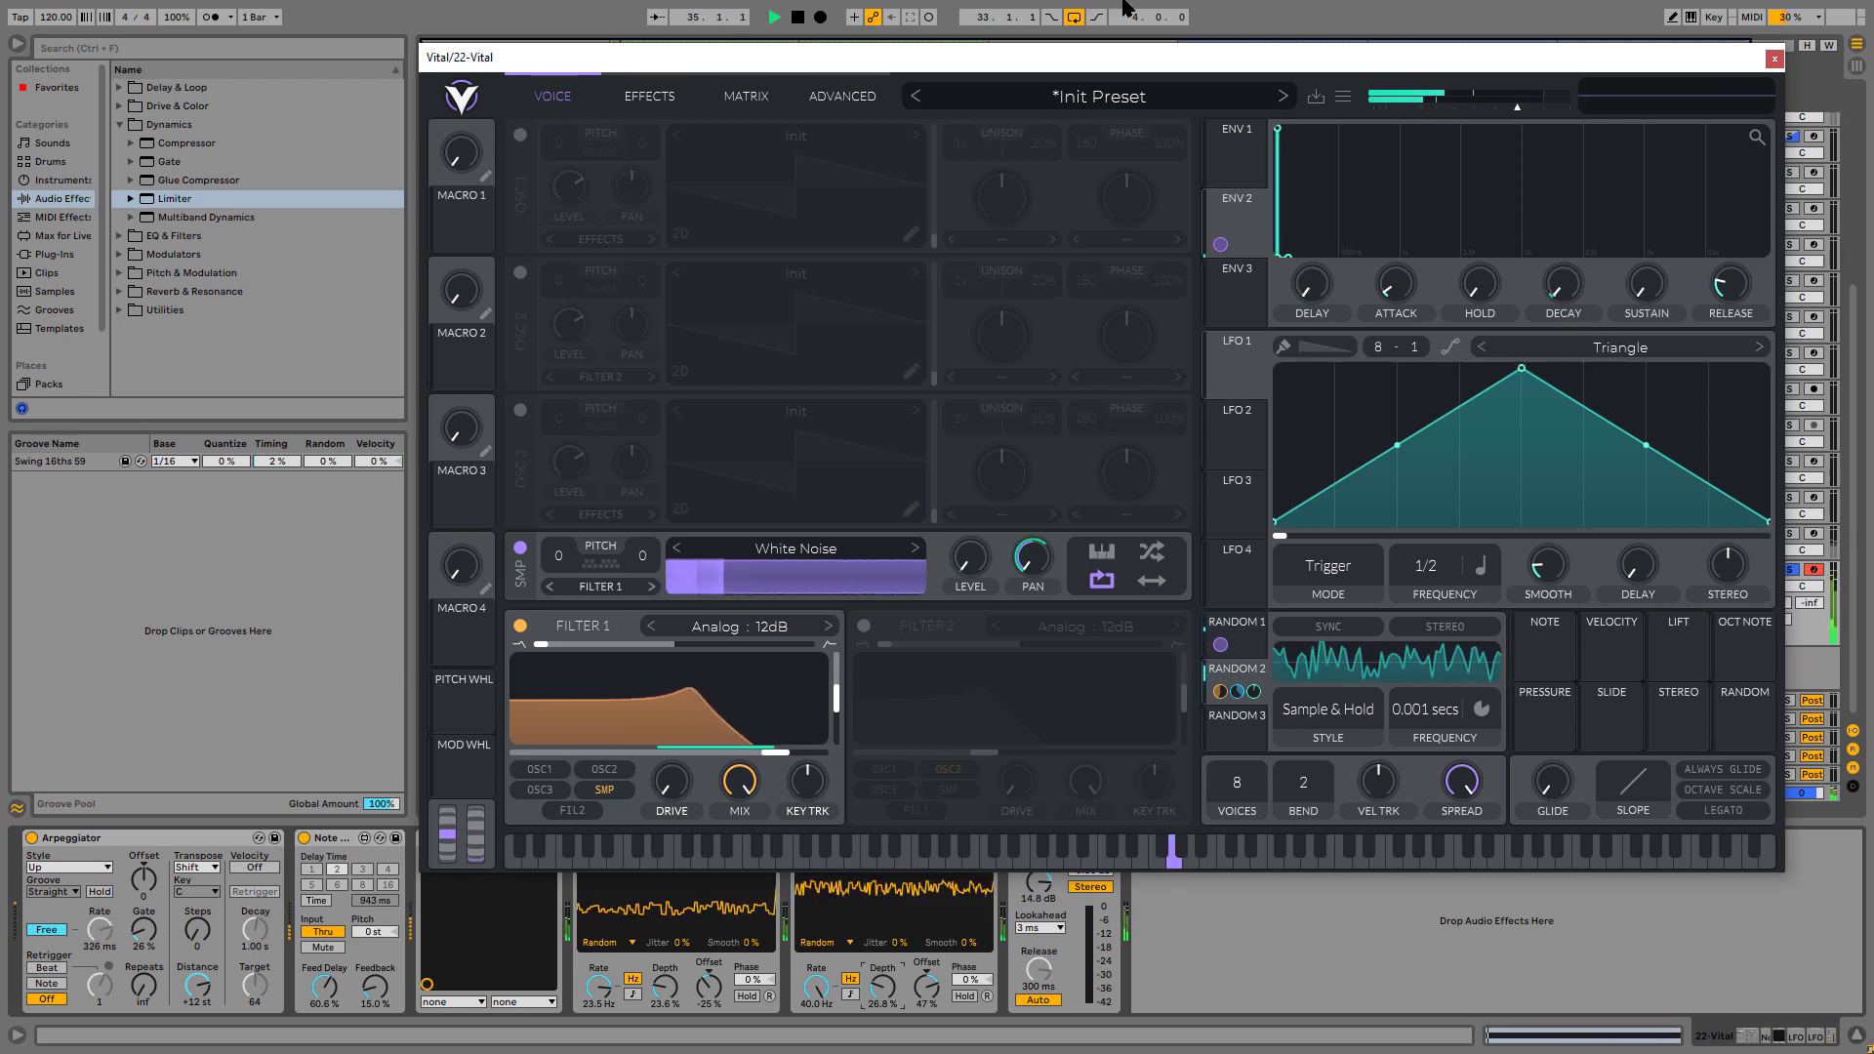
- Switch on Oscillator 1, stop playback, and turn the oscillator's level down to zero
left_click(522, 136)
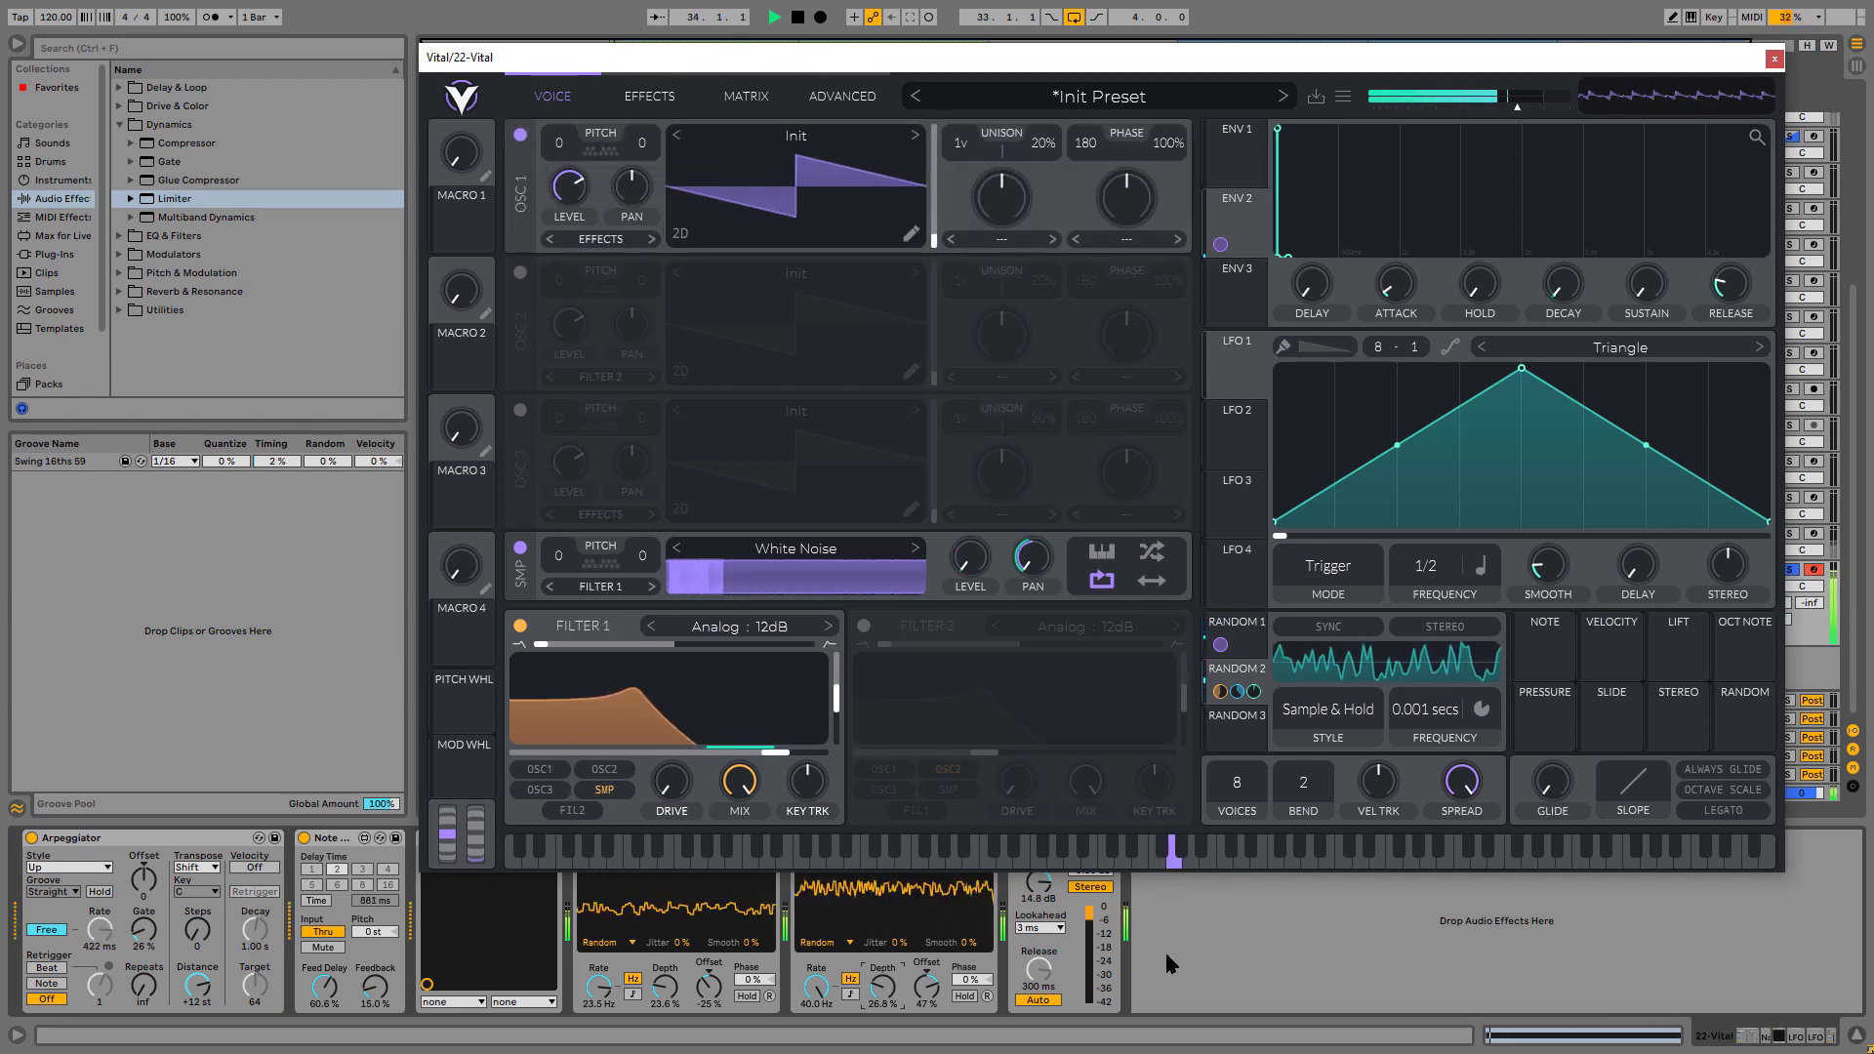
left_click(1199, 934)
key("space")
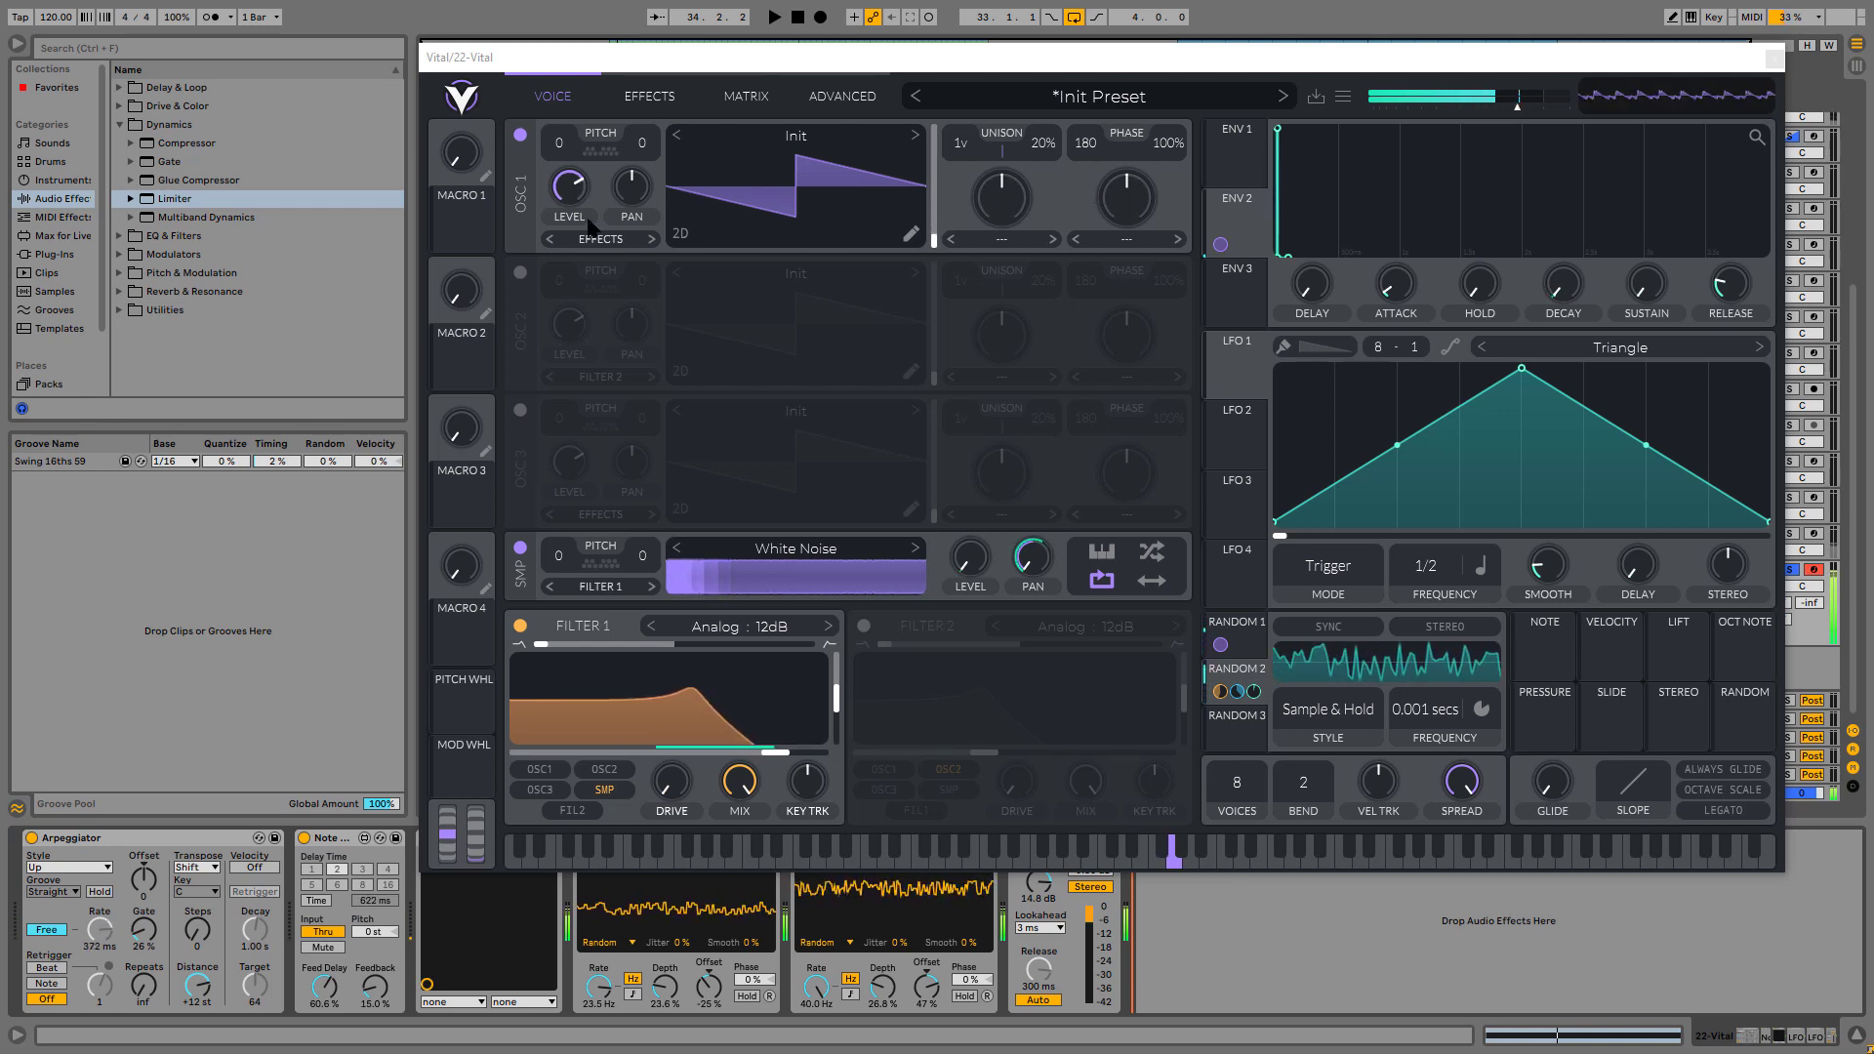
left_click_drag(571, 187, 582, 368)
- Load the Basic Shapes wavetable into Oscillator 1, restart playback, and close the wavetable browser
left_click(734, 141)
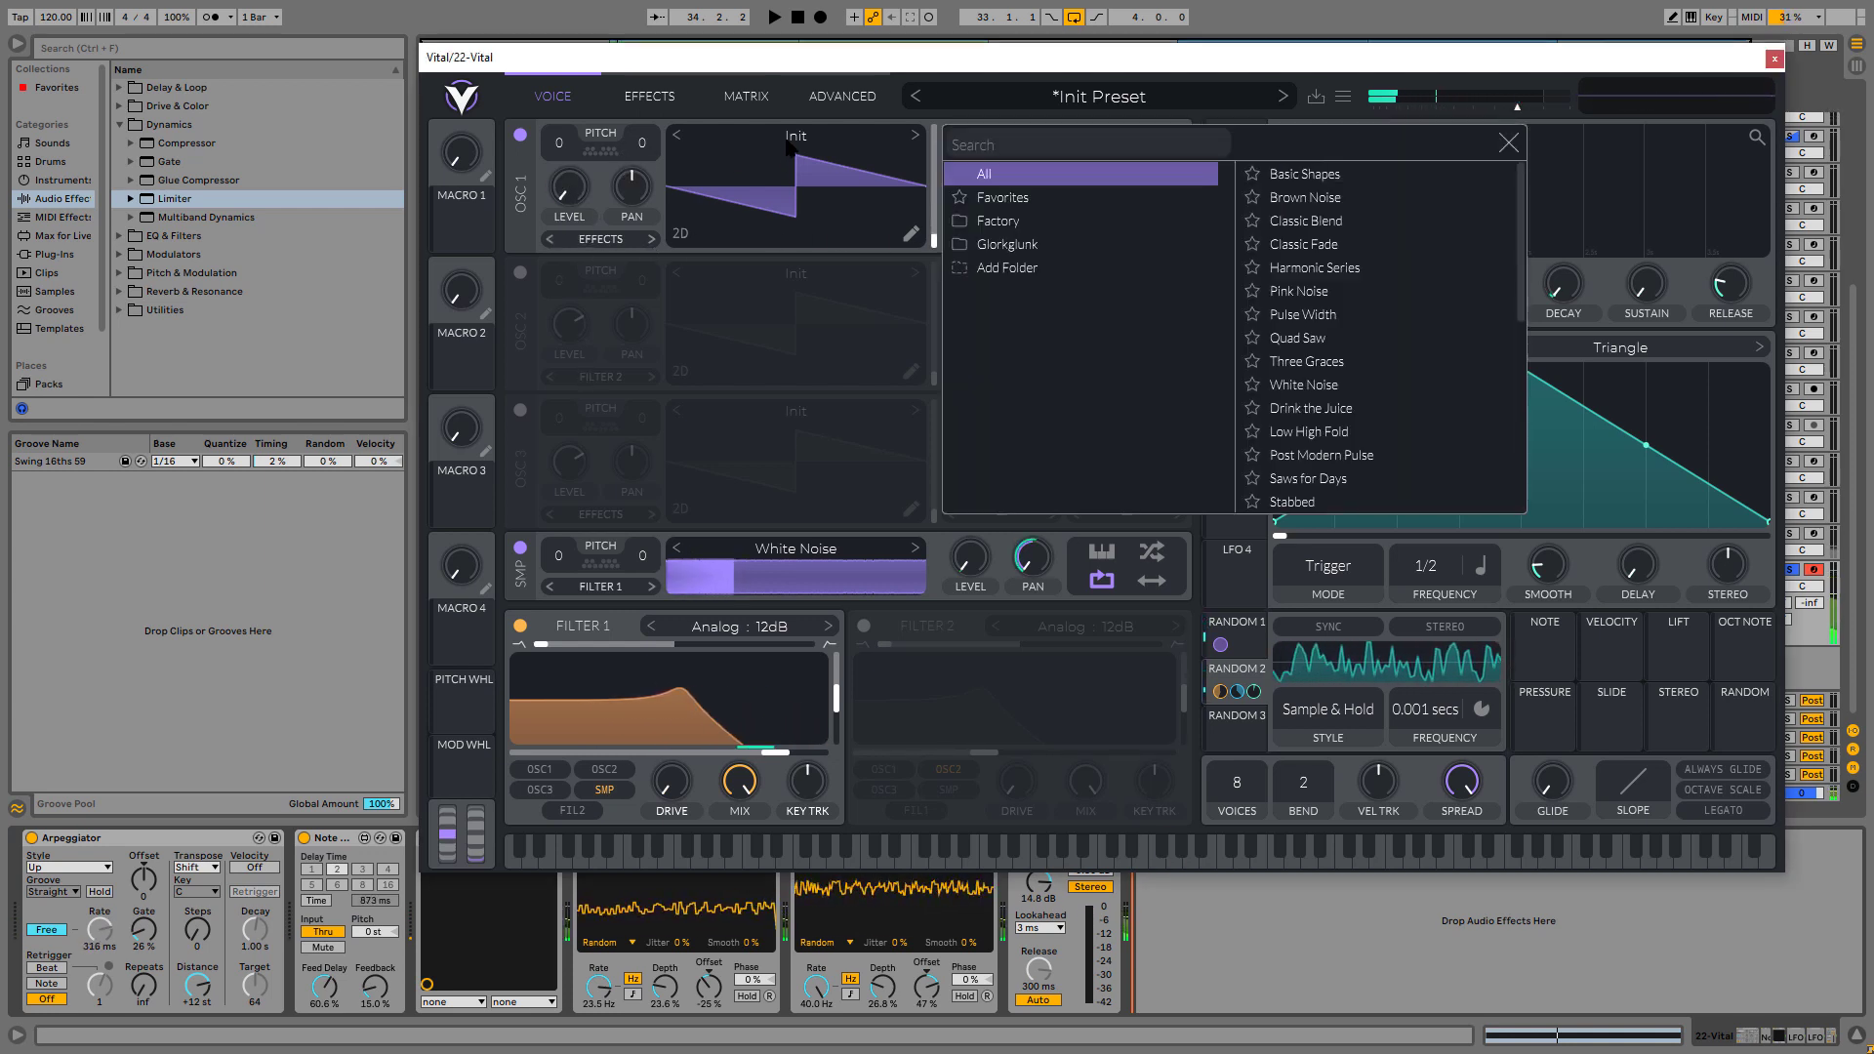
left_click(1335, 174)
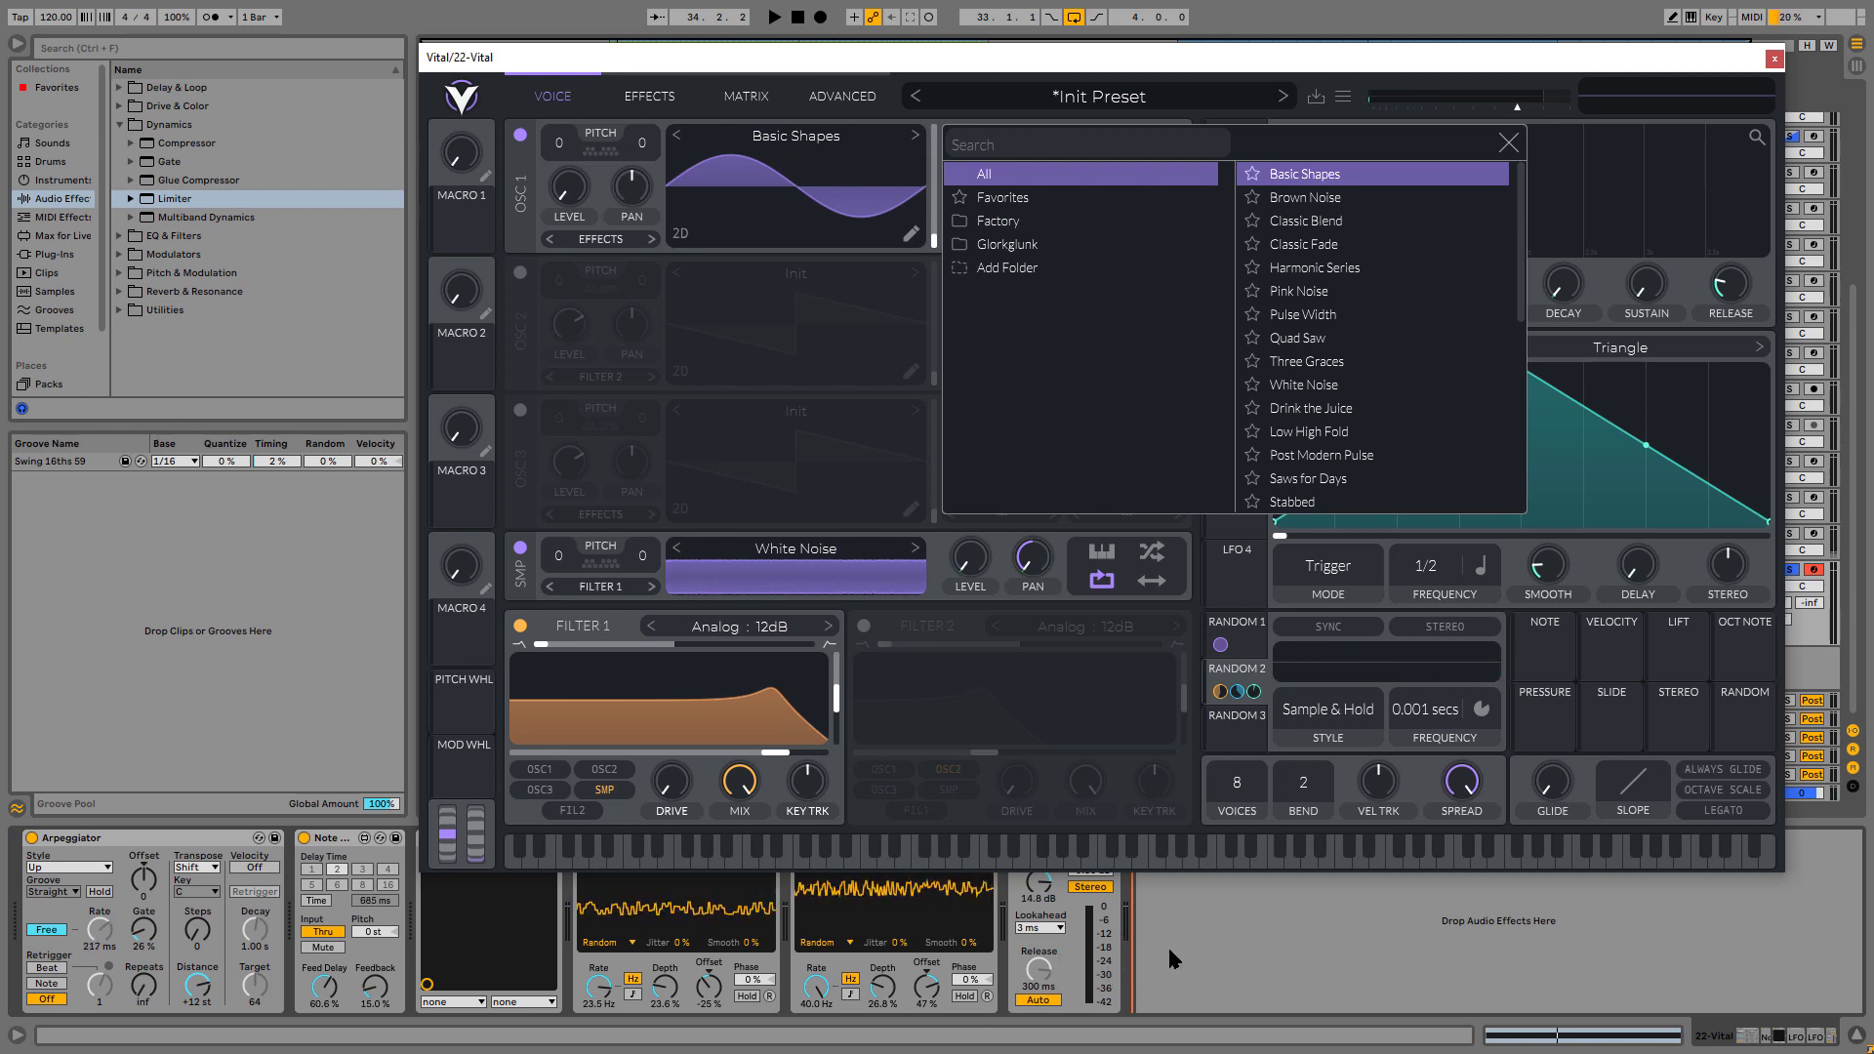
left_click(1280, 965)
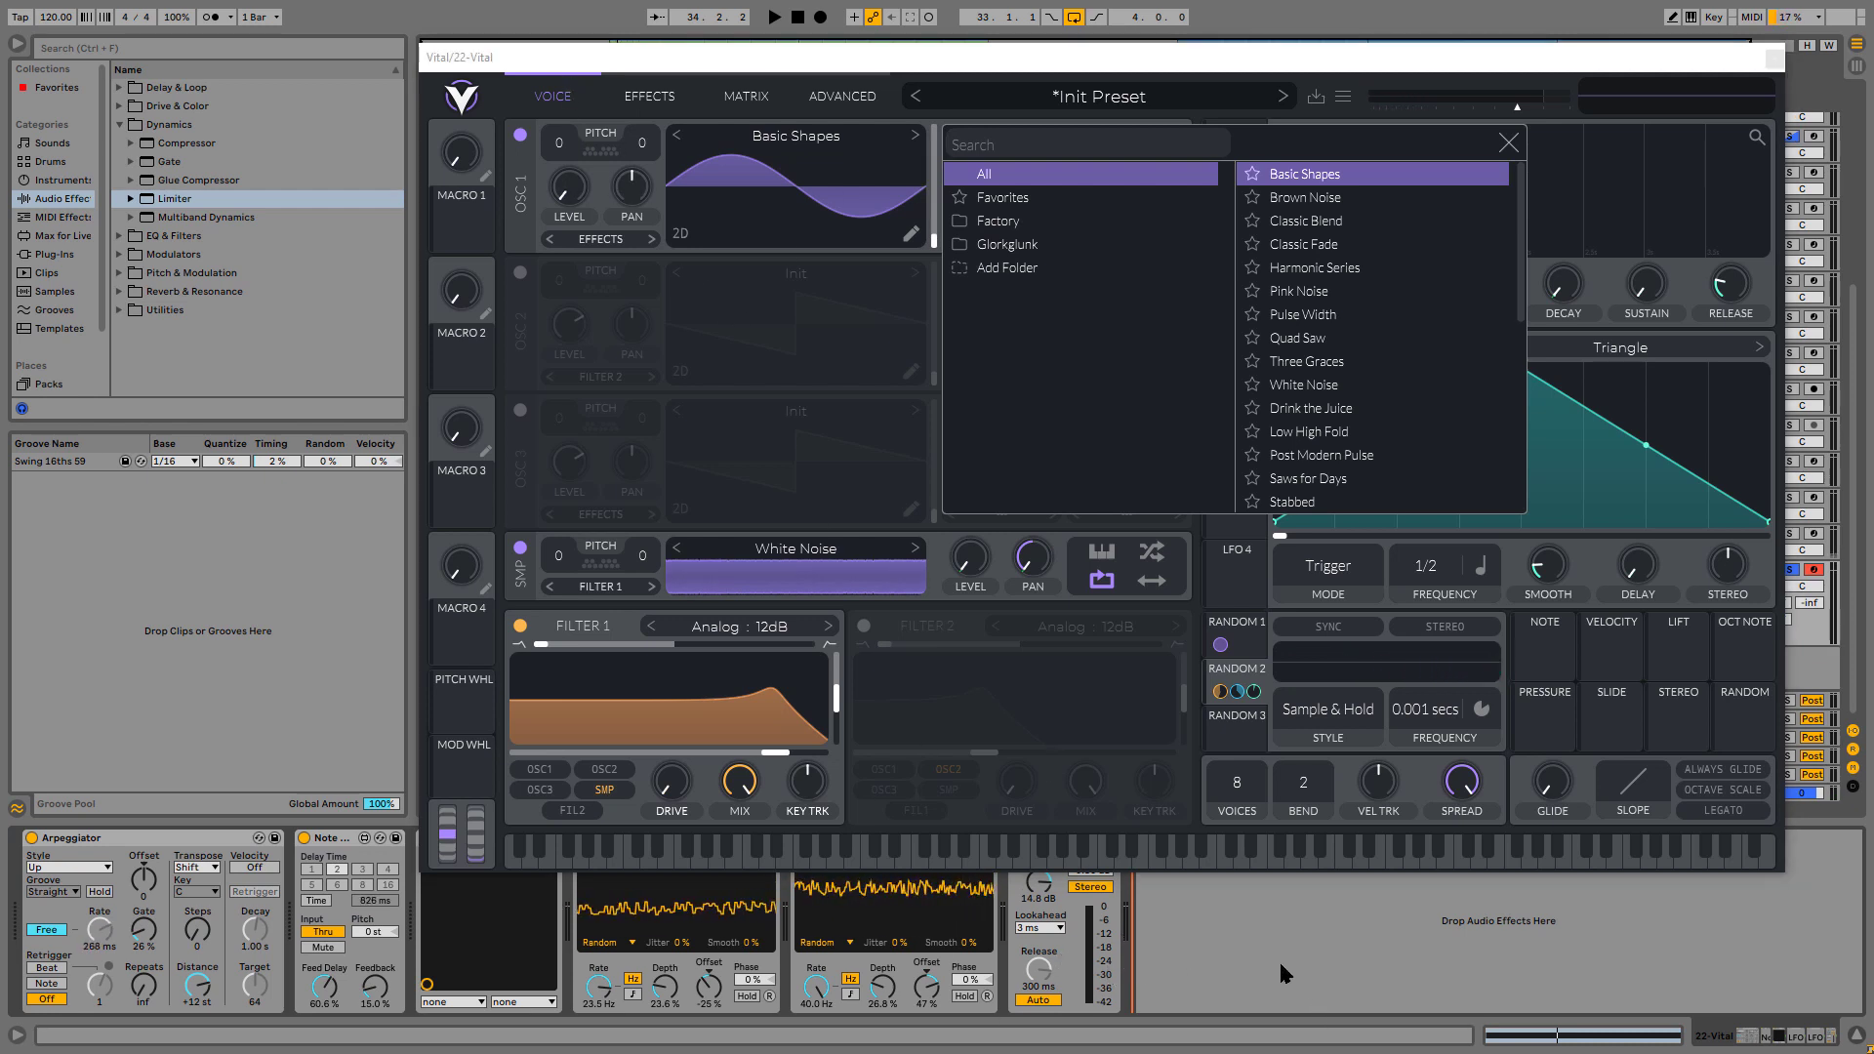
key("space")
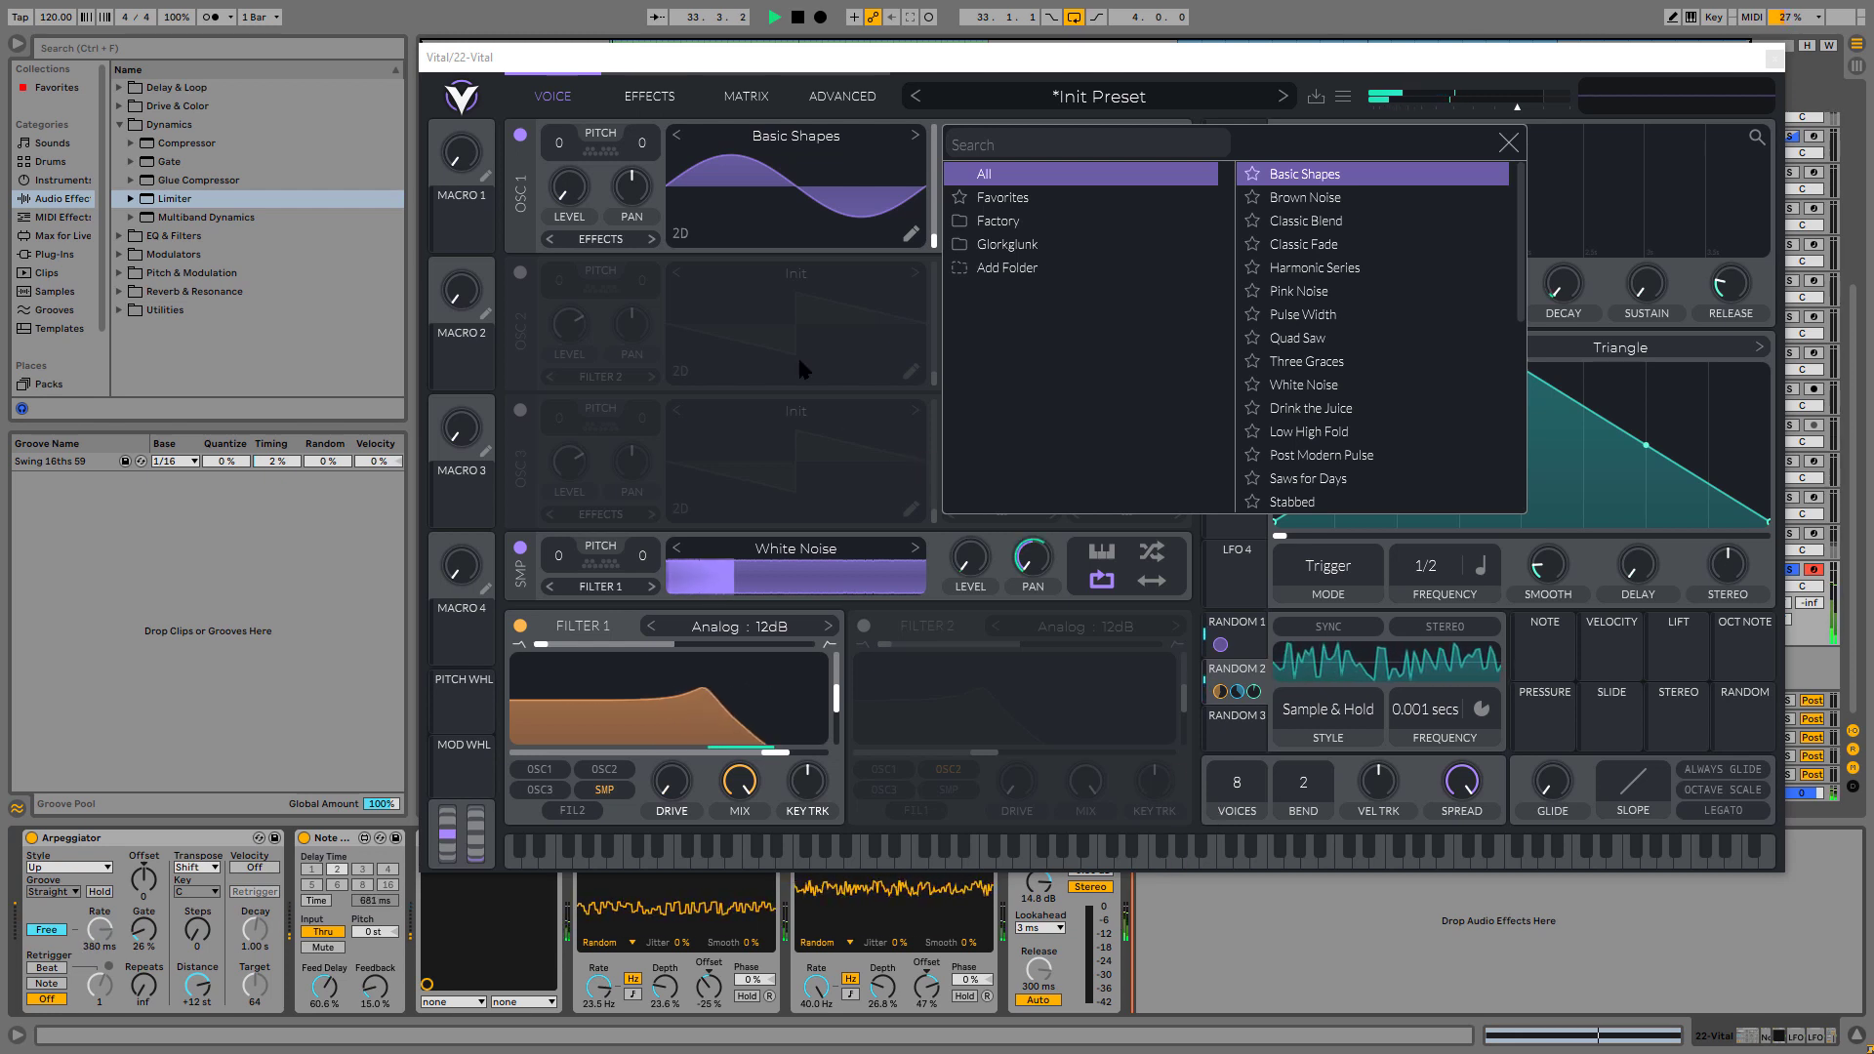
mouse_move(544, 201)
left_mouse_down()
mouse_move(549, 134)
mouse_move(558, 194)
left_mouse_up()
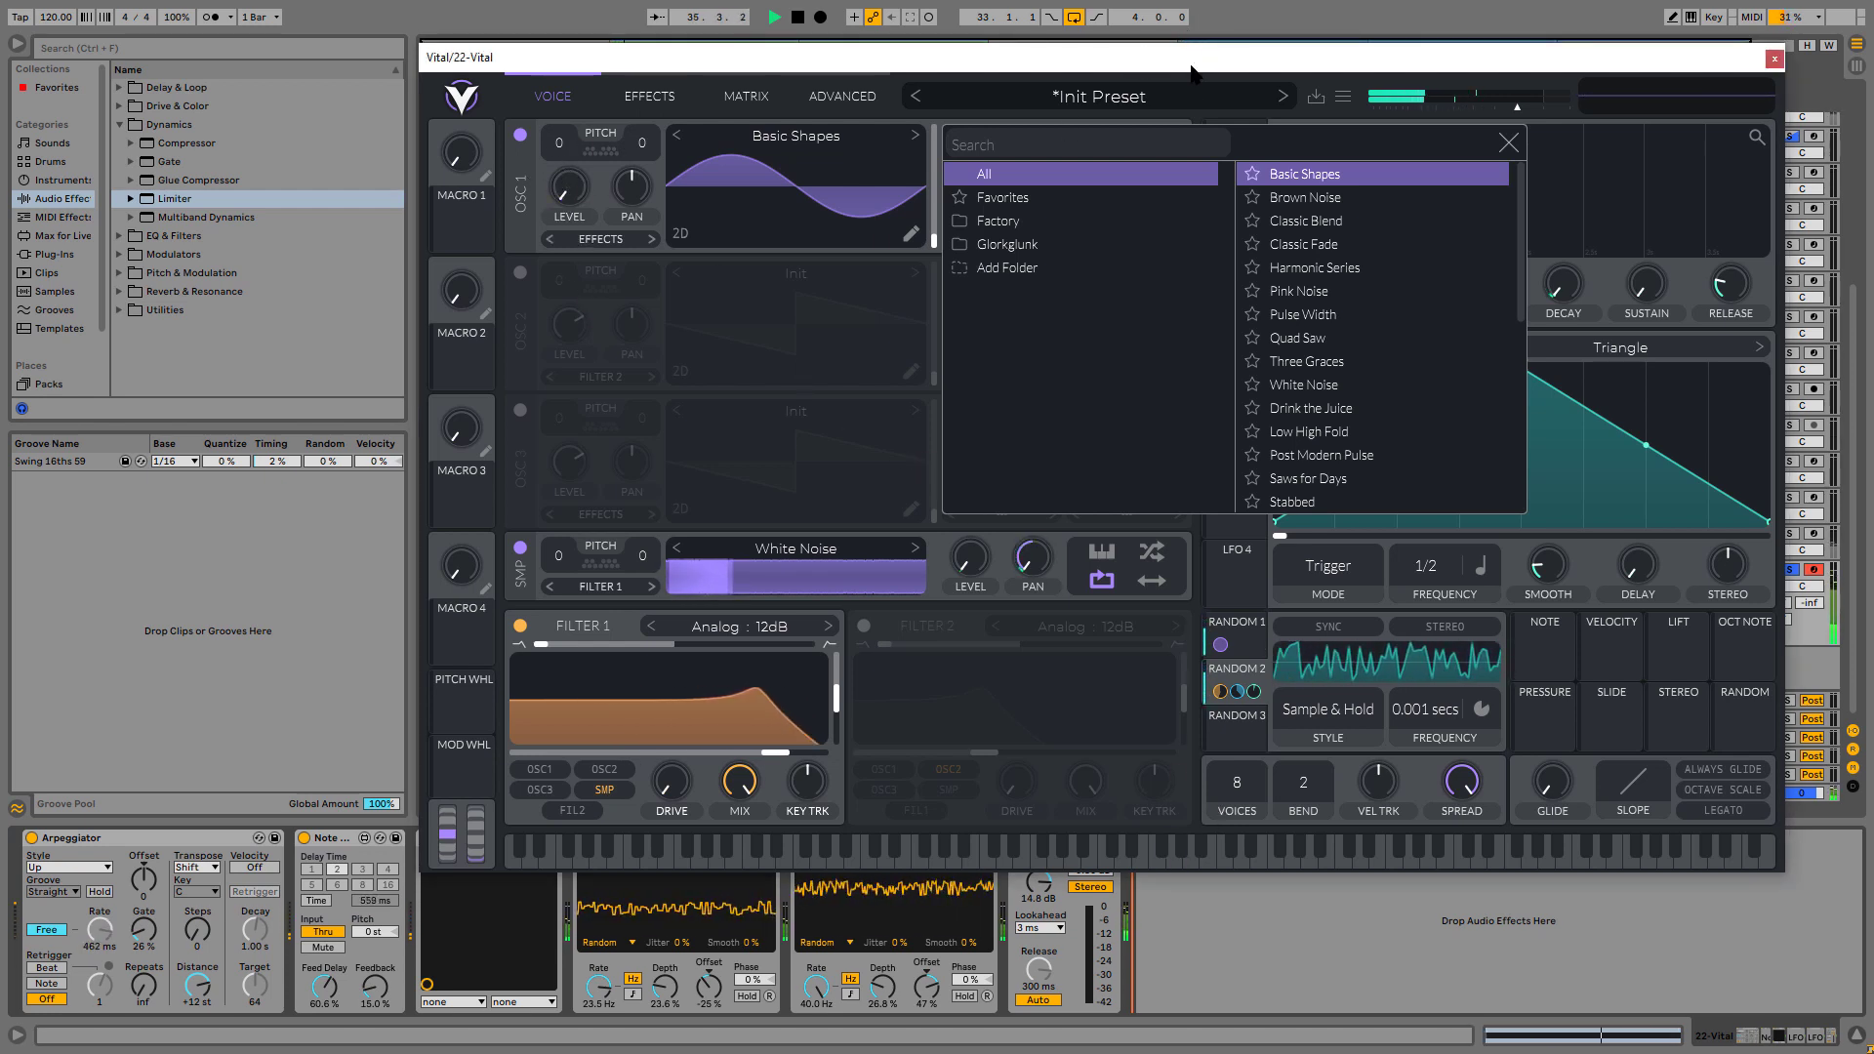
left_click(1509, 144)
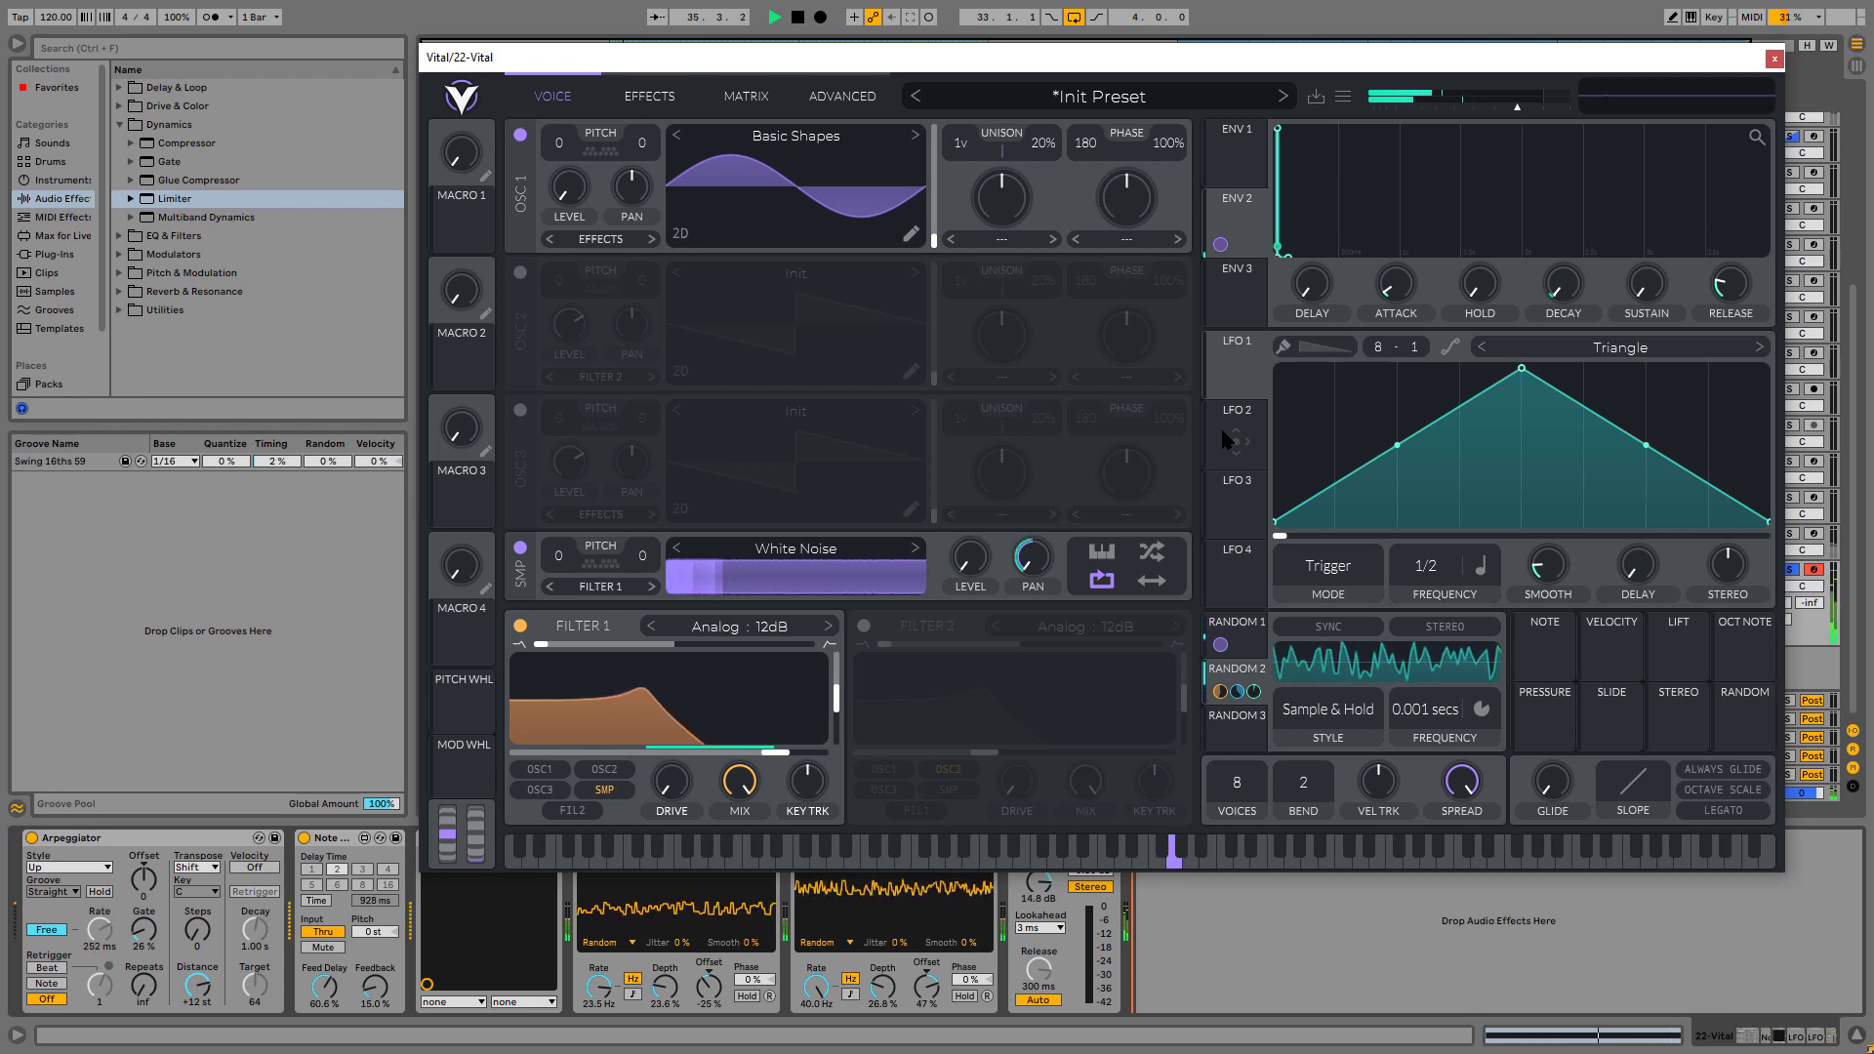
- Modulate Oscillator 1's level with Envelope 3 and reduce the modulation amount
left_click_drag(1228, 436, 1389, 462)
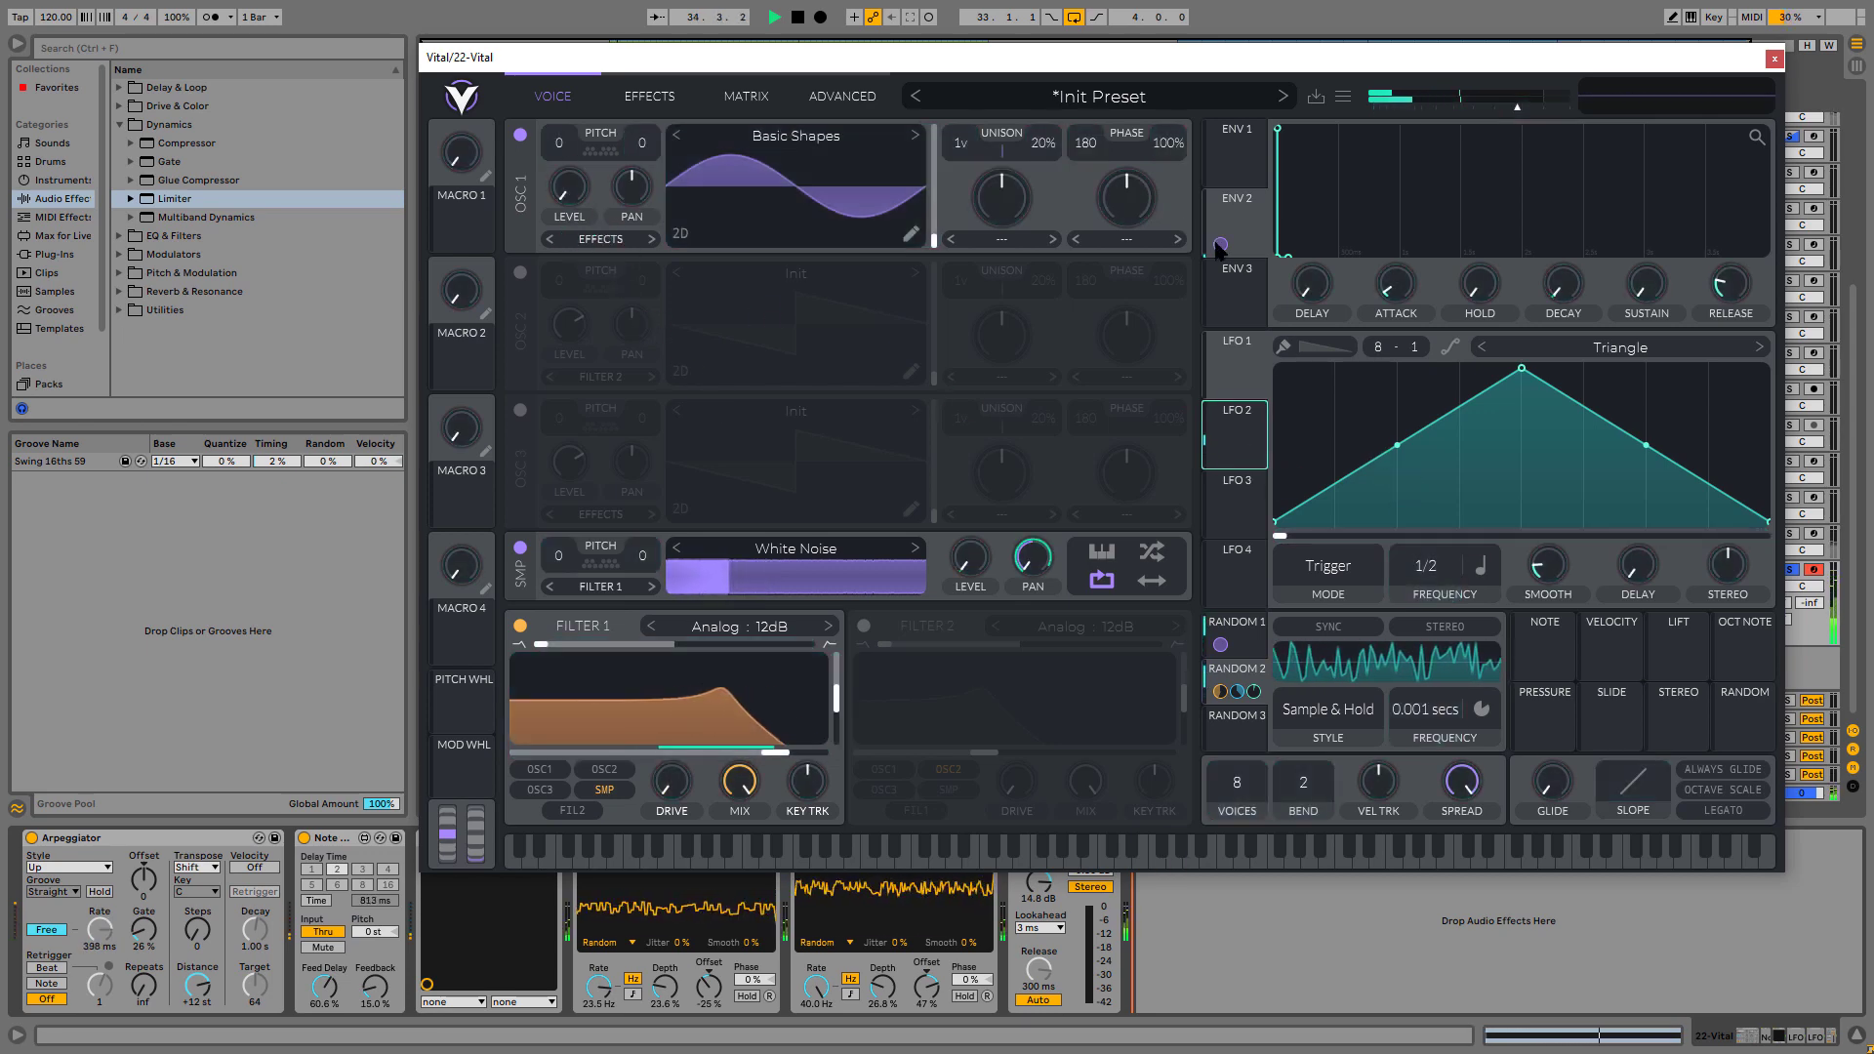
left_click_drag(1237, 293, 549, 175)
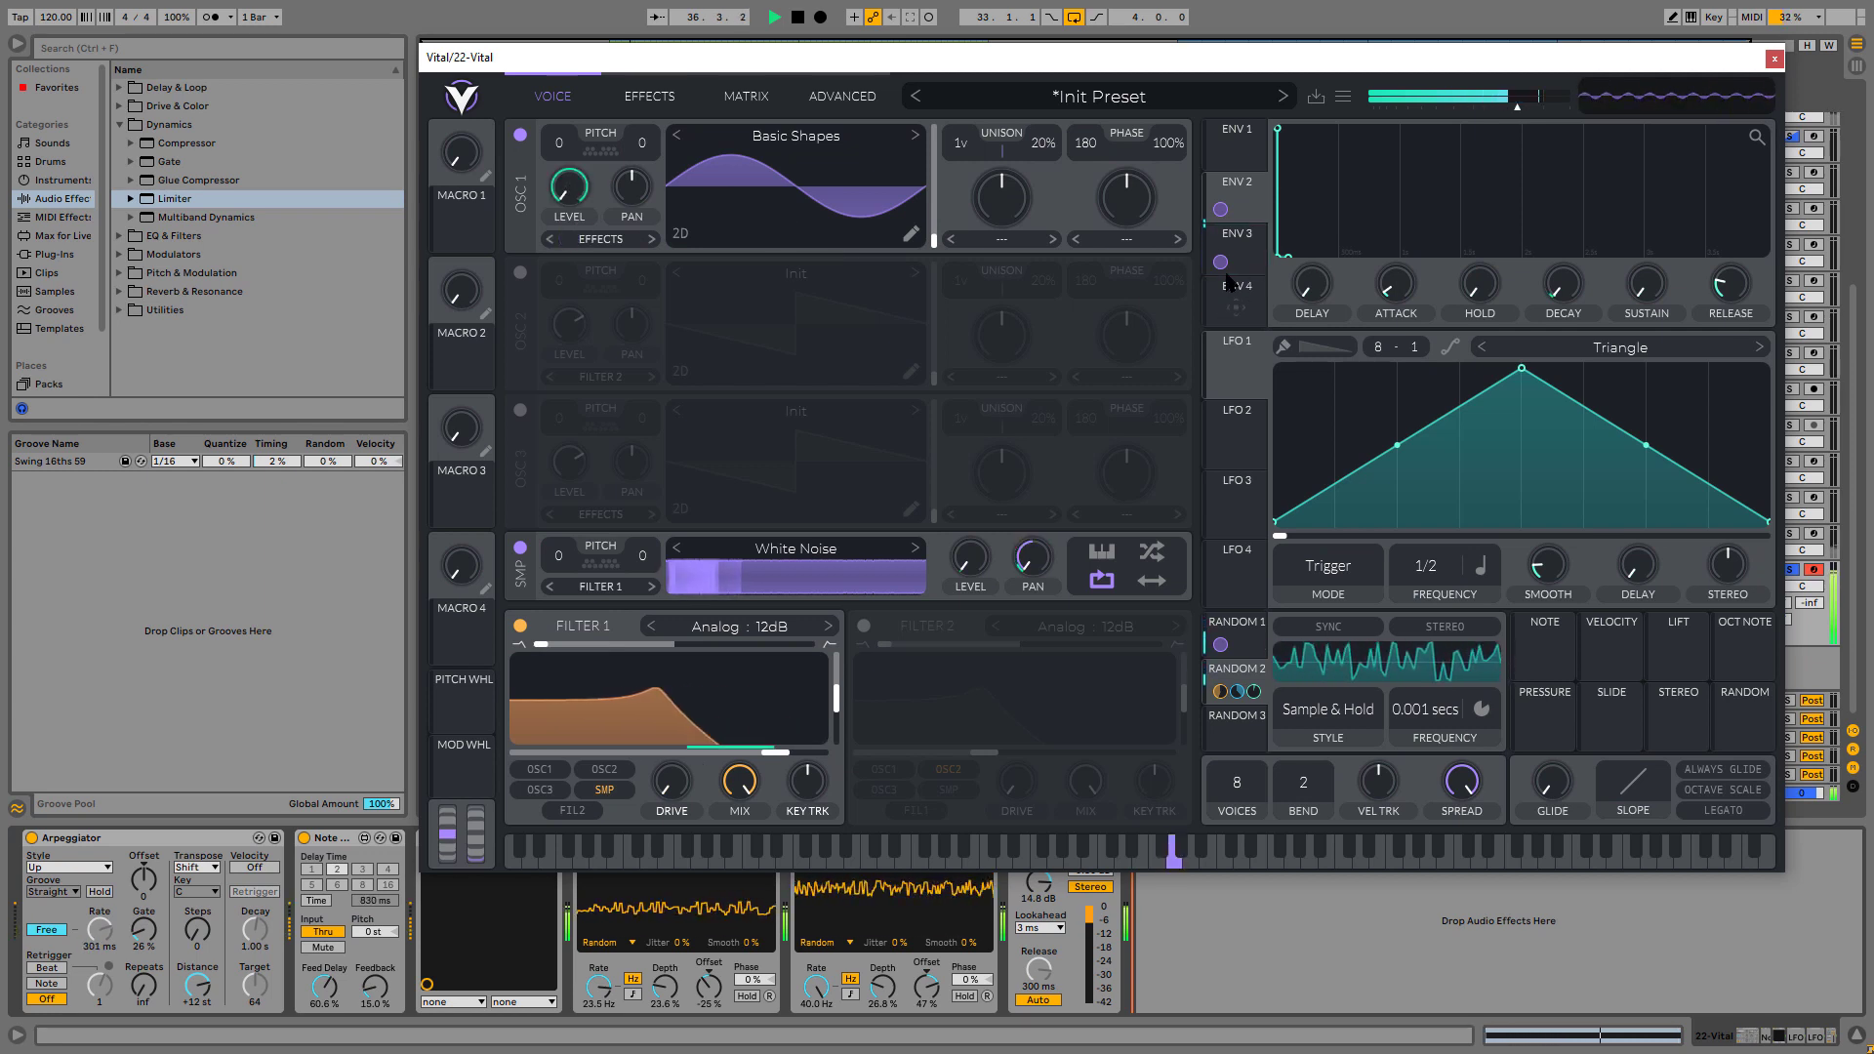
left_click_drag(1220, 262, 1220, 264)
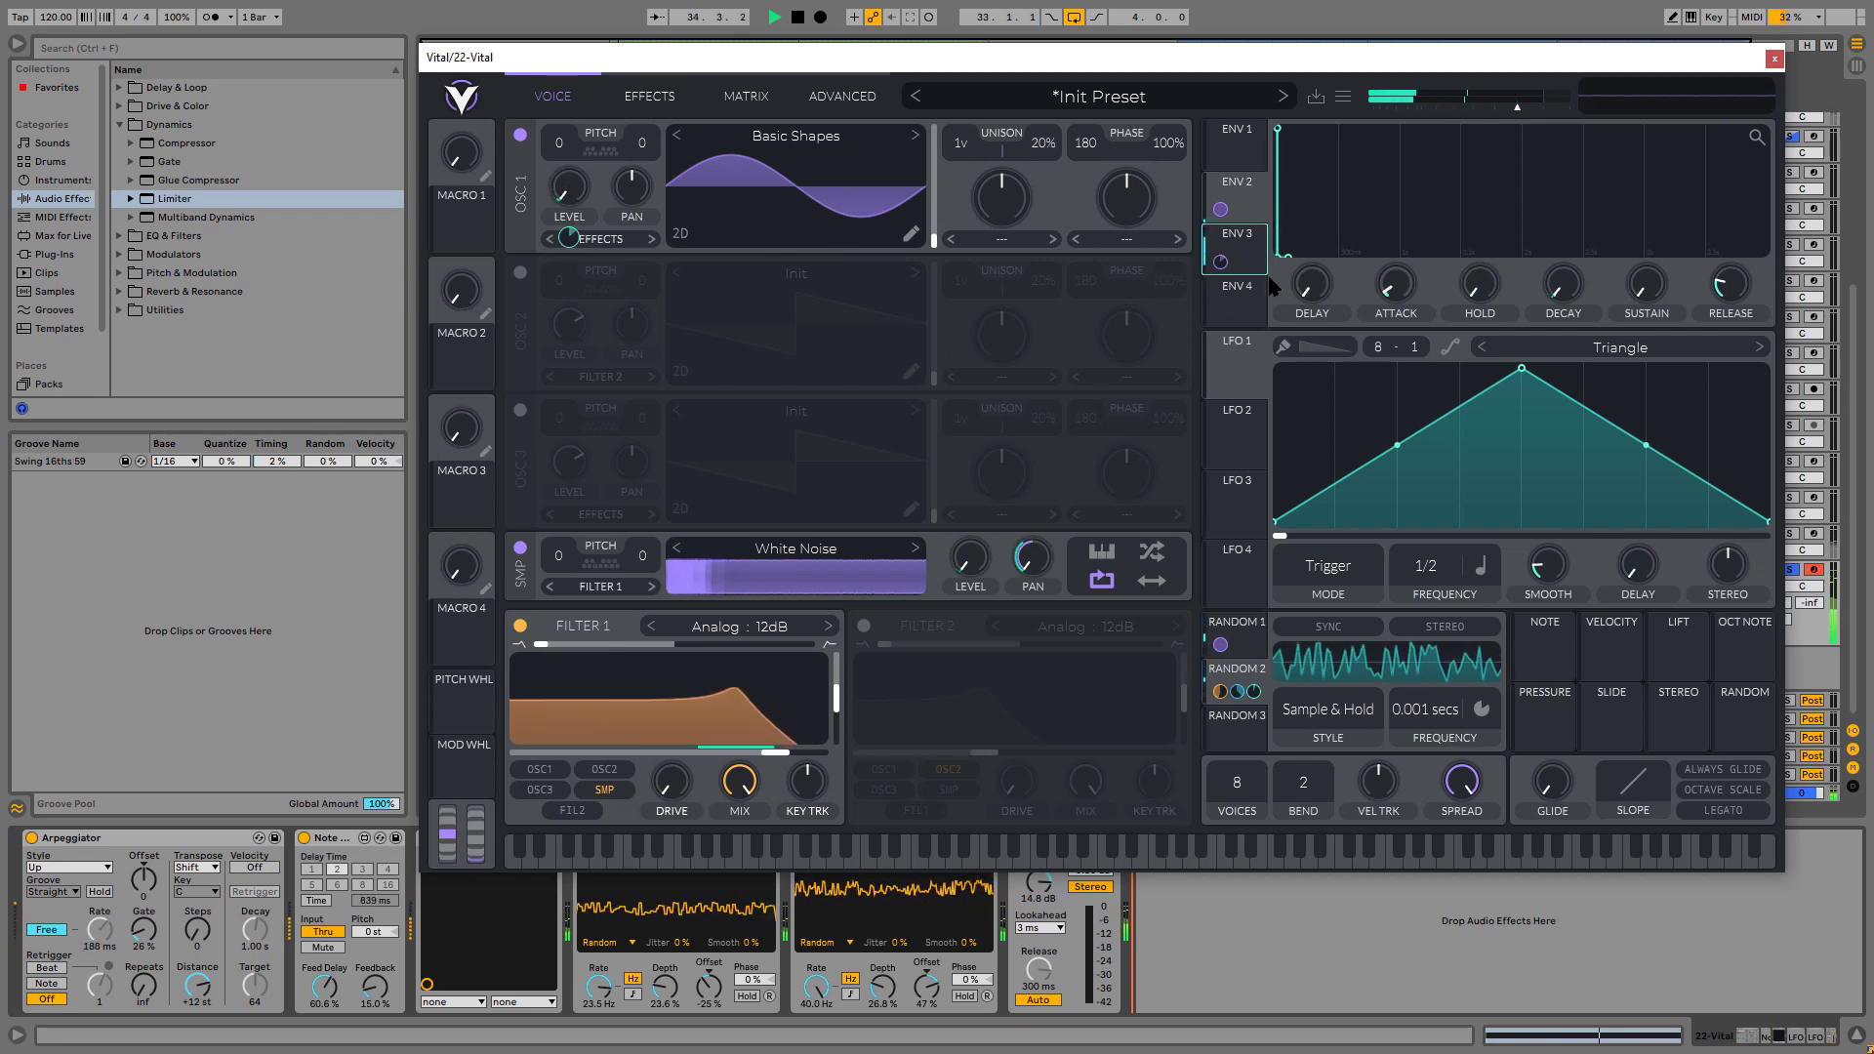
- Select Envelope 3 and give it zero hold, zero sustain and a very short decay
left_click(1245, 238)
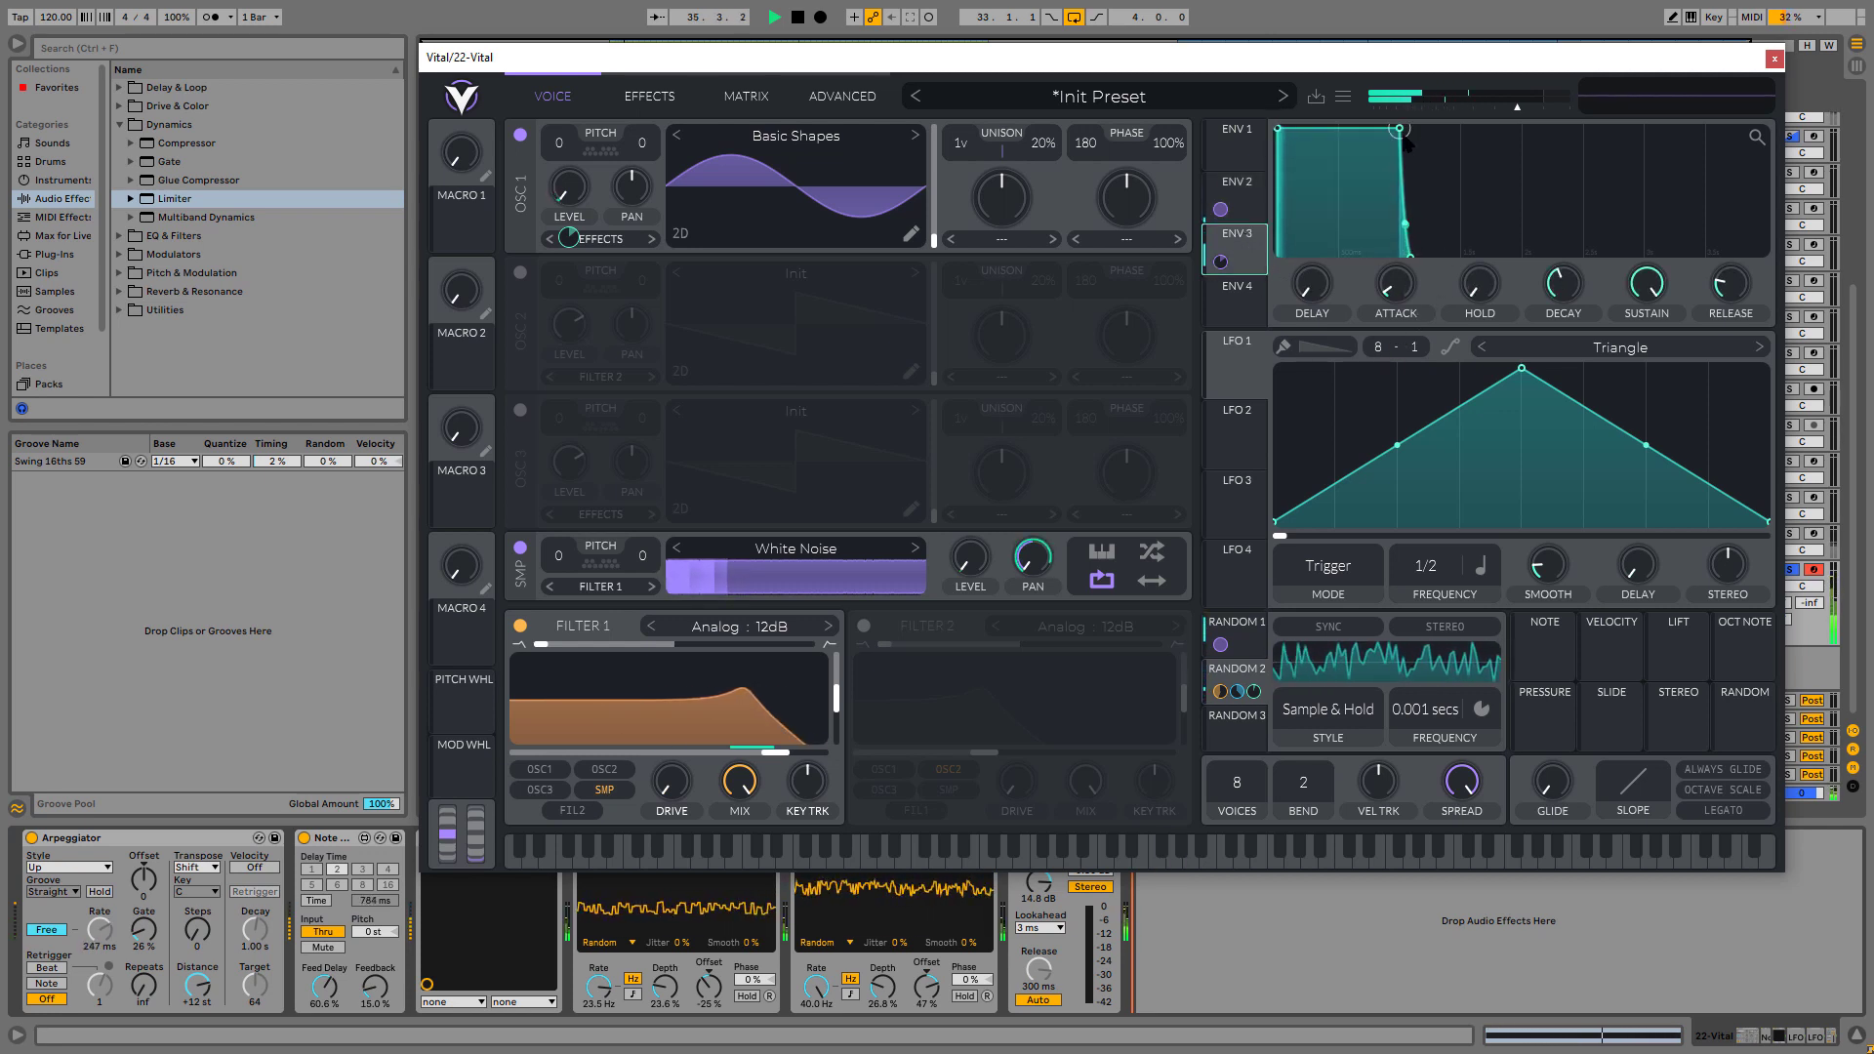
left_click_drag(1401, 130, 1275, 312)
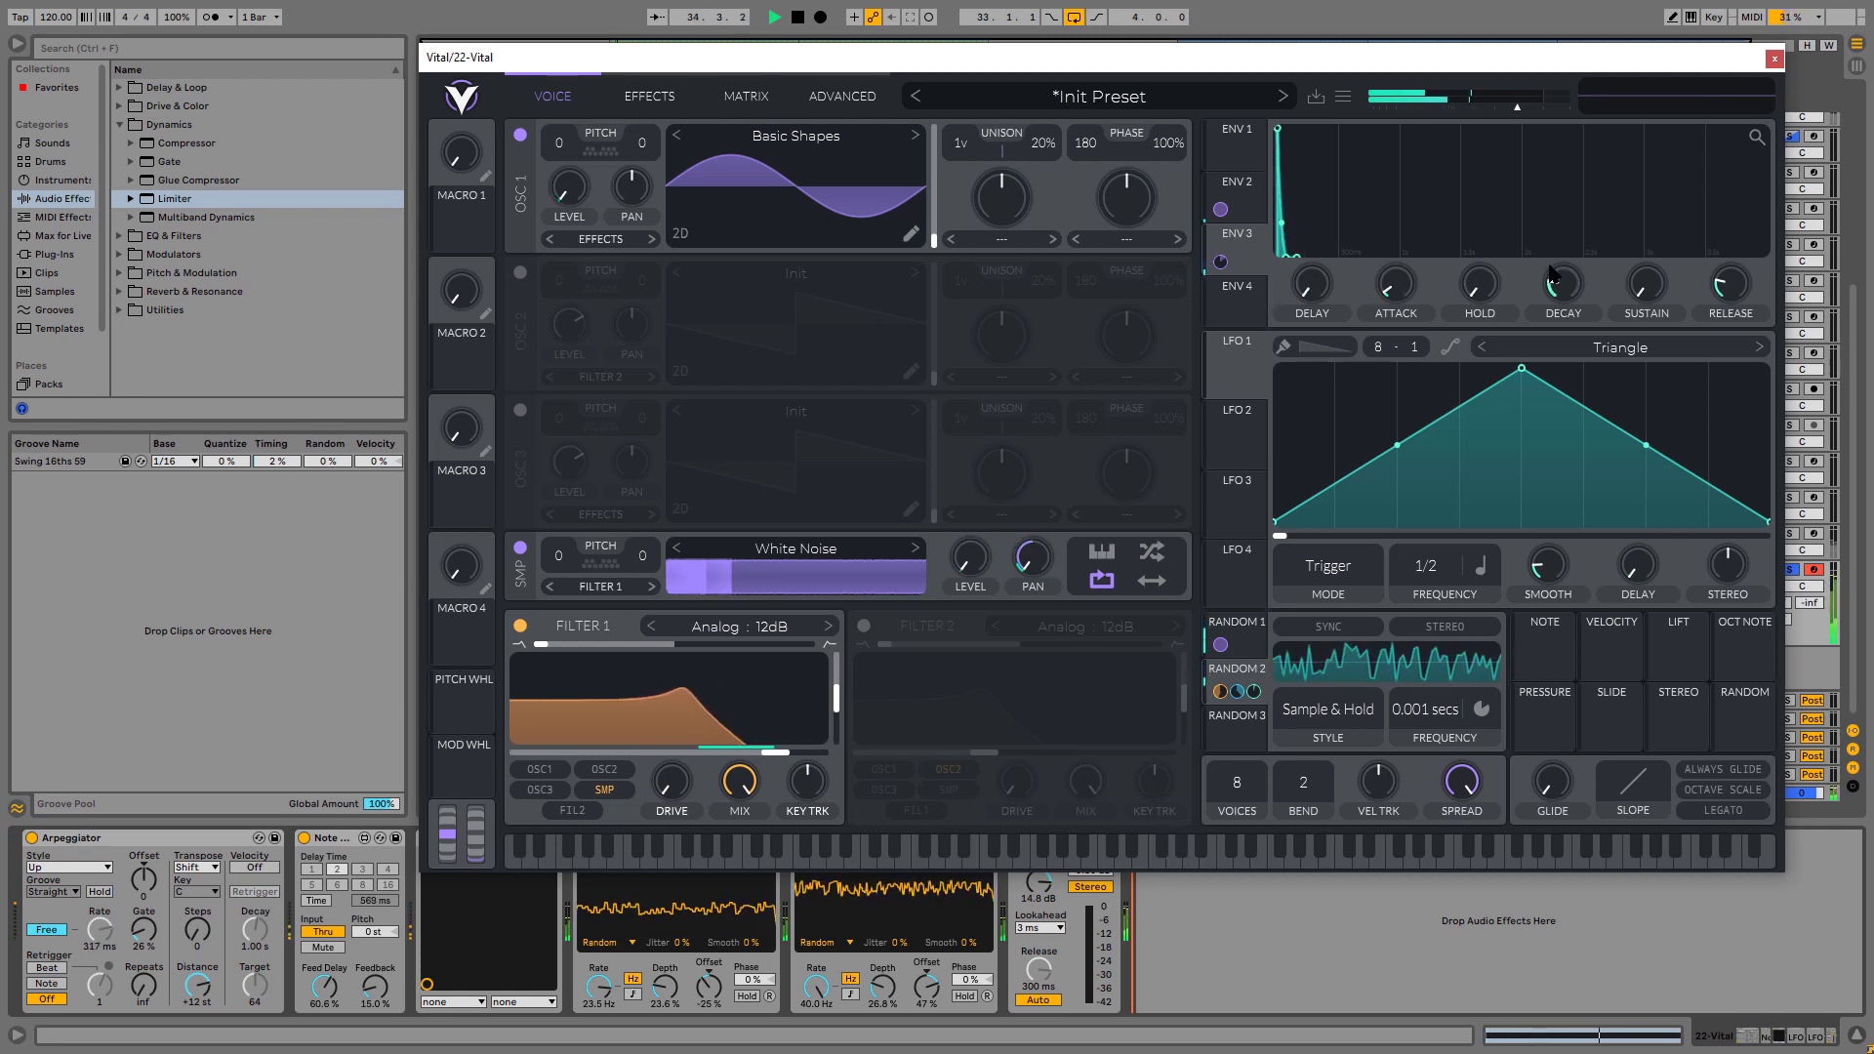
left_click_drag(1564, 315, 1455, 225)
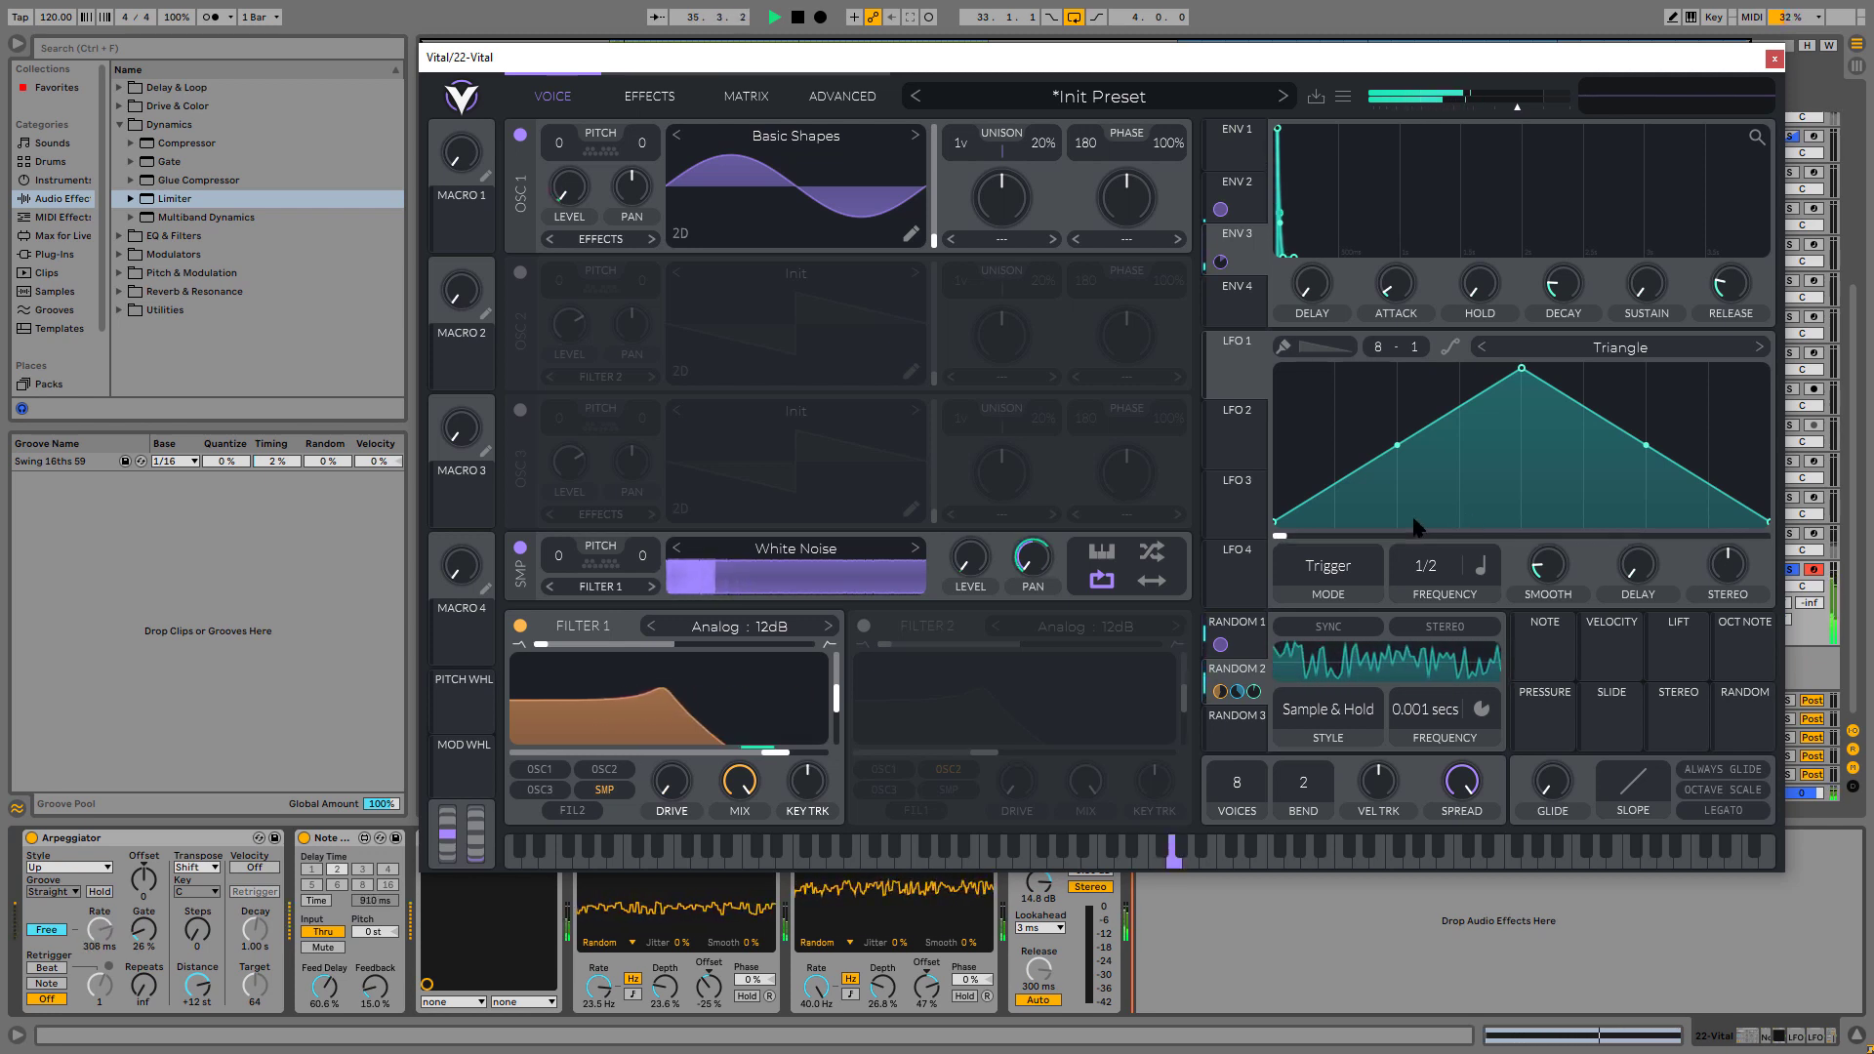
- Modulate Oscillator 1's transpose with Random 3 and set Random 3's style to Sample & Hold
left_click_drag(1220, 730, 571, 151)
left_click(1236, 699)
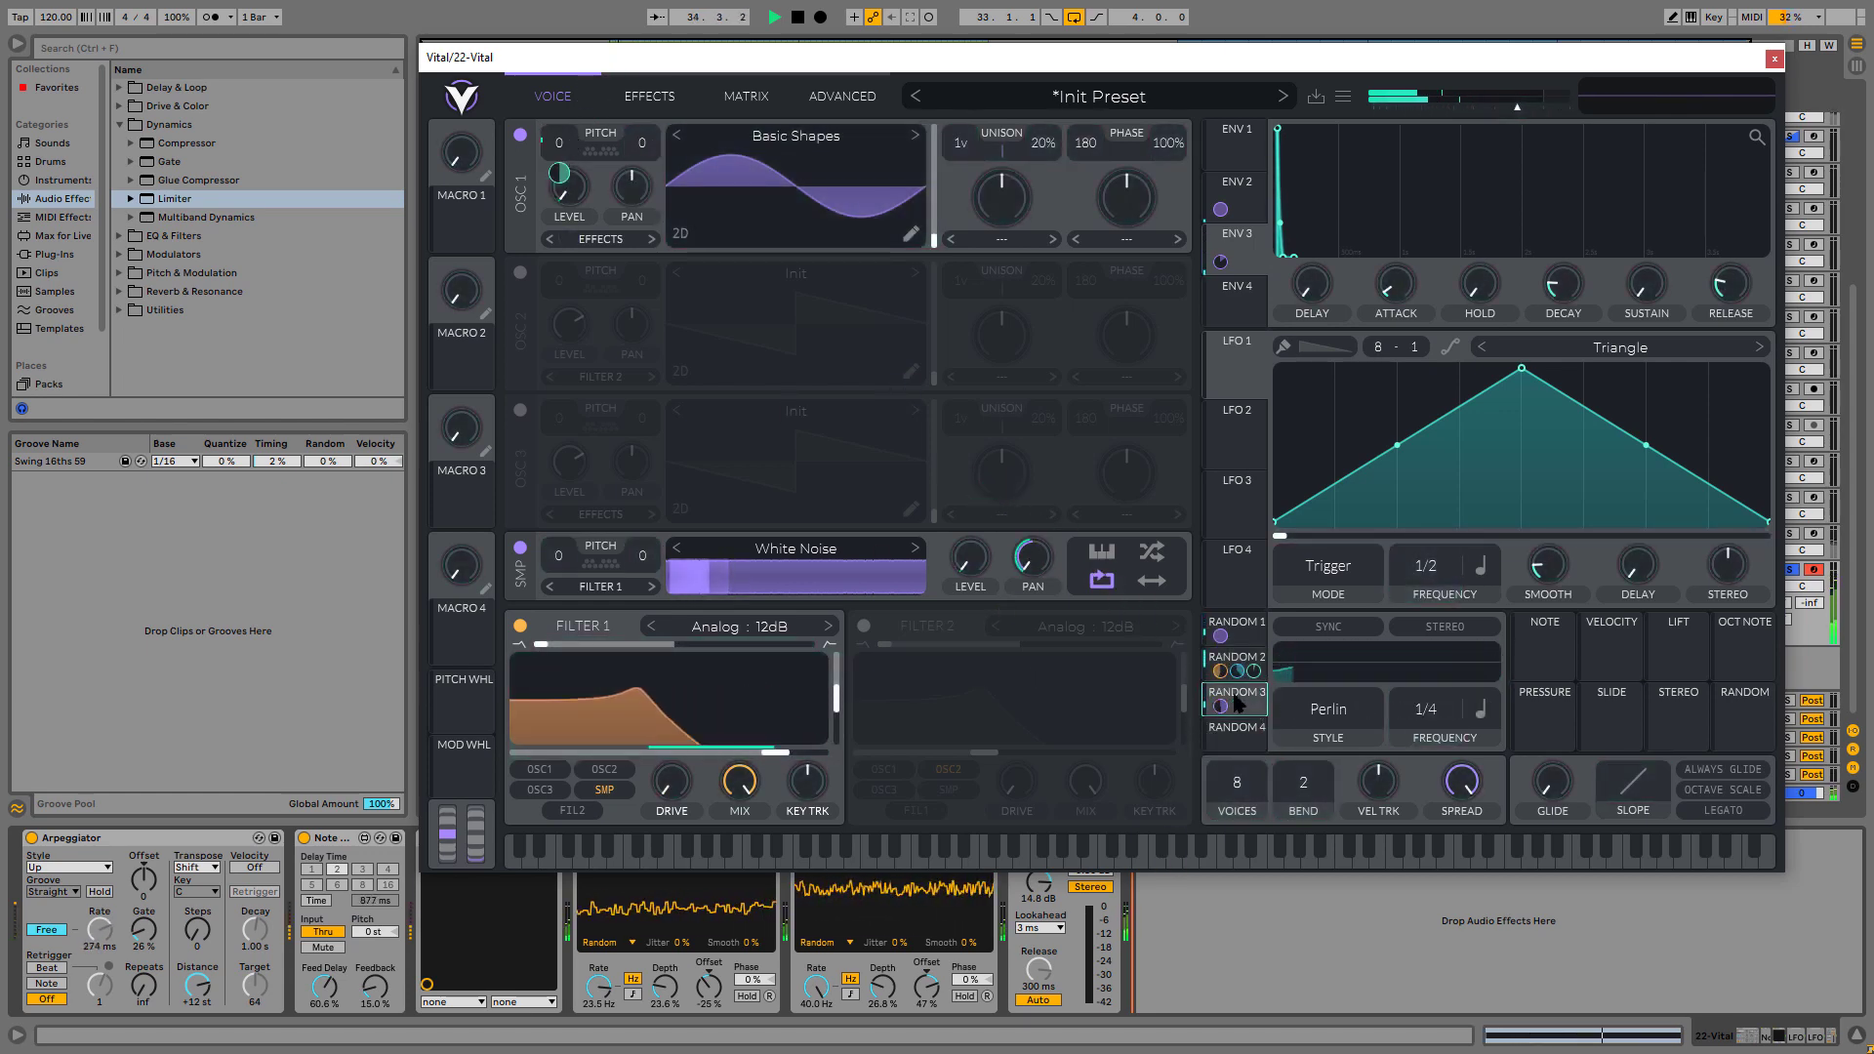
left_click(1325, 719)
left_click(1344, 789)
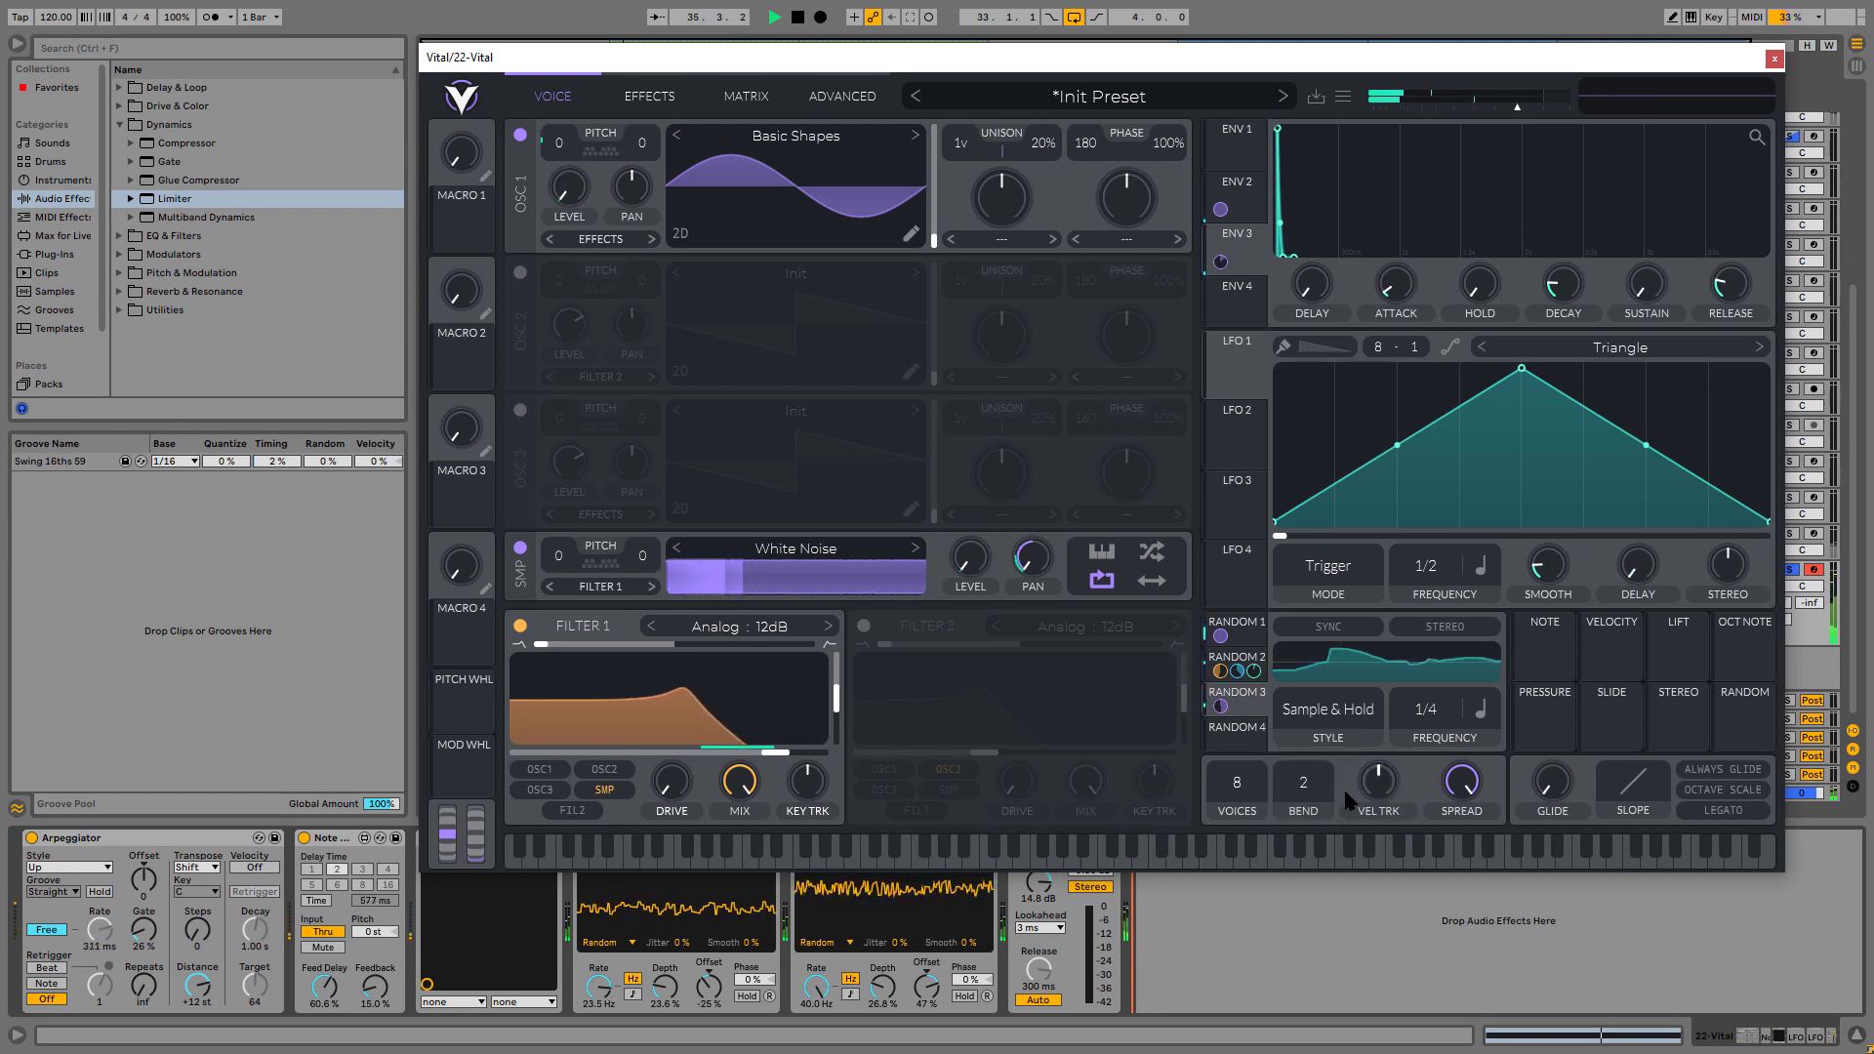
left_click(1480, 710)
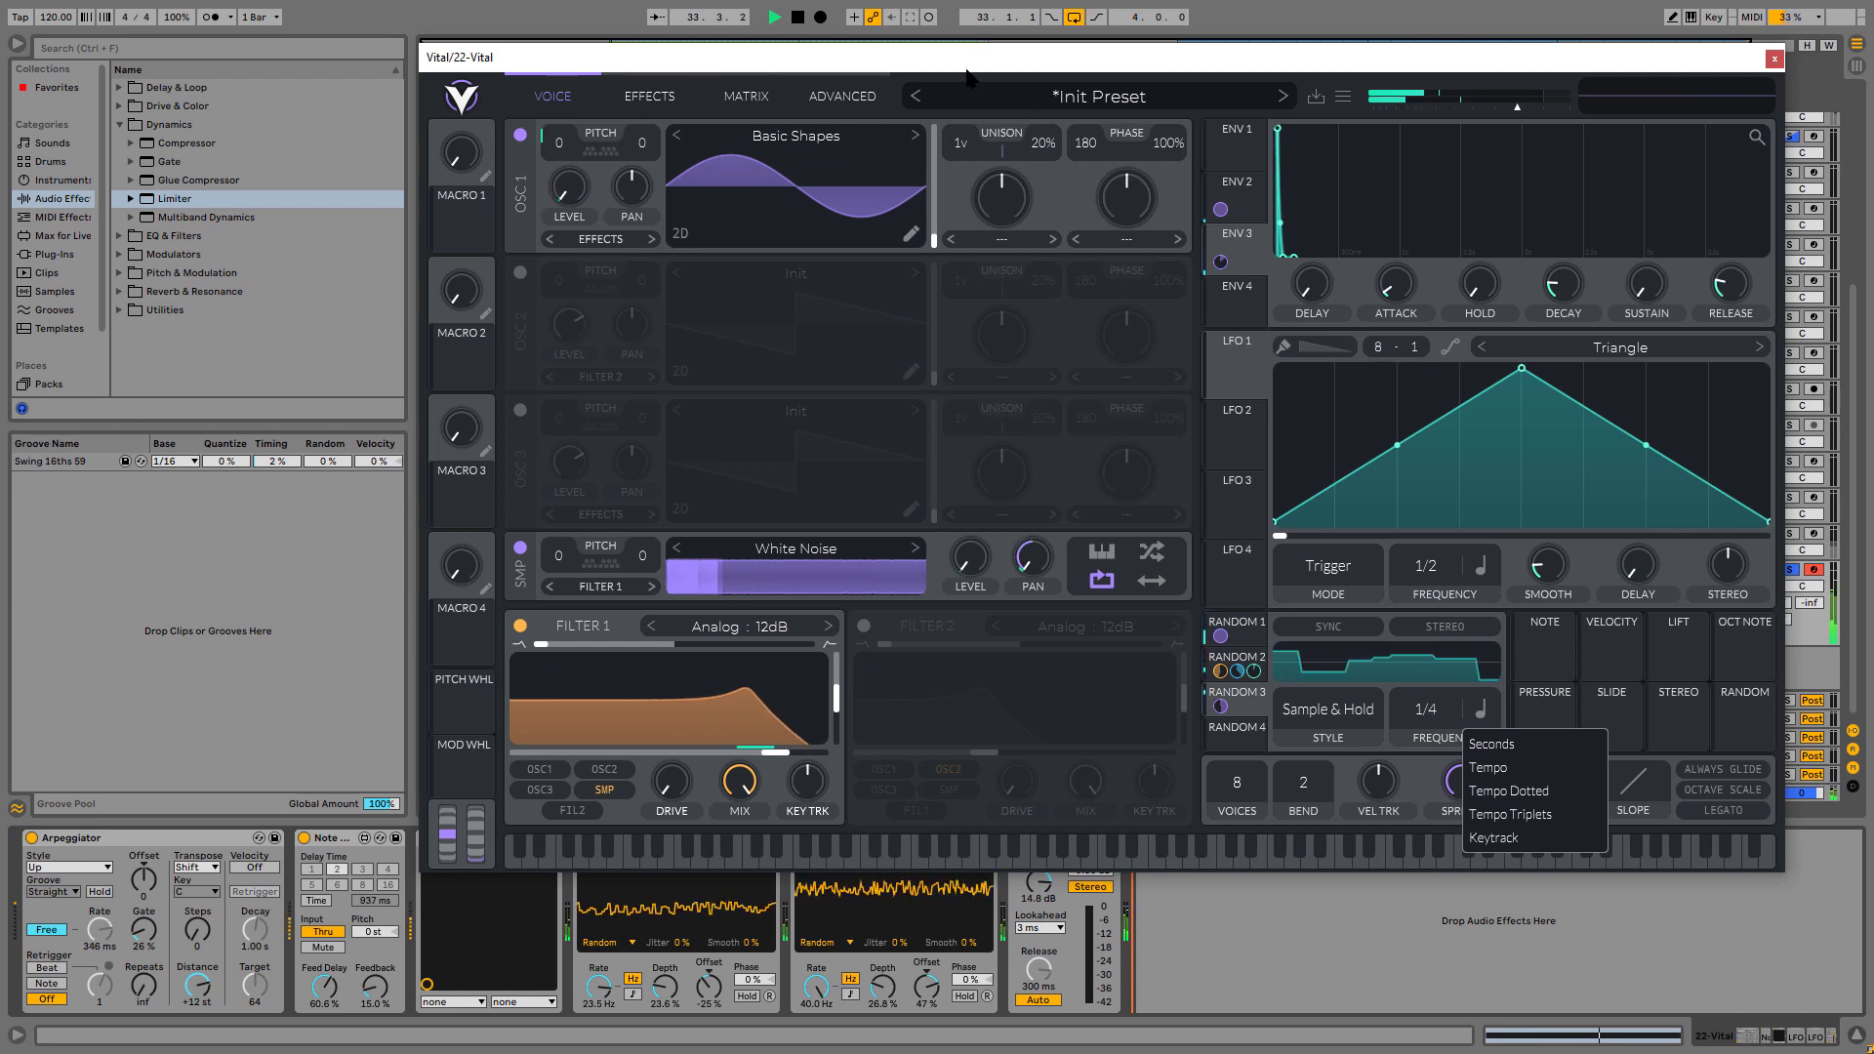
- Set Oscillator 1's transpose to -35 and reduce Random 3's modulation of it
left_click_drag(559, 143, 560, 179)
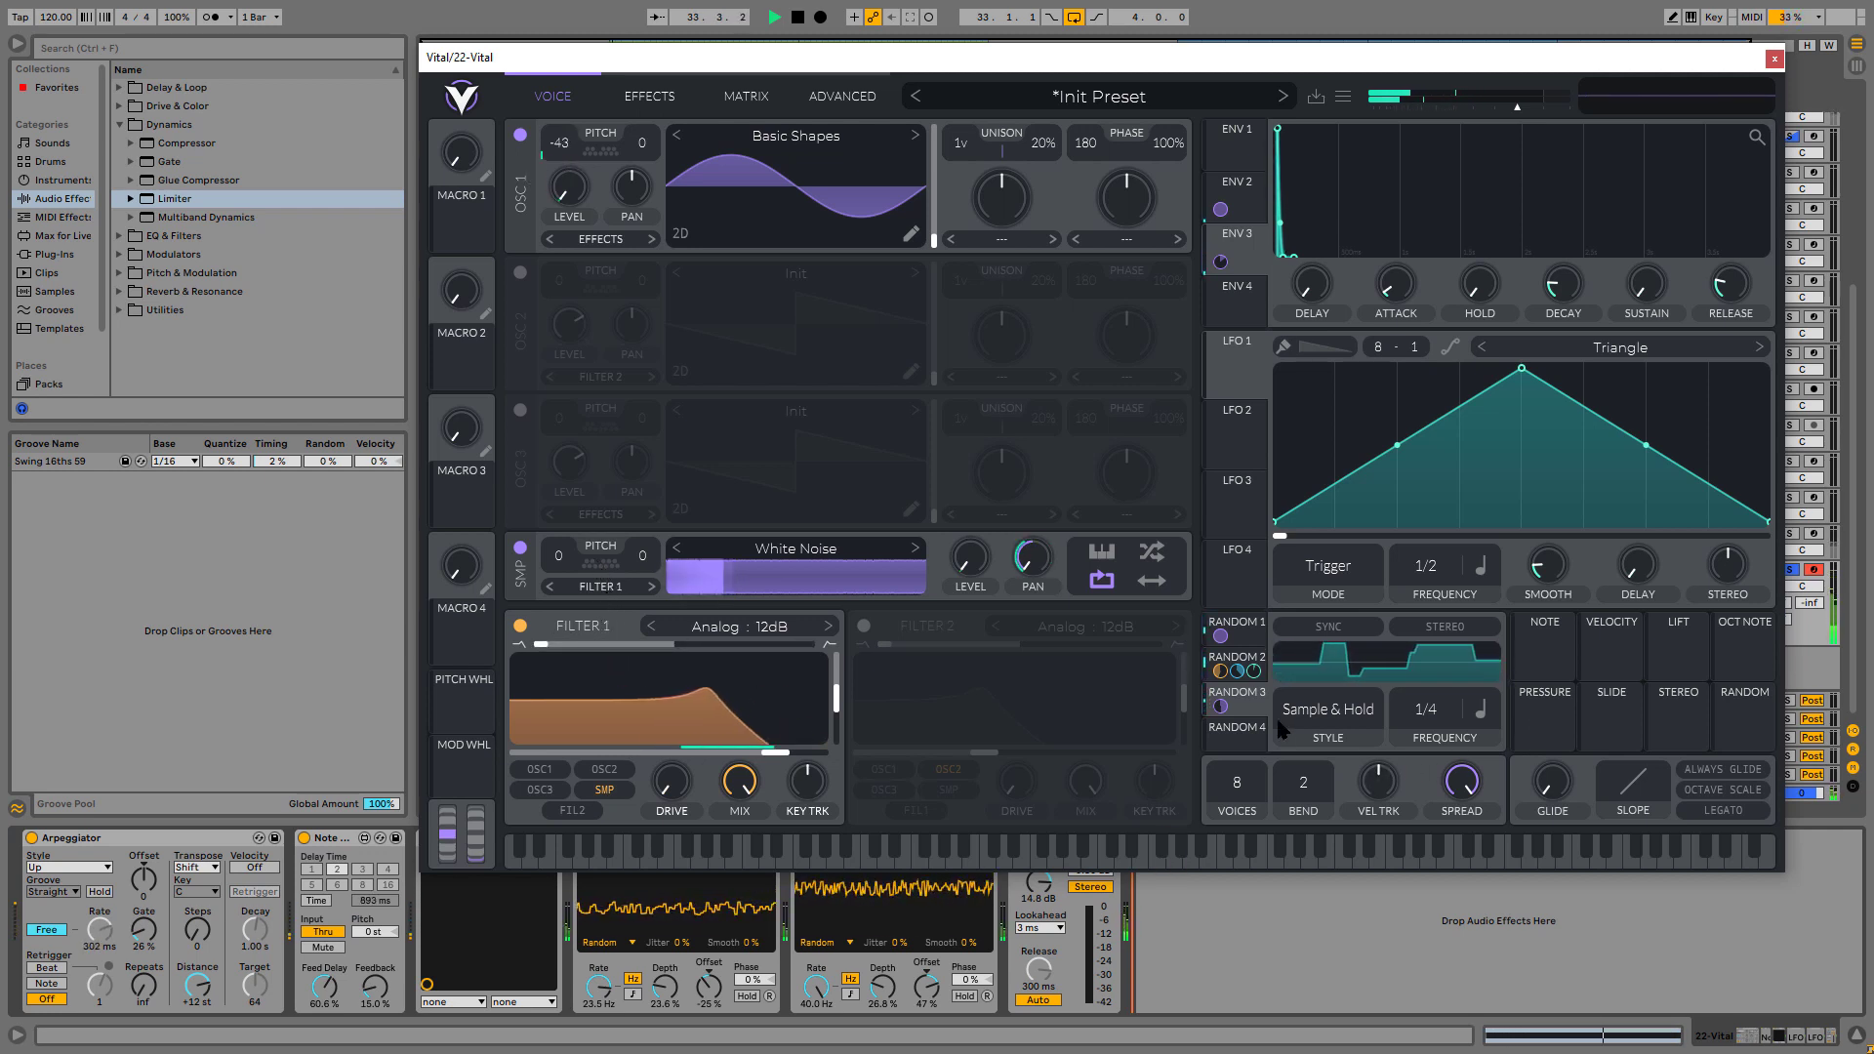
mouse_move(1220, 707)
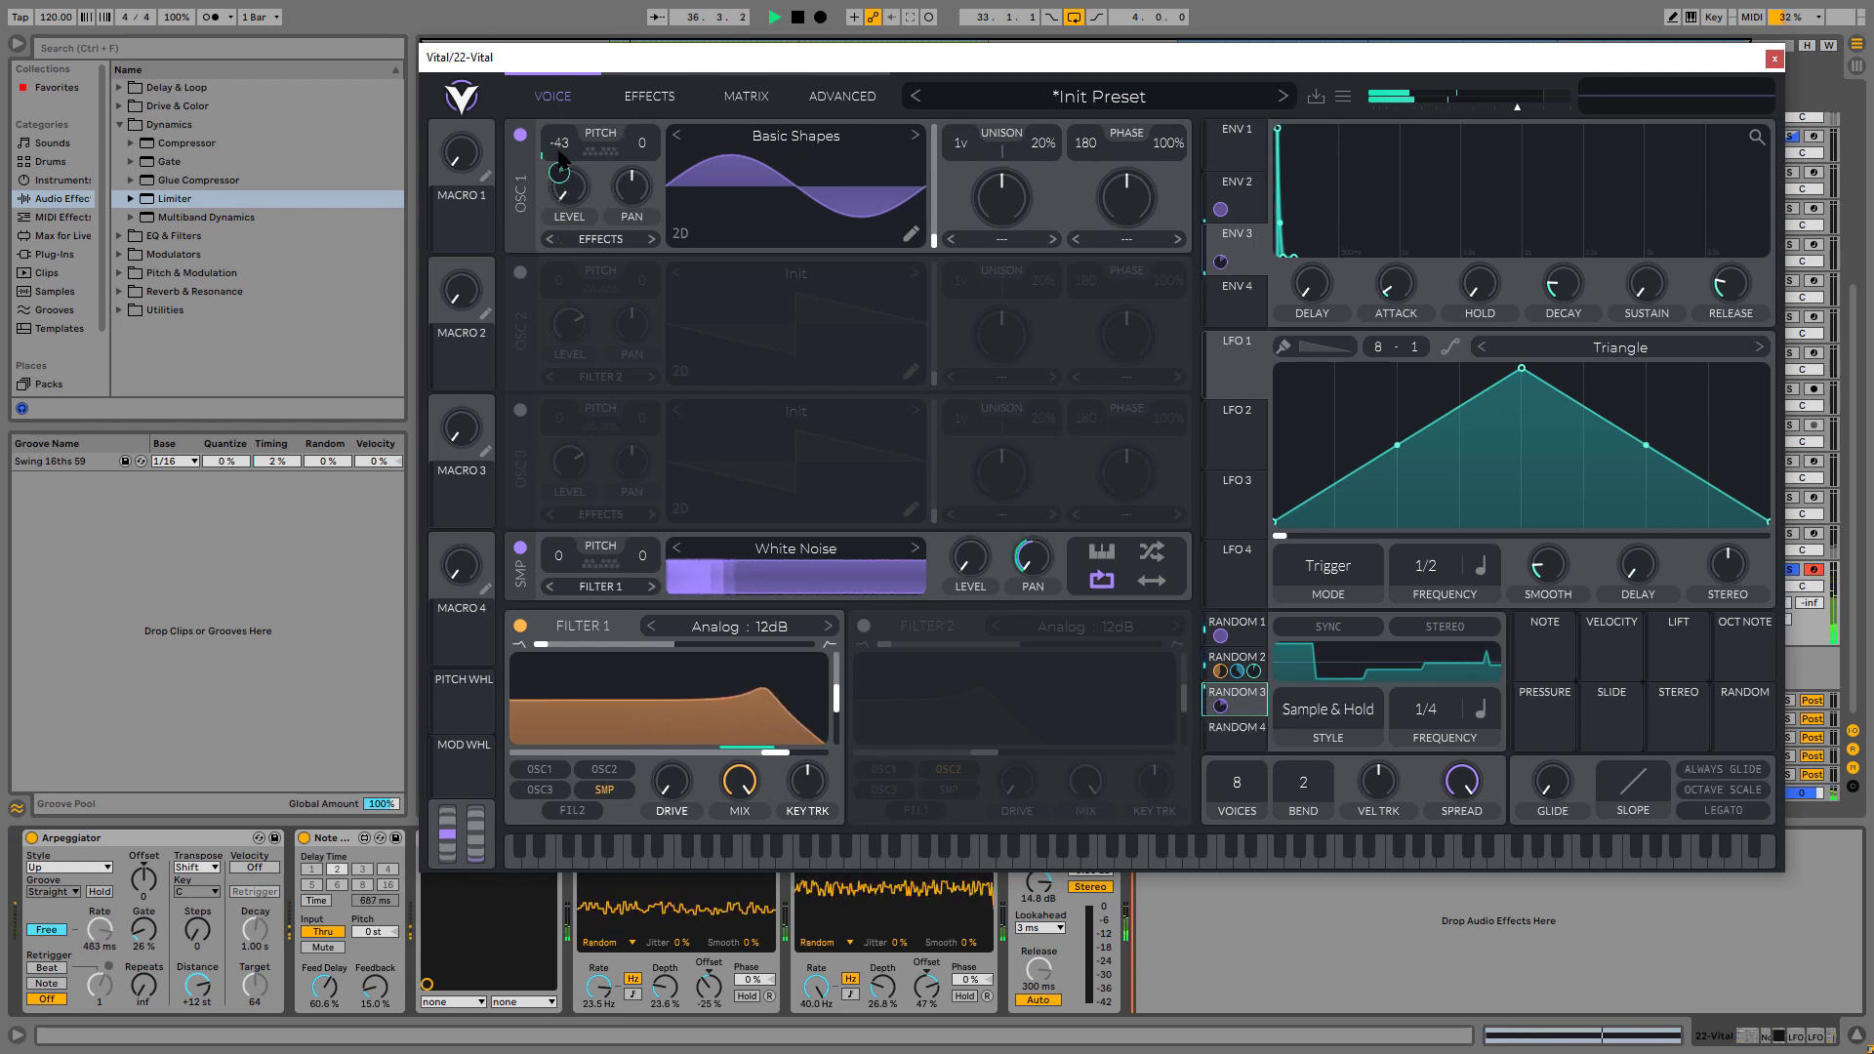
mouse_move(554, 135)
left_mouse_down()
mouse_move(538, 104)
mouse_move(556, 110)
left_mouse_up()
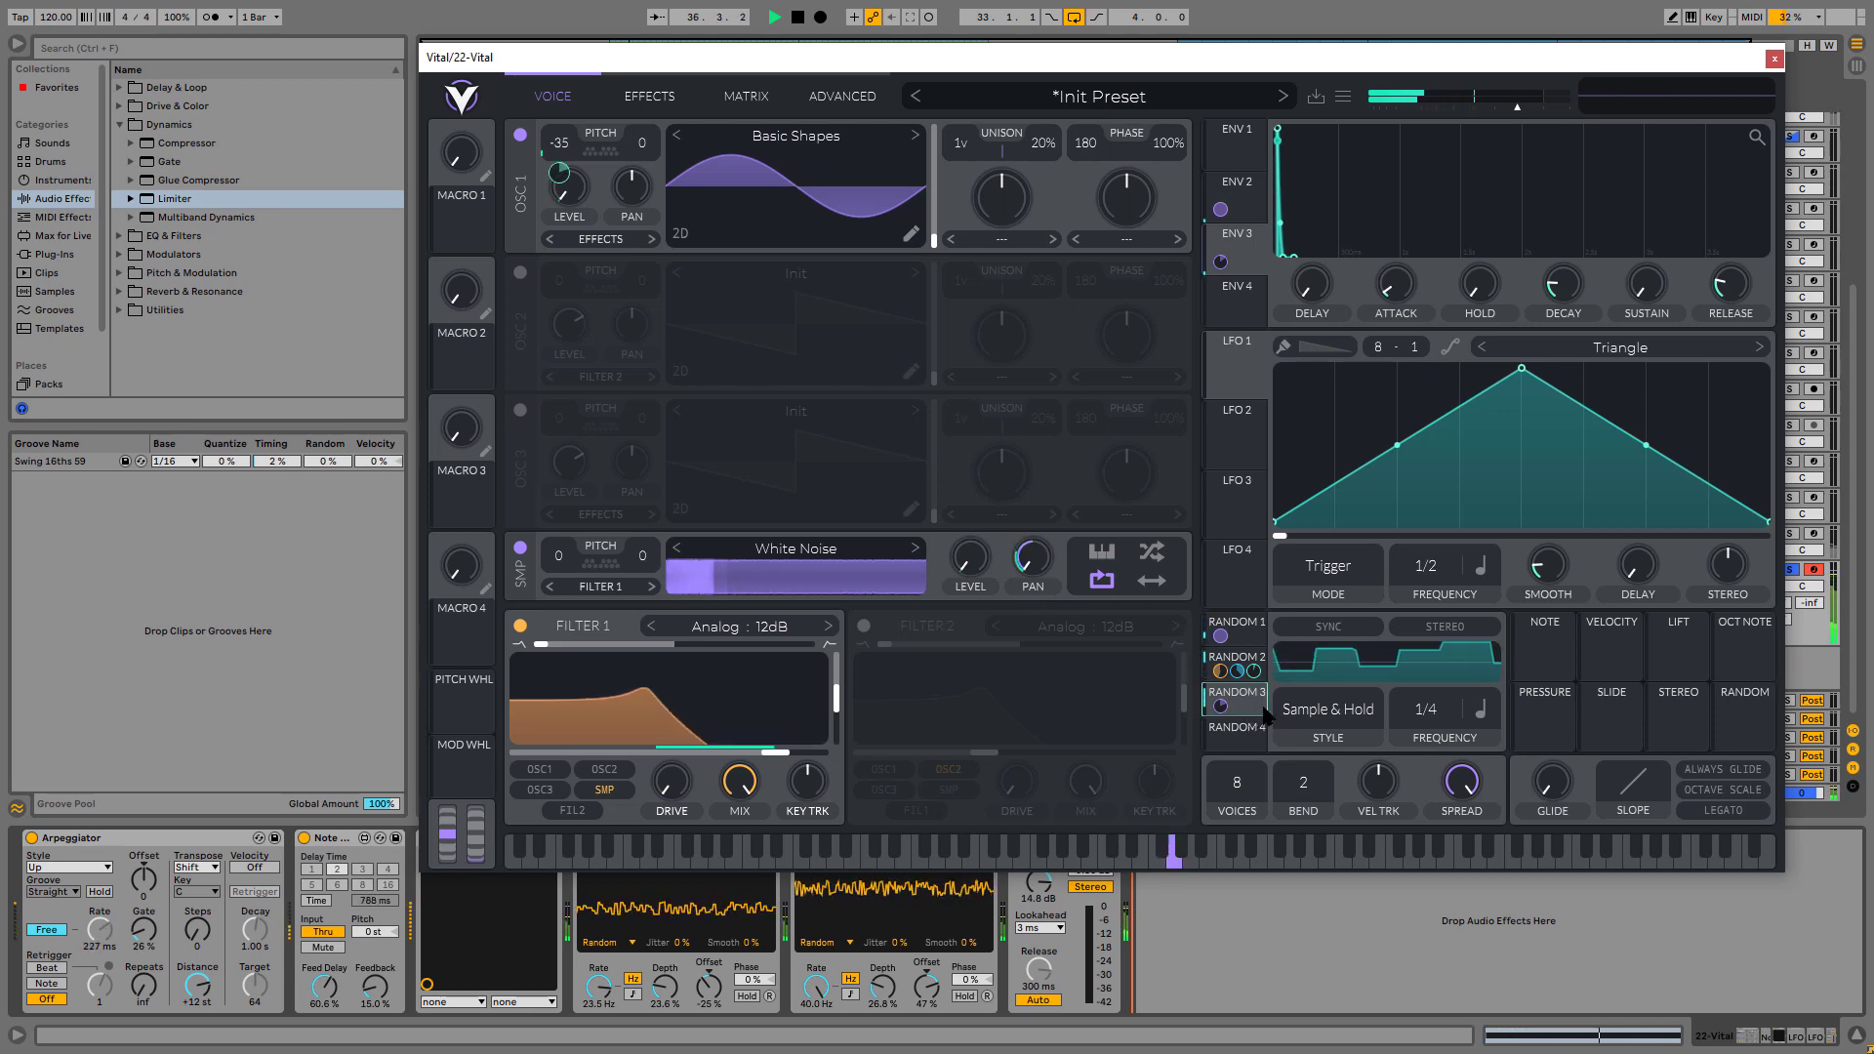
- Modulate Envelope 3's decay with Random 3 and Oscillator 1's pan with Random 2
left_click_drag(1219, 705, 1563, 306)
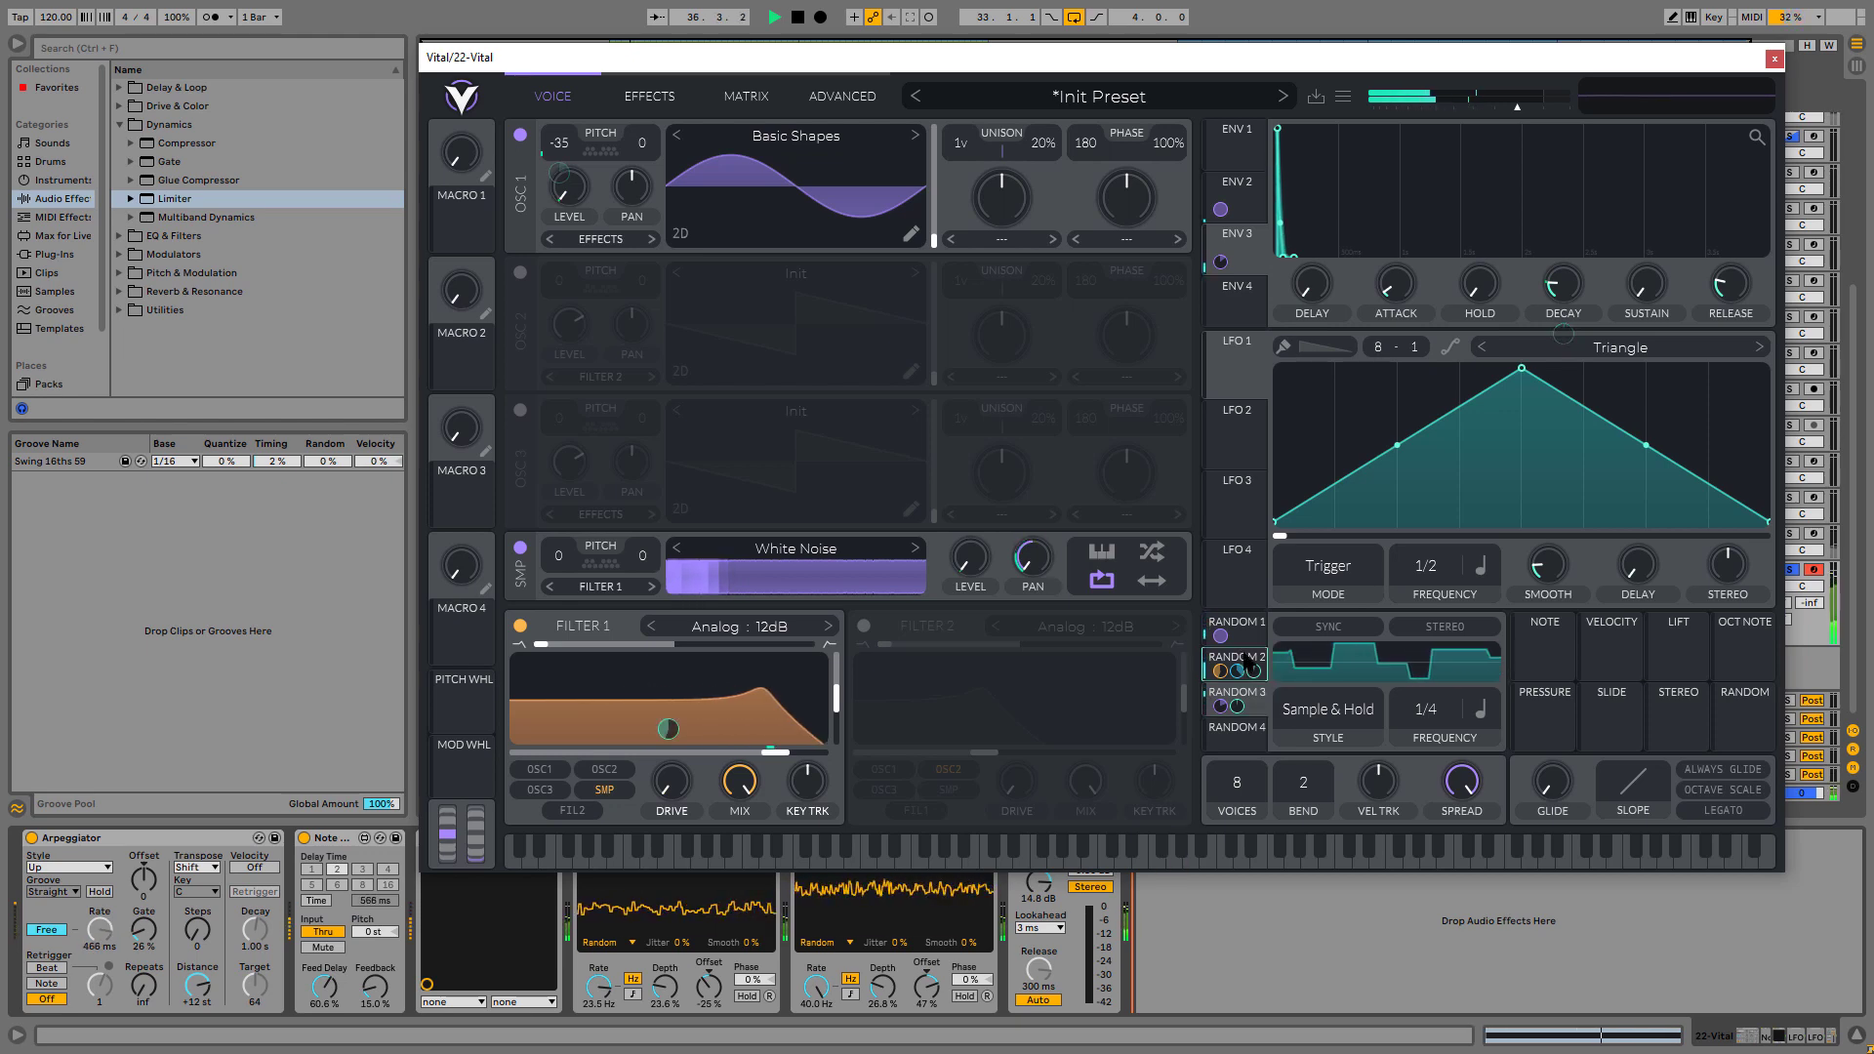
left_click_drag(1250, 662, 631, 186)
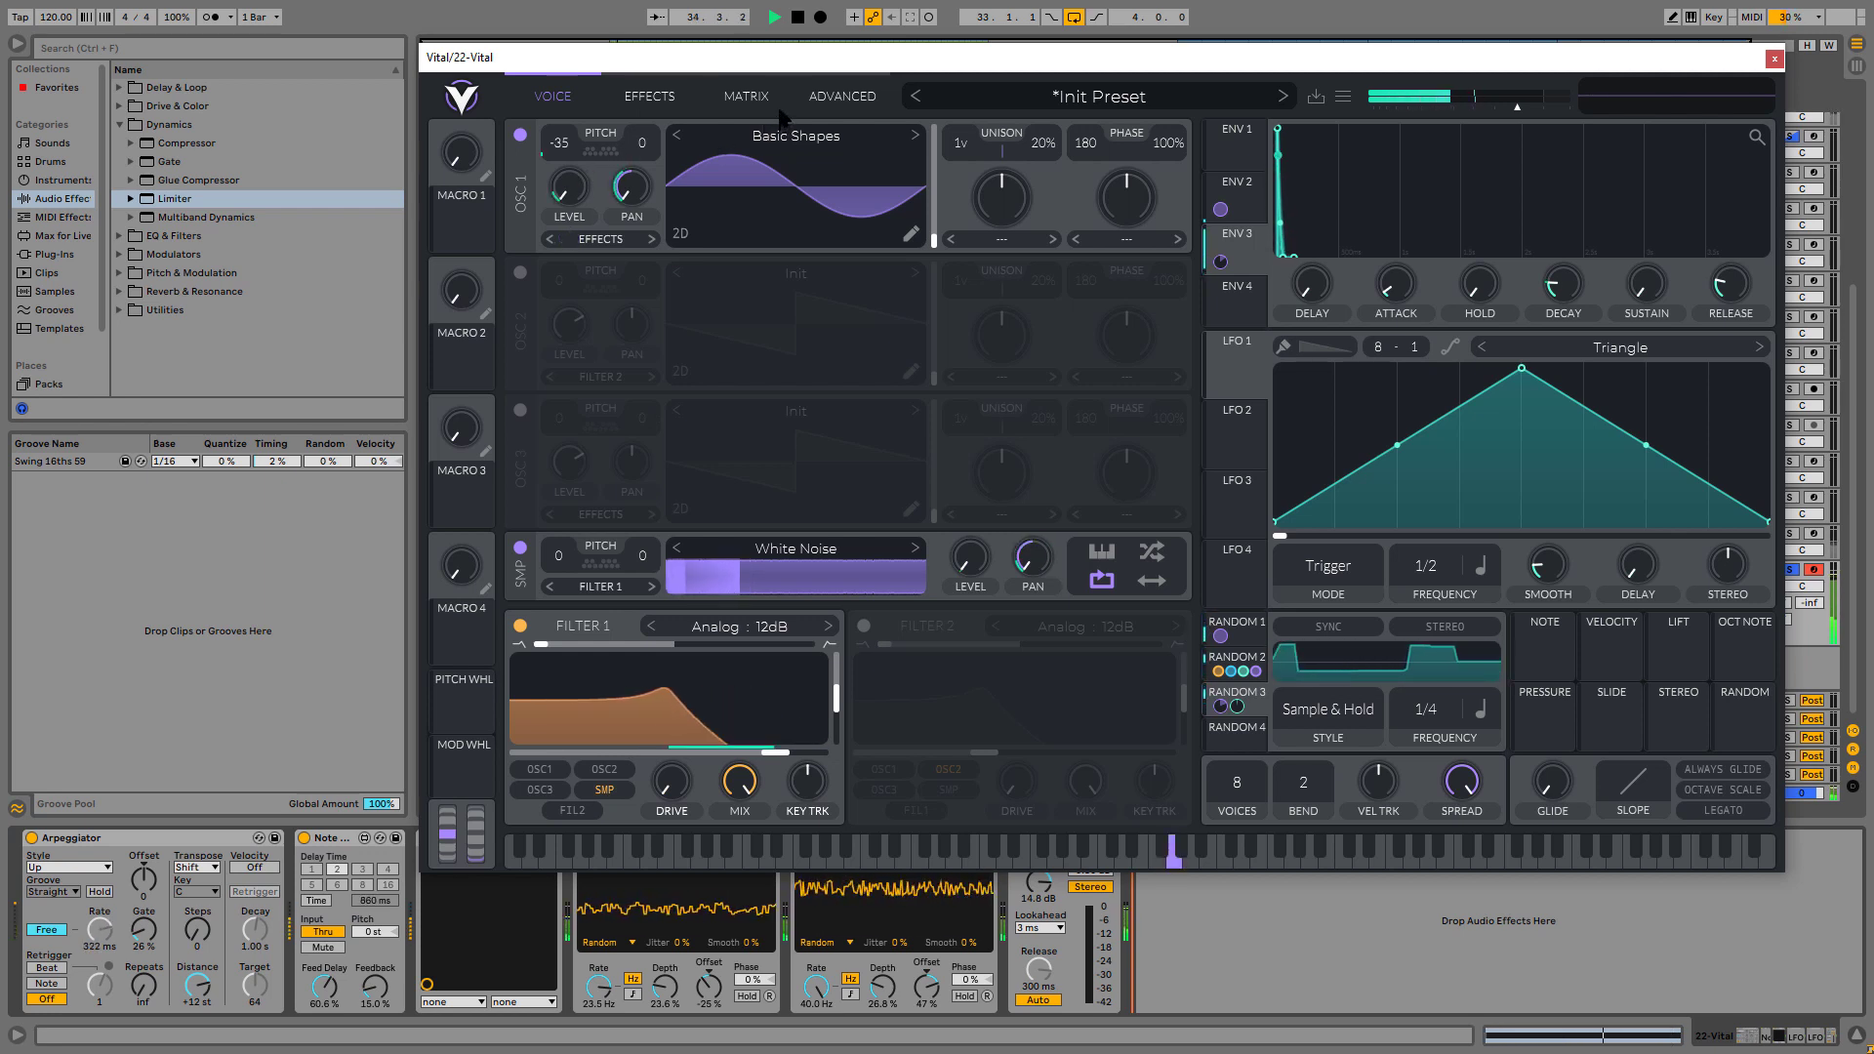
- Set the two Ableton LFO offsets to -43 % and 8 %, and lower Filter 1's cutoff to 35.32 semitones
left_click_drag(935, 988, 935, 1034)
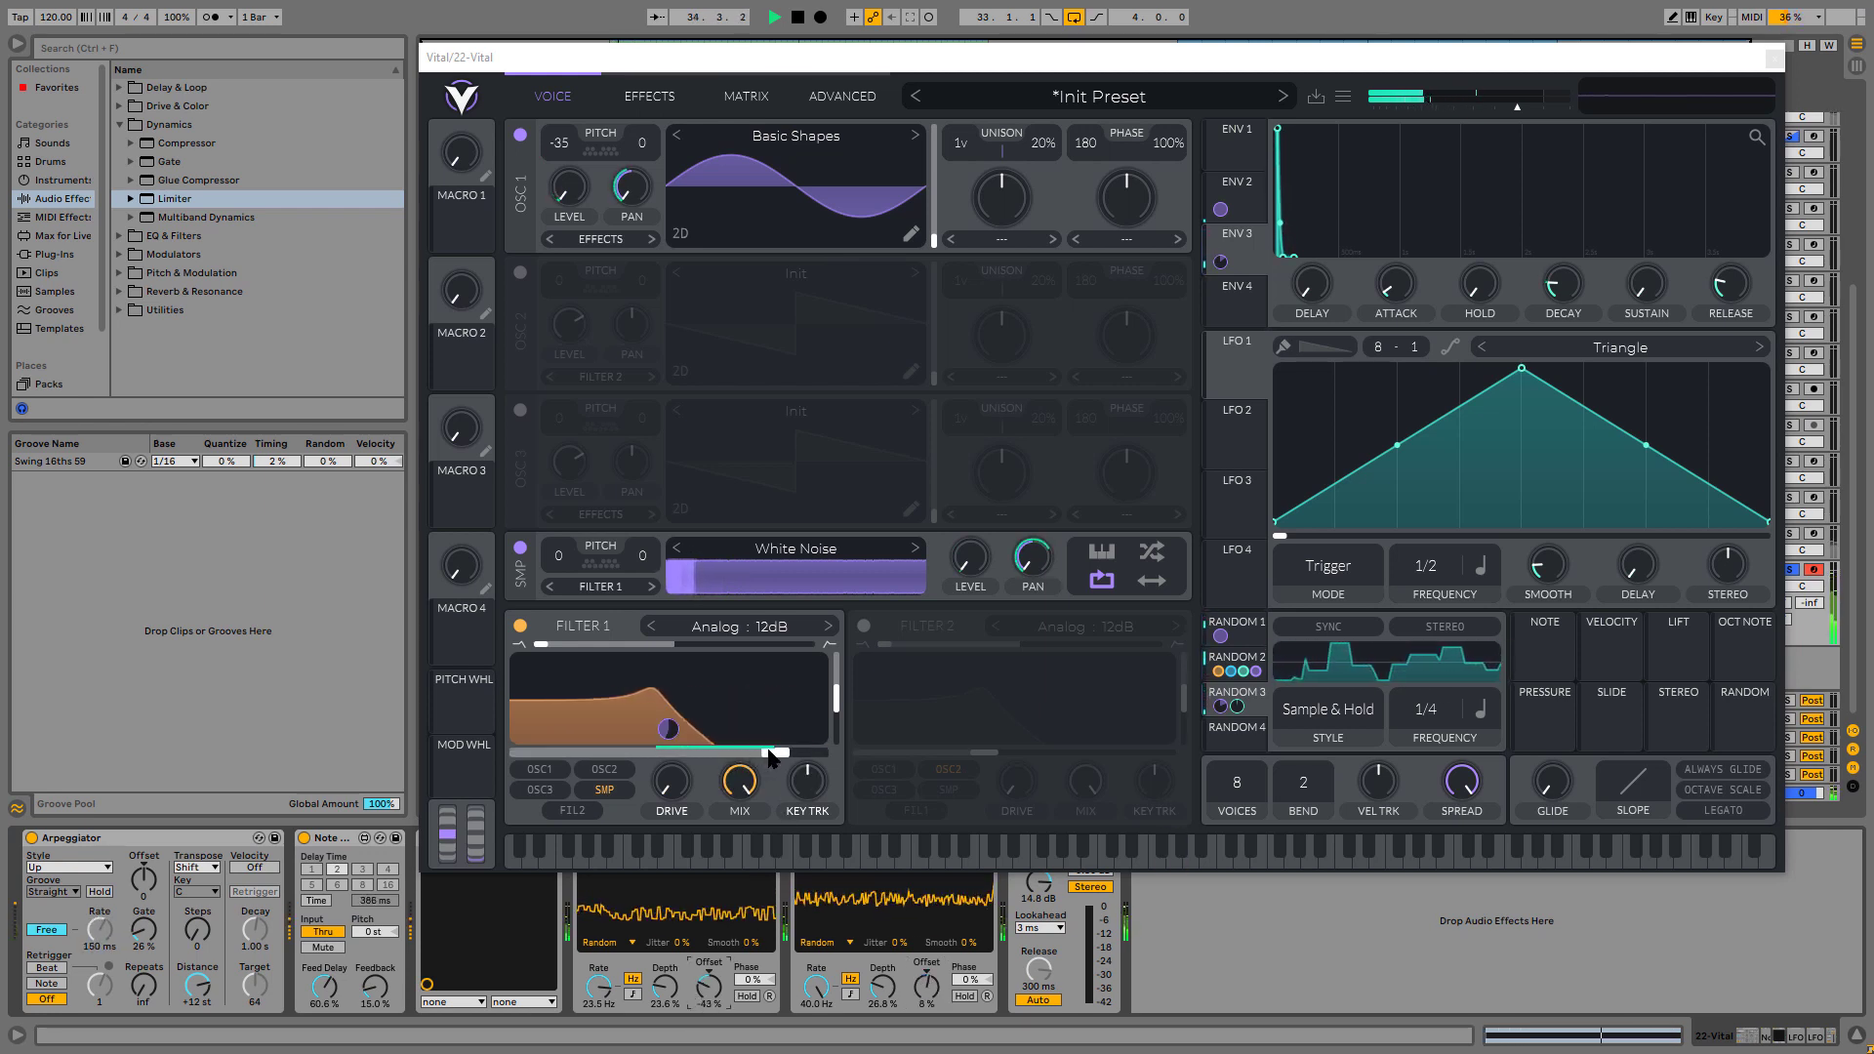
left_click_drag(771, 757, 764, 760)
mouse_move(715, 761)
left_mouse_down()
mouse_move(700, 770)
mouse_move(718, 772)
left_mouse_up()
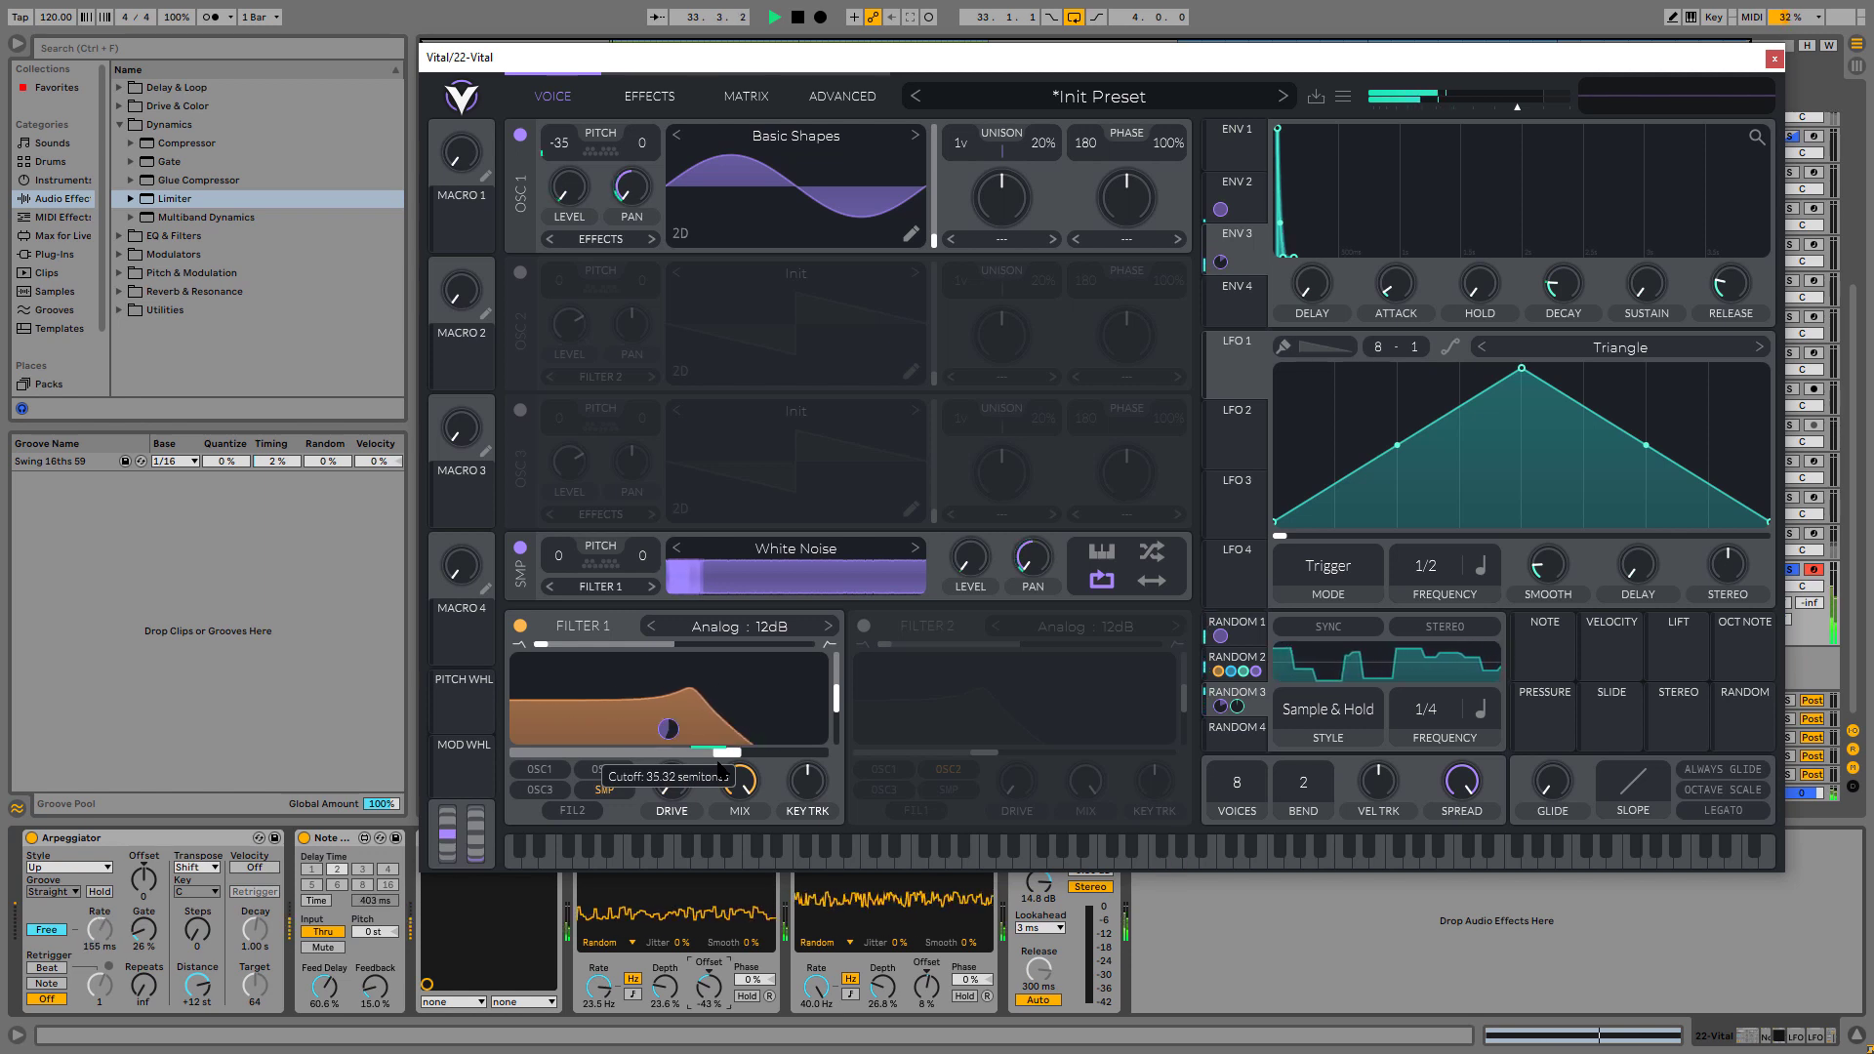